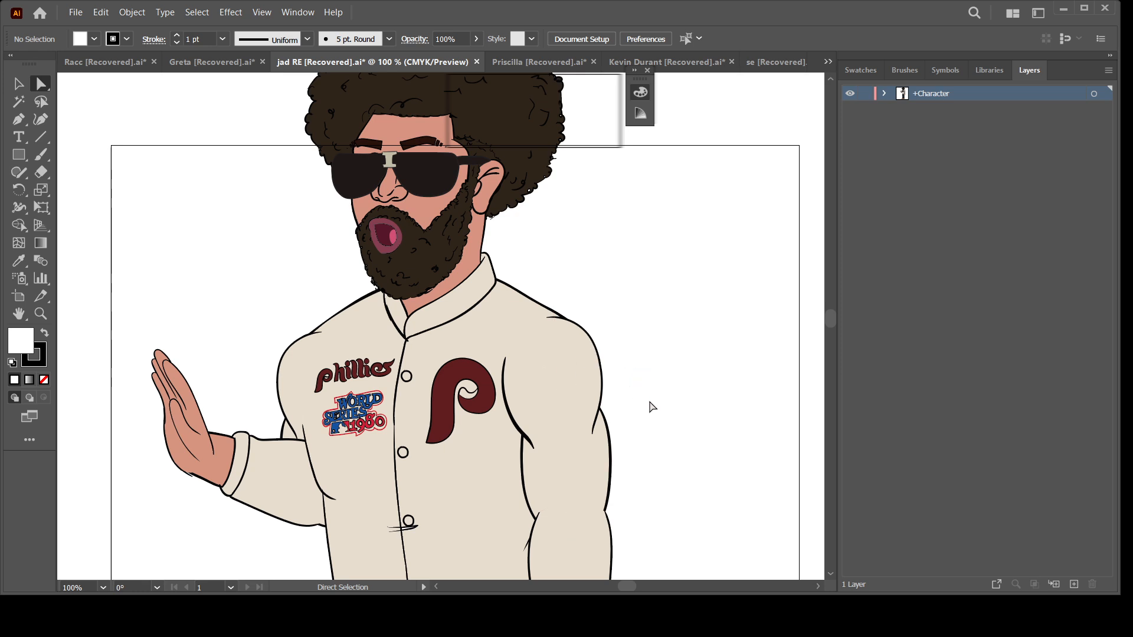
# Step: Move the upper sleeve piece of the character's hanging arm off the body into the empty area beside it with Direct Selection
pyautogui.moveTo(648, 360); pyautogui.dragTo(644, 291)
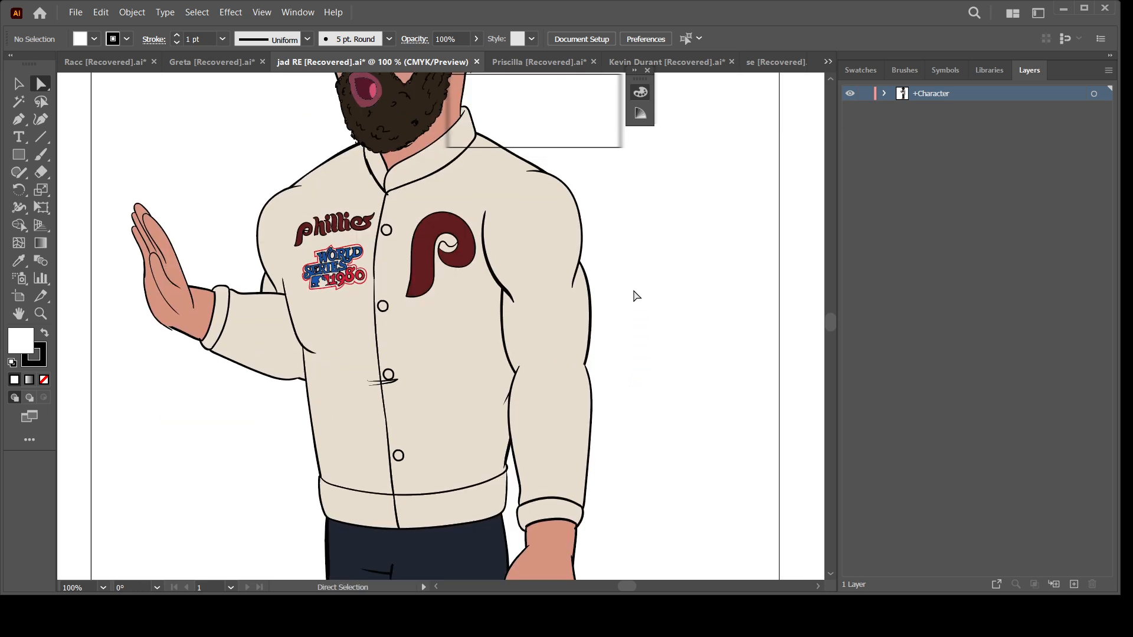
pyautogui.press('z')
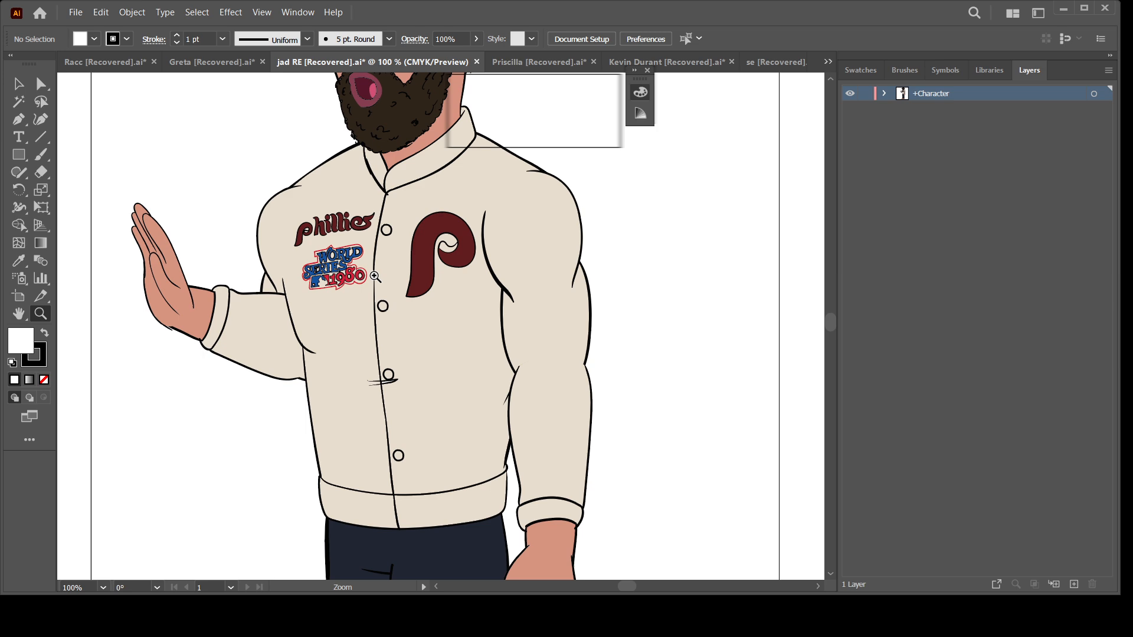
pyautogui.click(41, 84)
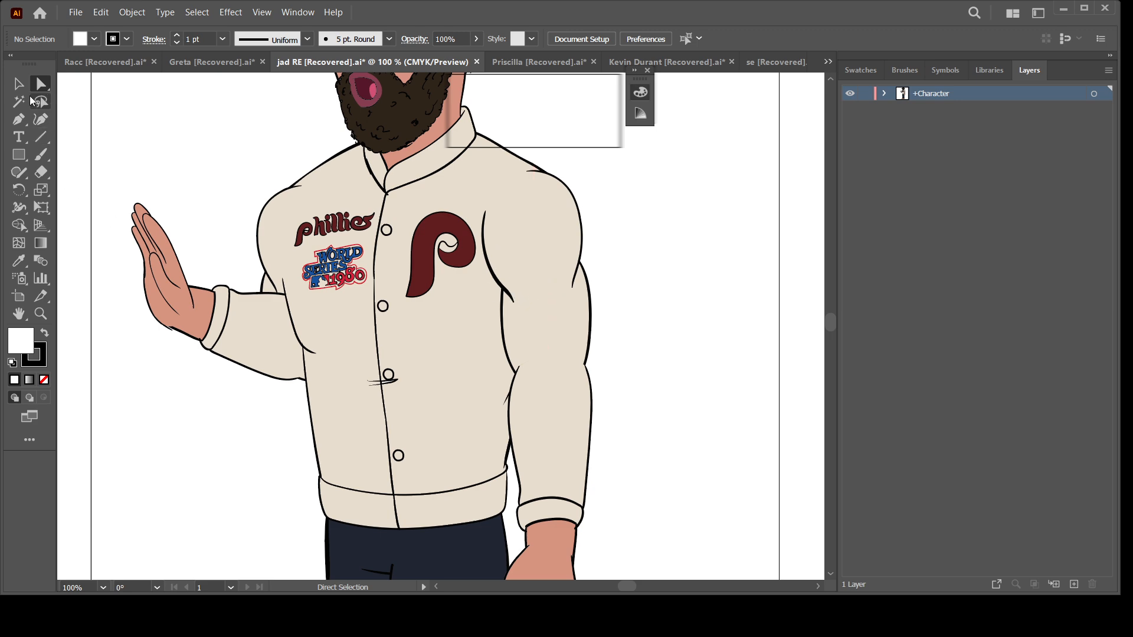
pyautogui.click(544, 292)
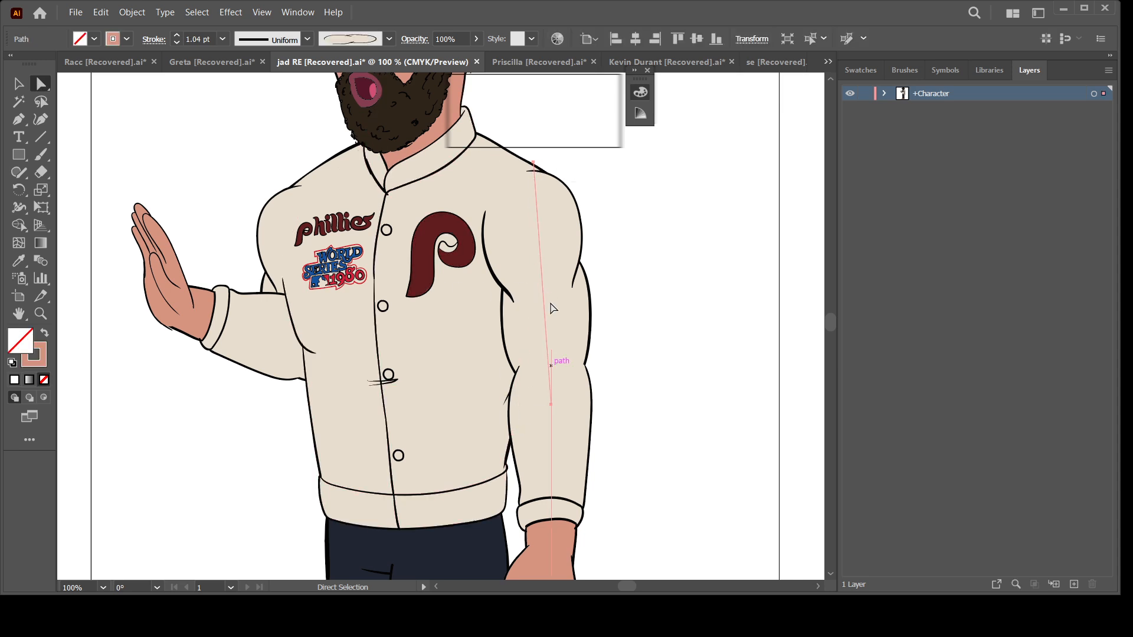
pyautogui.moveTo(554, 290); pyautogui.dragTo(692, 287)
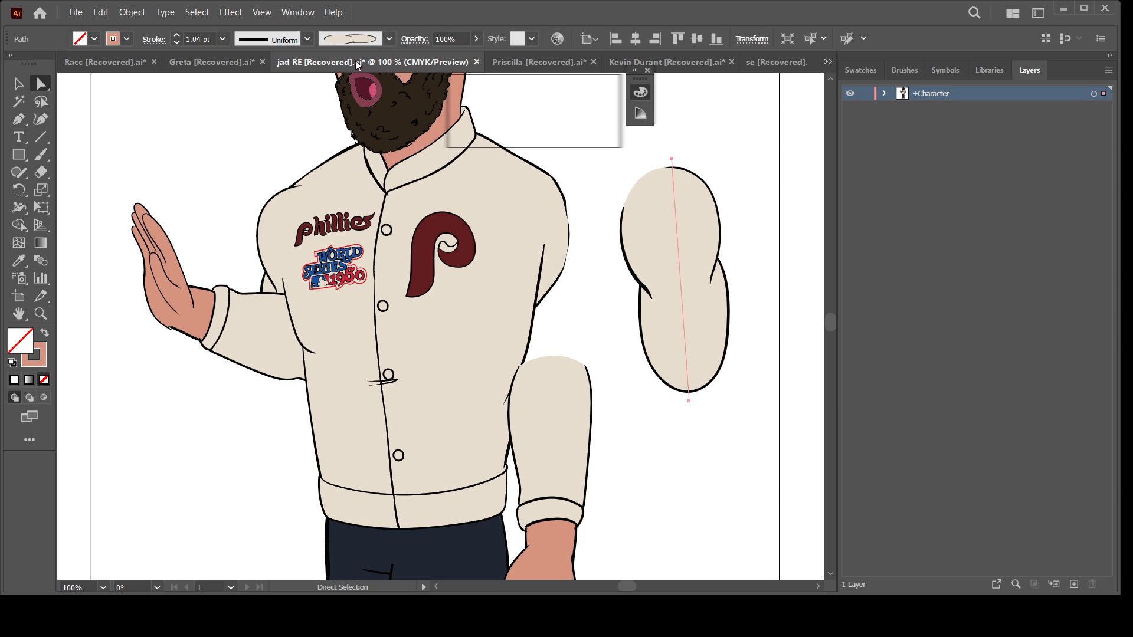
# Step: Change the detached upper arm's brush to the short blue sleeve with a bare skin-coloured arm and a curved hem
pyautogui.click(388, 39)
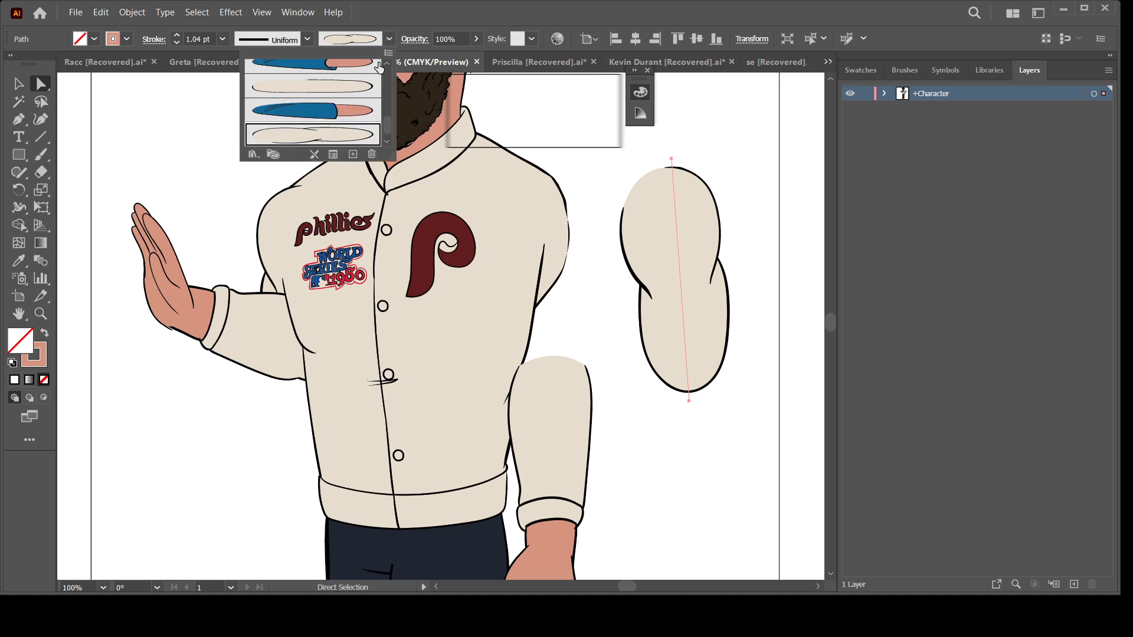
pyautogui.click(350, 111)
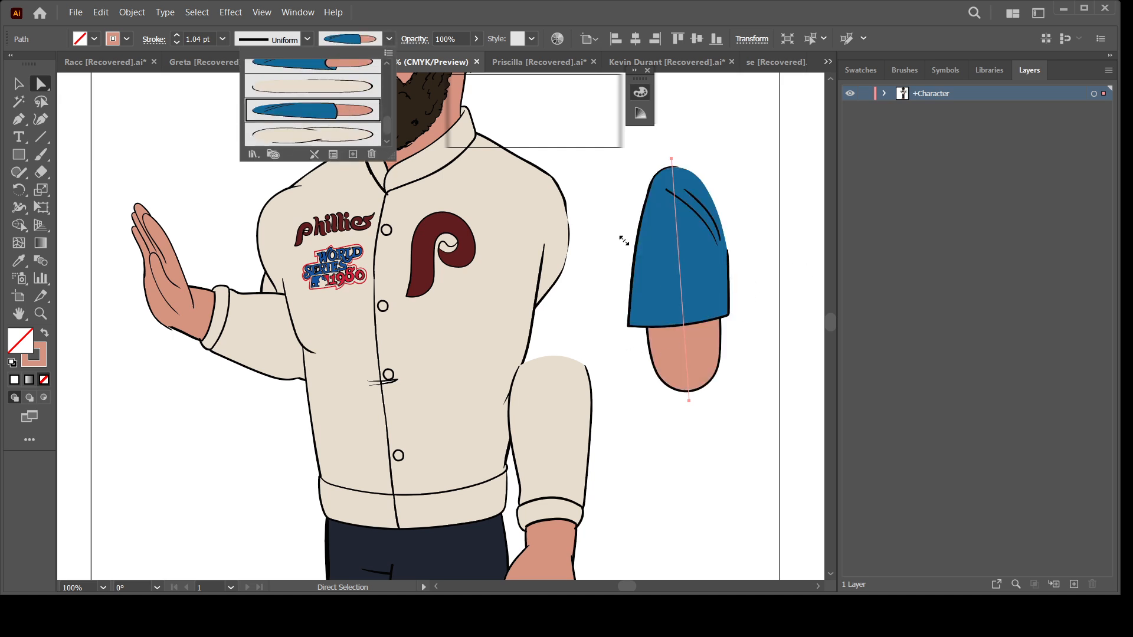
pyautogui.click(347, 66)
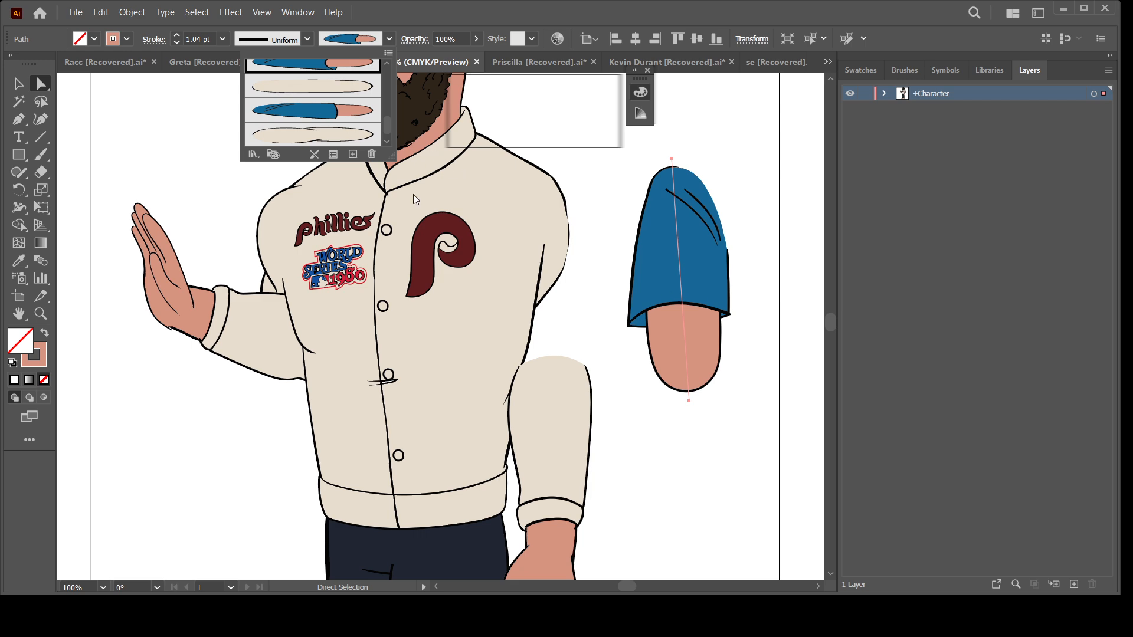
pyautogui.click(554, 451)
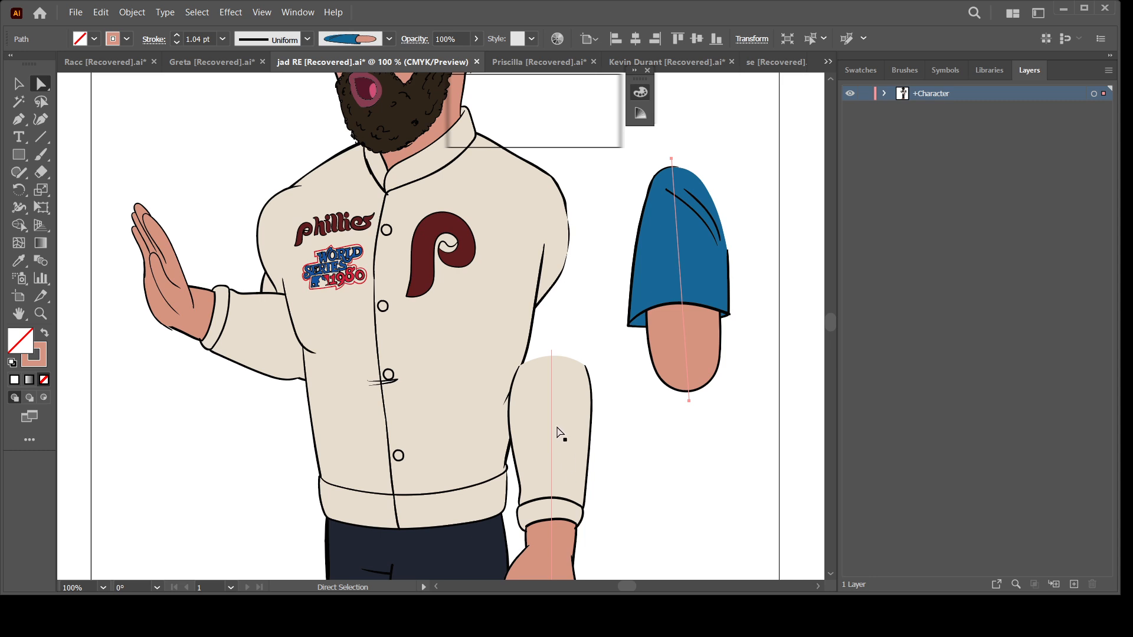
# Step: Replace the hanging forearm's jacket-sleeve brush with the plain brown bare-arm brush and clear the selection
pyautogui.click(560, 434)
pyautogui.scroll(-3, 657, 455)
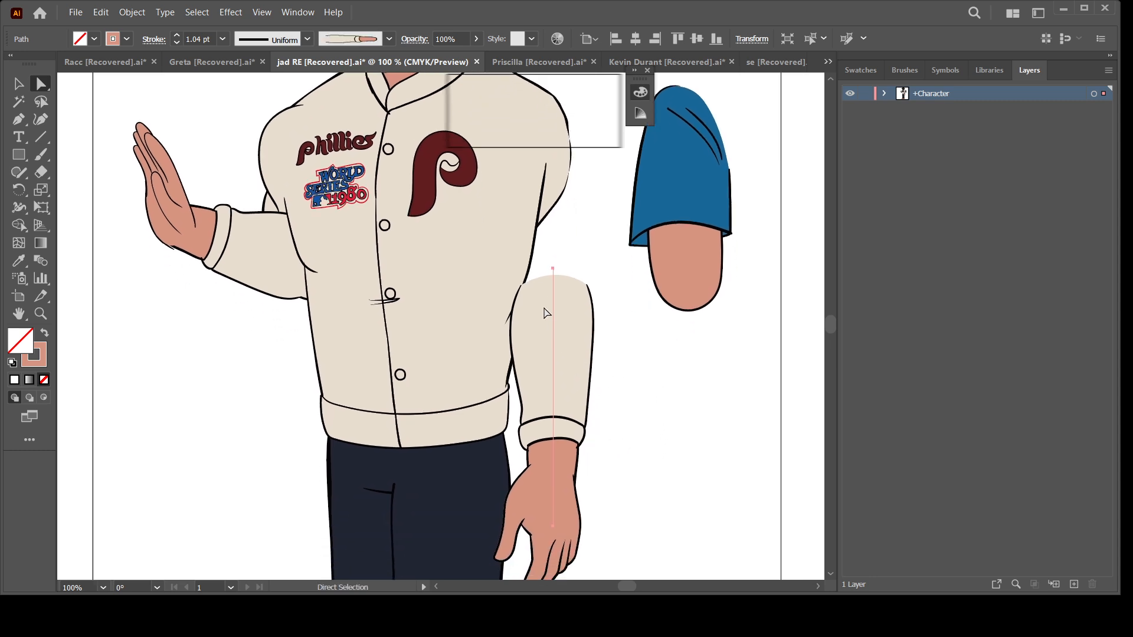
pyautogui.click(380, 44)
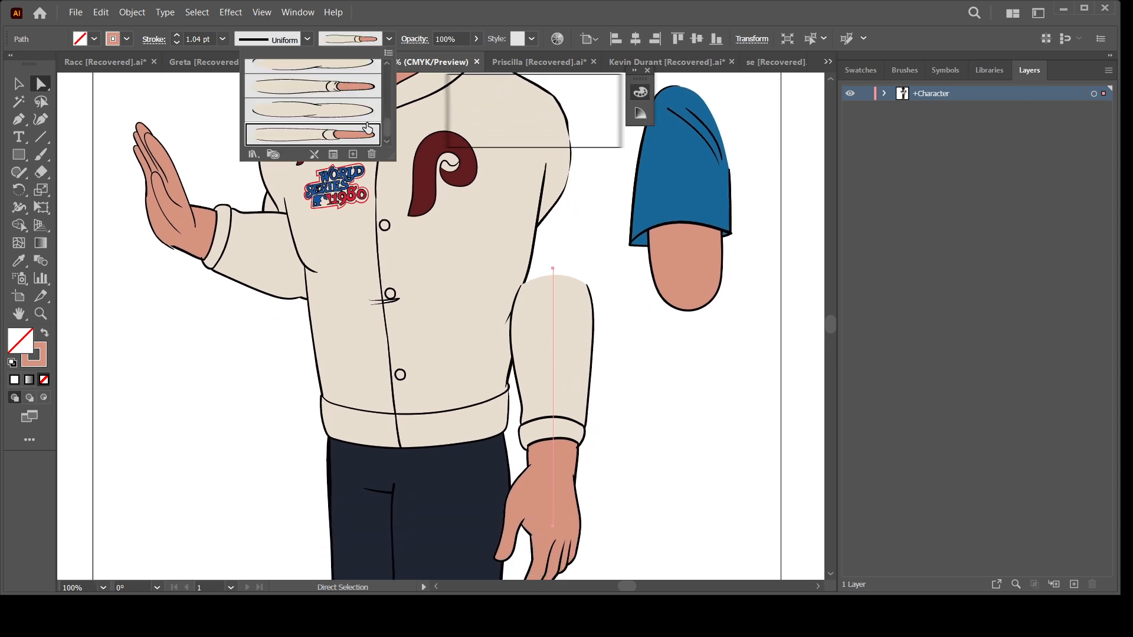
pyautogui.scroll(-3, 367, 125)
pyautogui.scroll(-3, 367, 125)
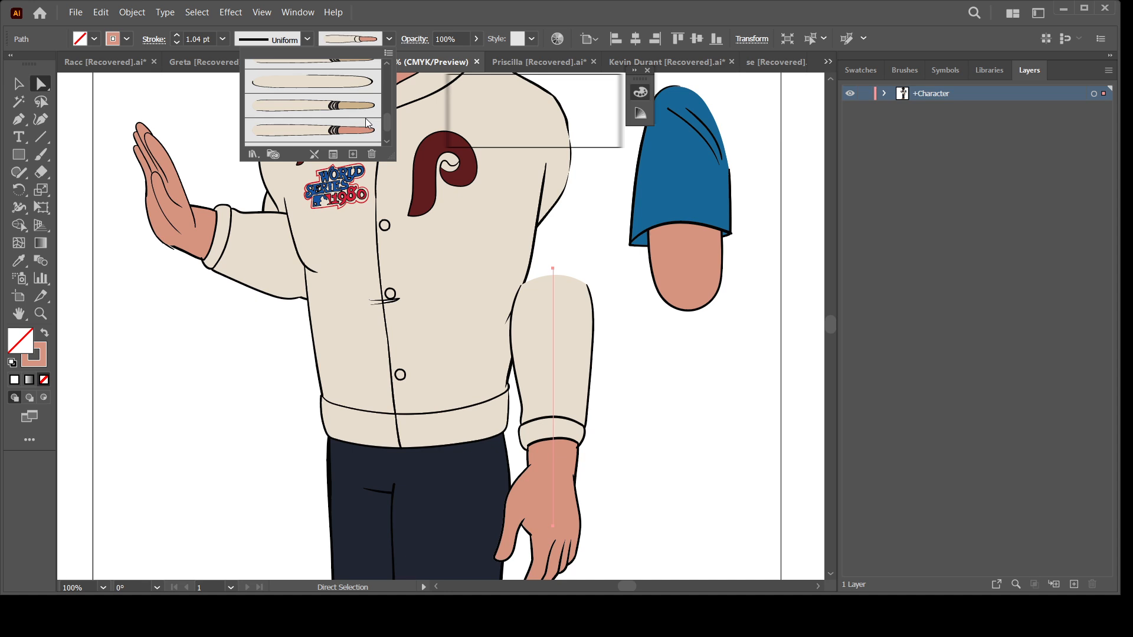
pyautogui.scroll(4, 366, 119)
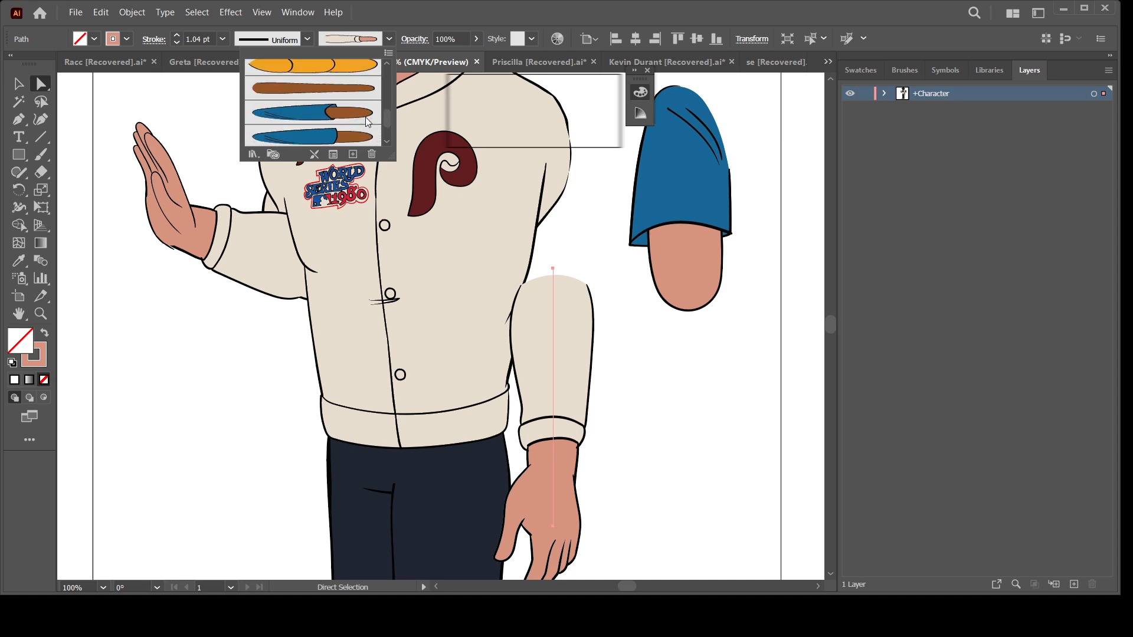
pyautogui.scroll(2, 367, 122)
pyautogui.click(353, 131)
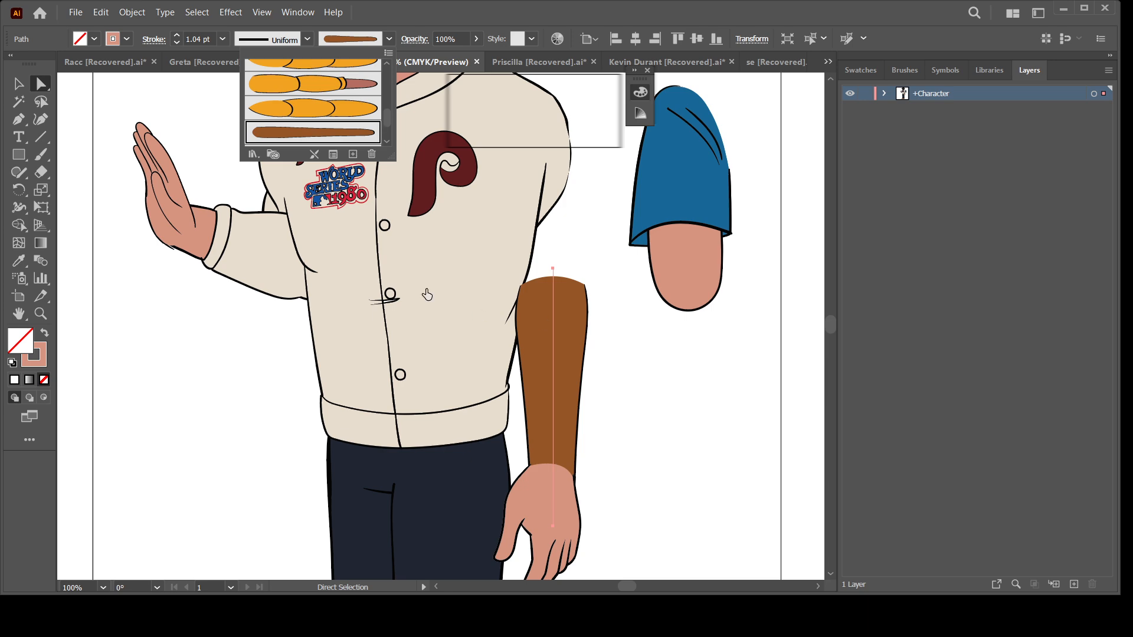
pyautogui.click(39, 83)
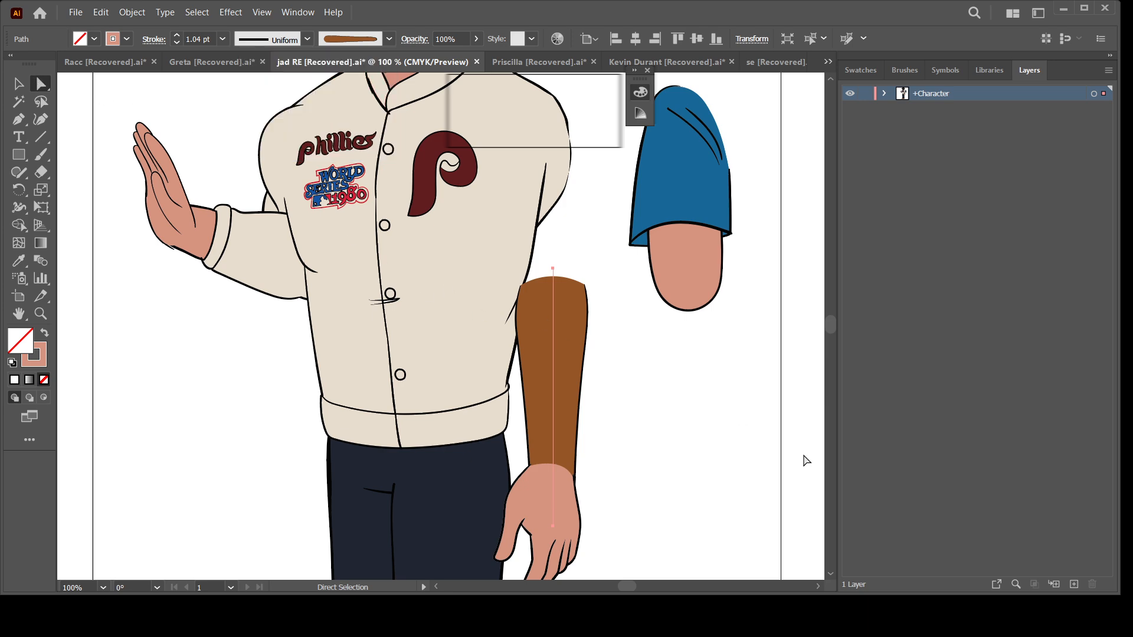
pyautogui.click(801, 152)
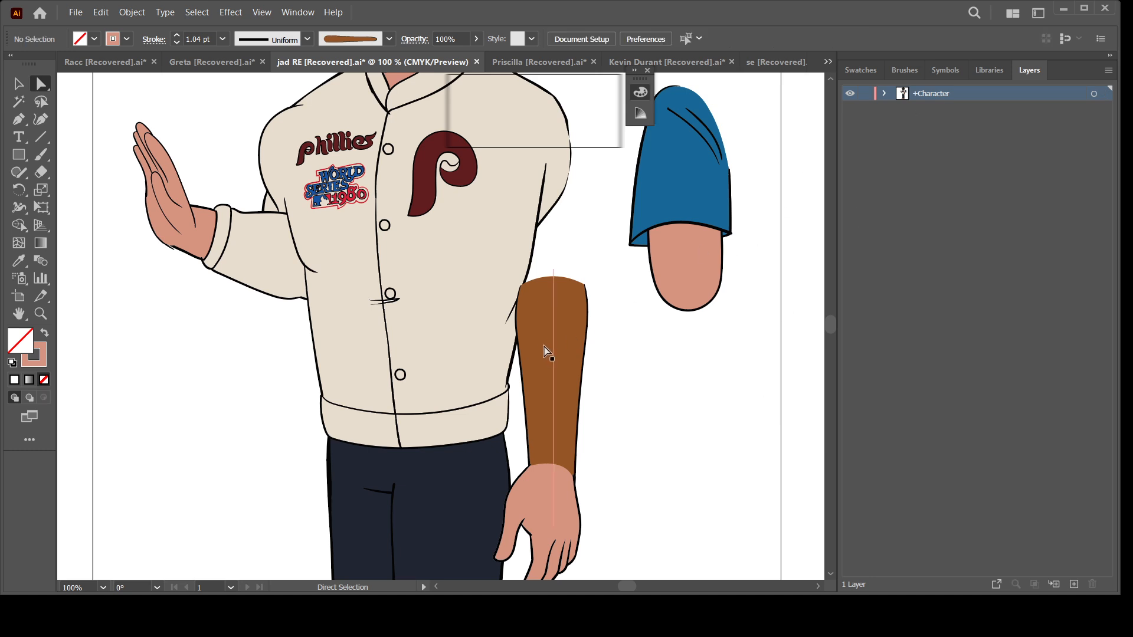
# Step: Try recoloring the brown forearm's brush artwork with Recolor Artwork, first to magenta and finally to green
pyautogui.click(699, 271)
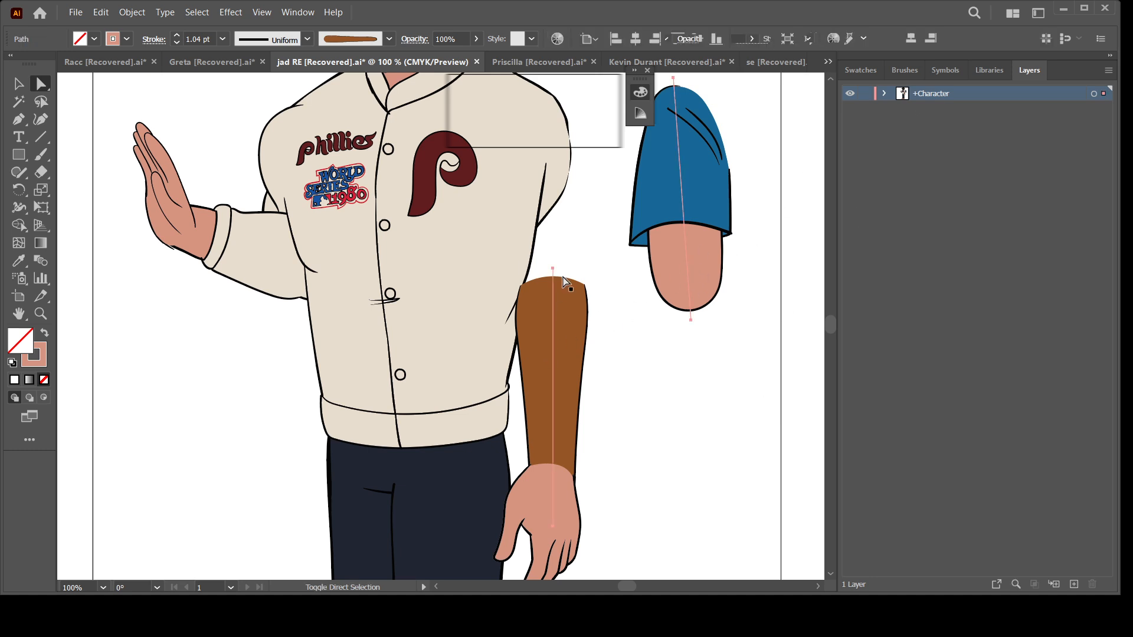
pyautogui.click(556, 343)
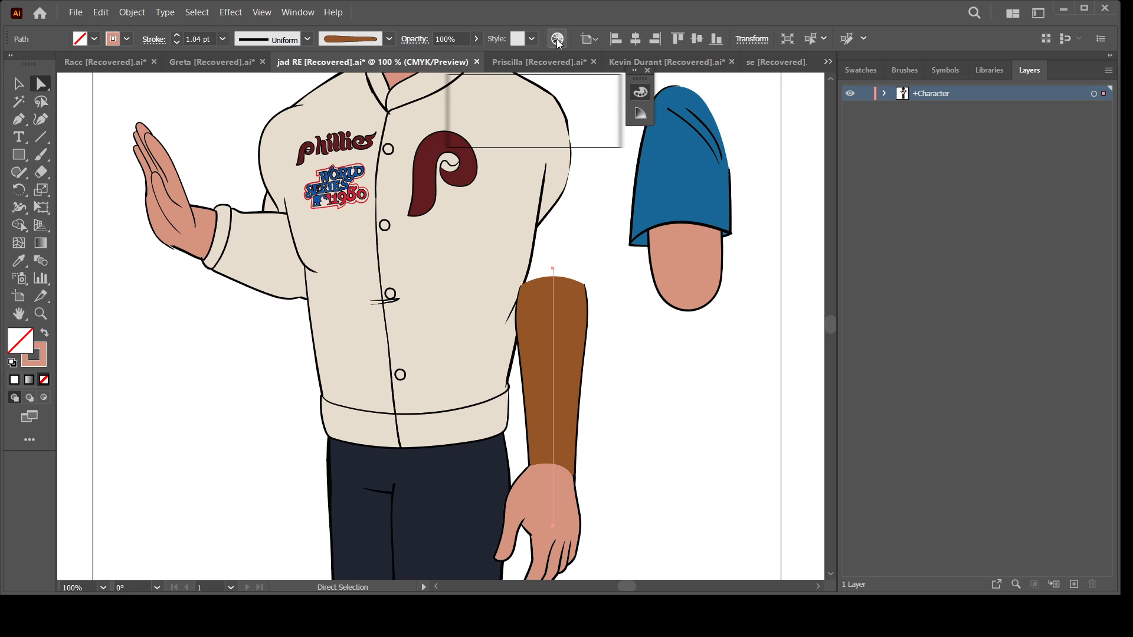
pyautogui.press('v')
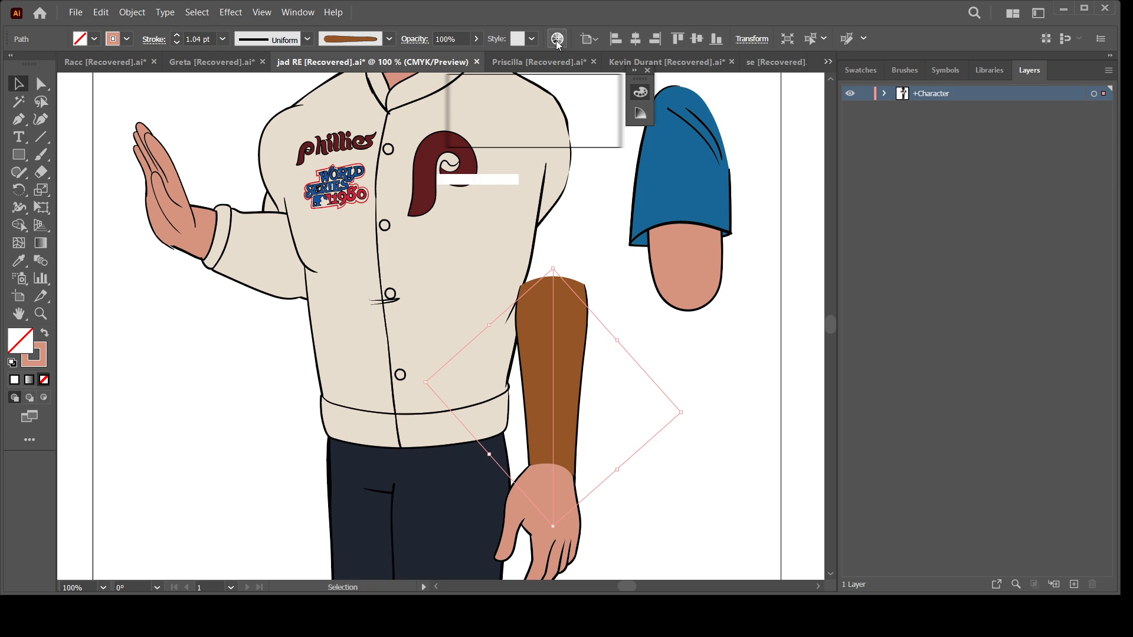
pyautogui.click(557, 41)
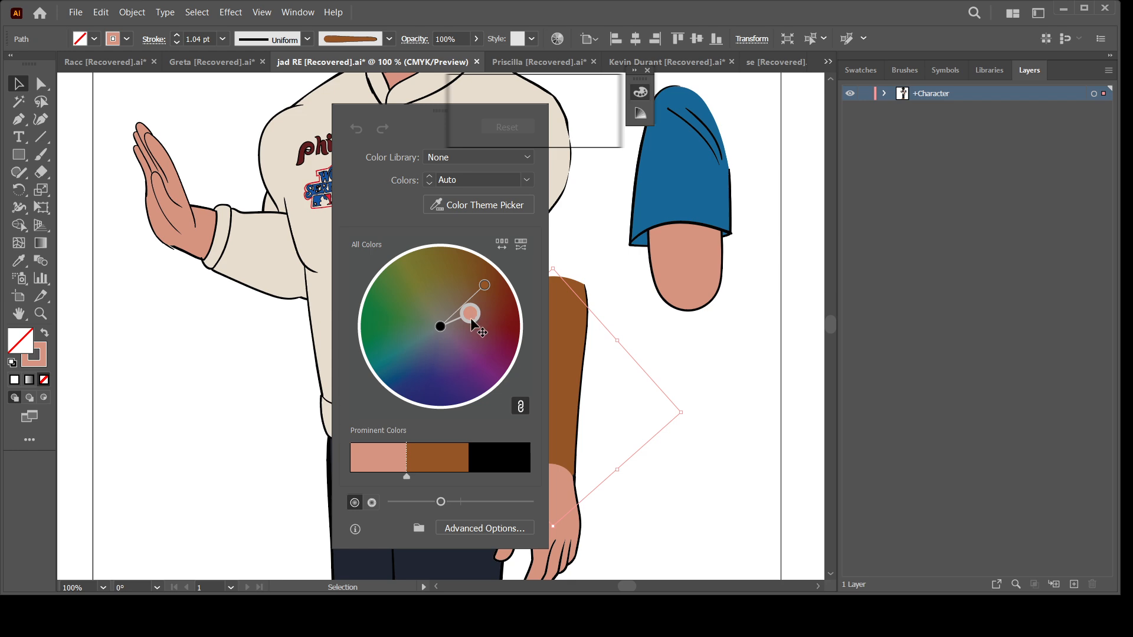
pyautogui.moveTo(470, 315); pyautogui.dragTo(463, 352)
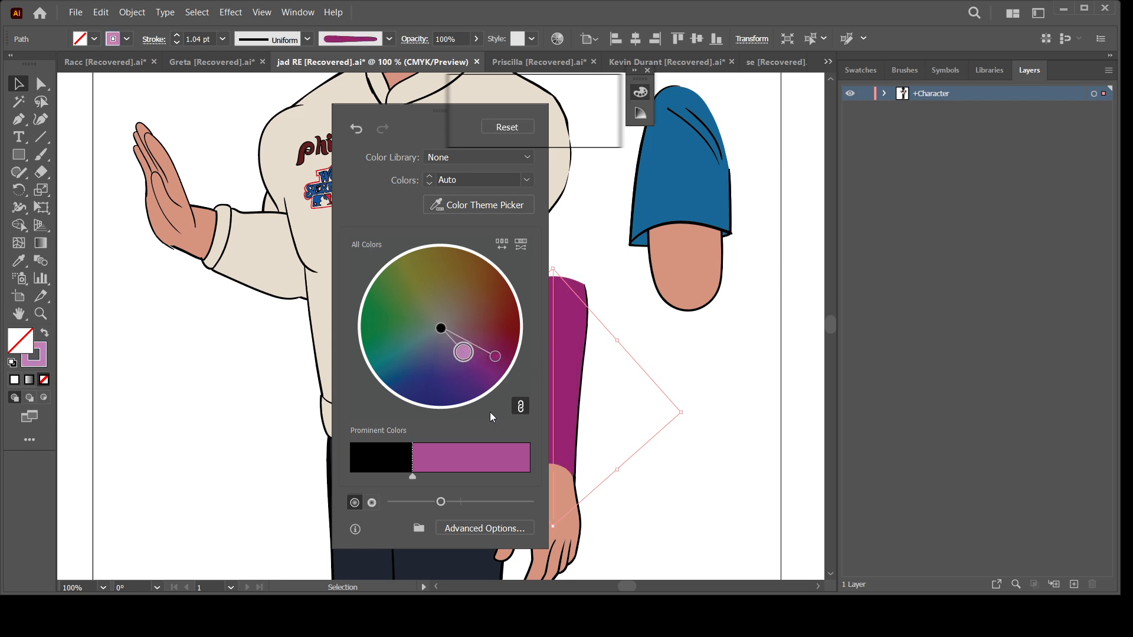
pyautogui.click(484, 533)
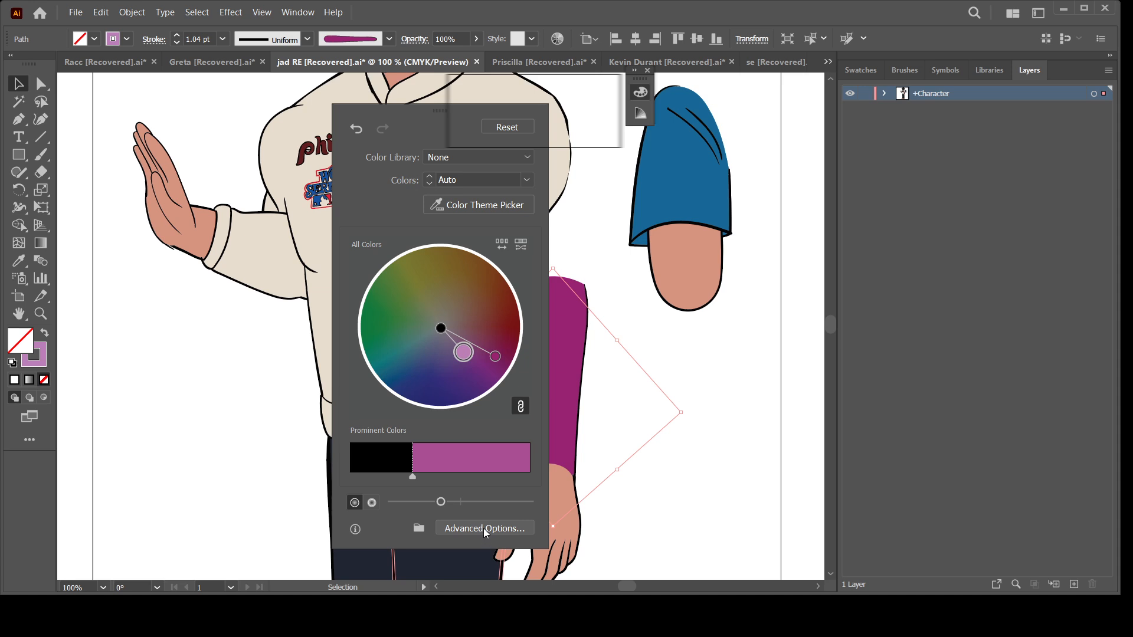
pyautogui.click(483, 529)
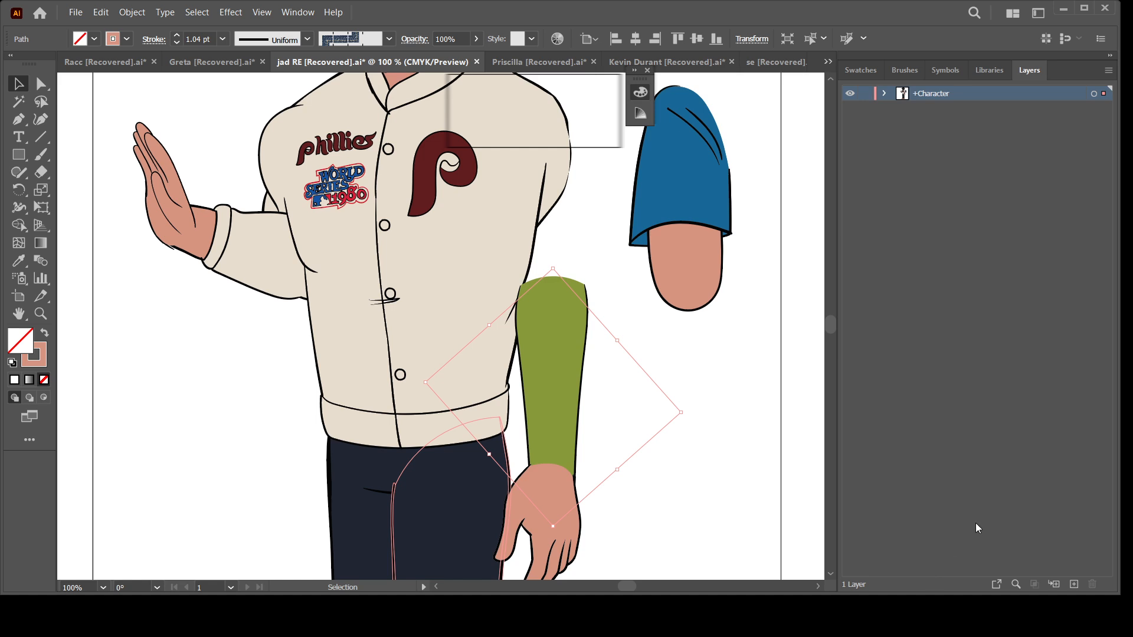
pyautogui.click(730, 358)
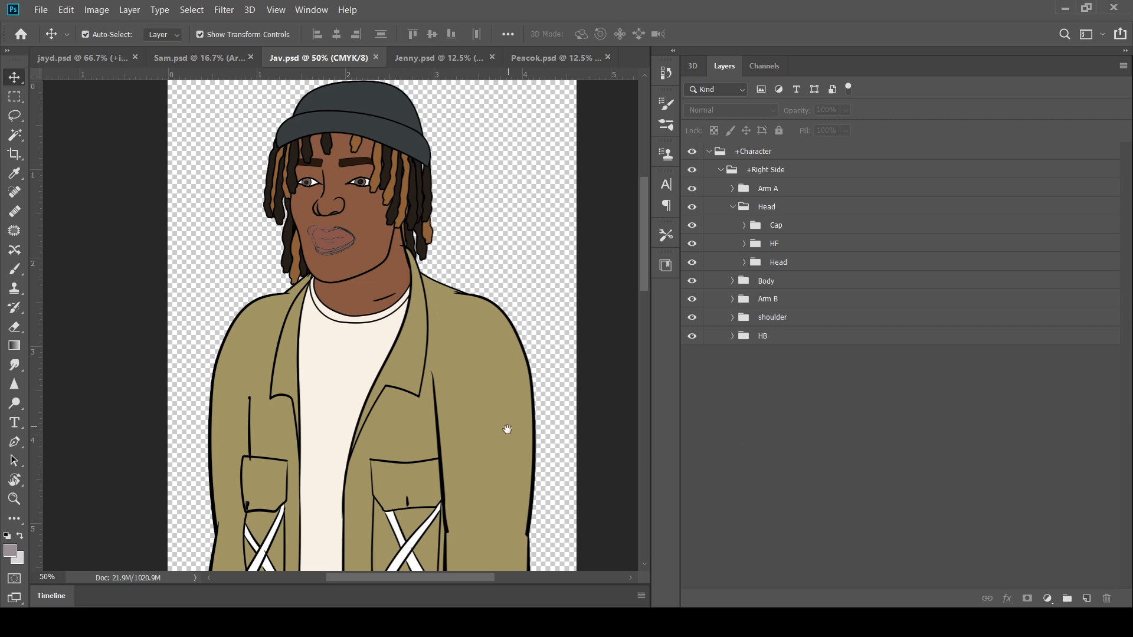
# Step: Switch to Photoshop's Jav.psd, move the upper jacket sleeve in Arm A off the arm, and put it back over the shoulder
pyautogui.moveTo(517, 428); pyautogui.dragTo(504, 409)
pyautogui.moveTo(473, 265); pyautogui.dragTo(456, 267)
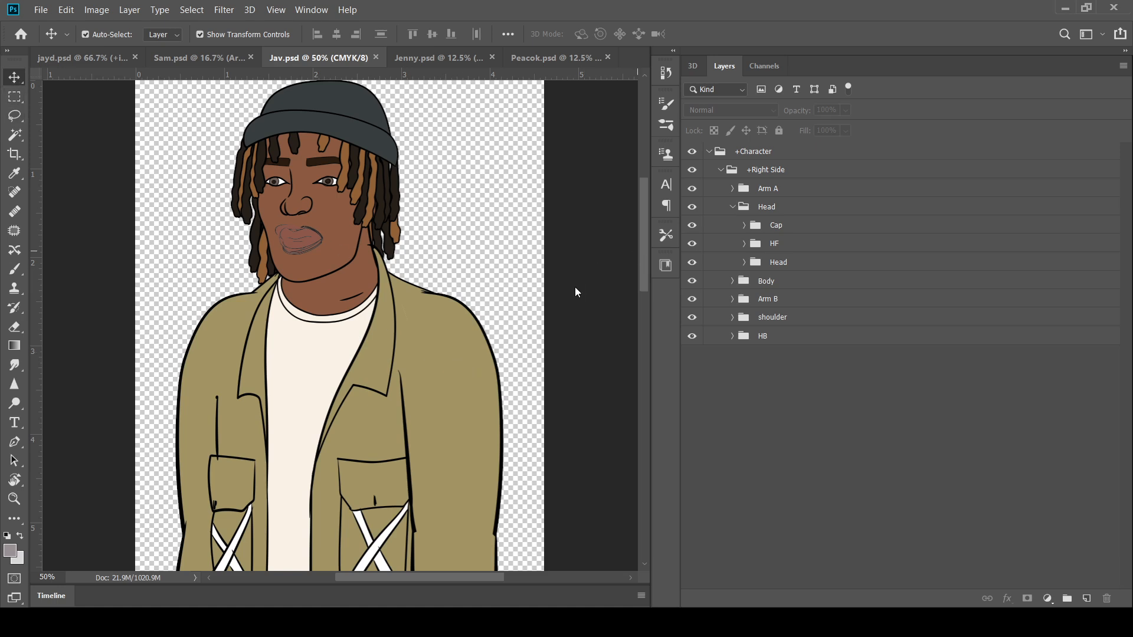
pyautogui.moveTo(463, 408); pyautogui.dragTo(521, 410)
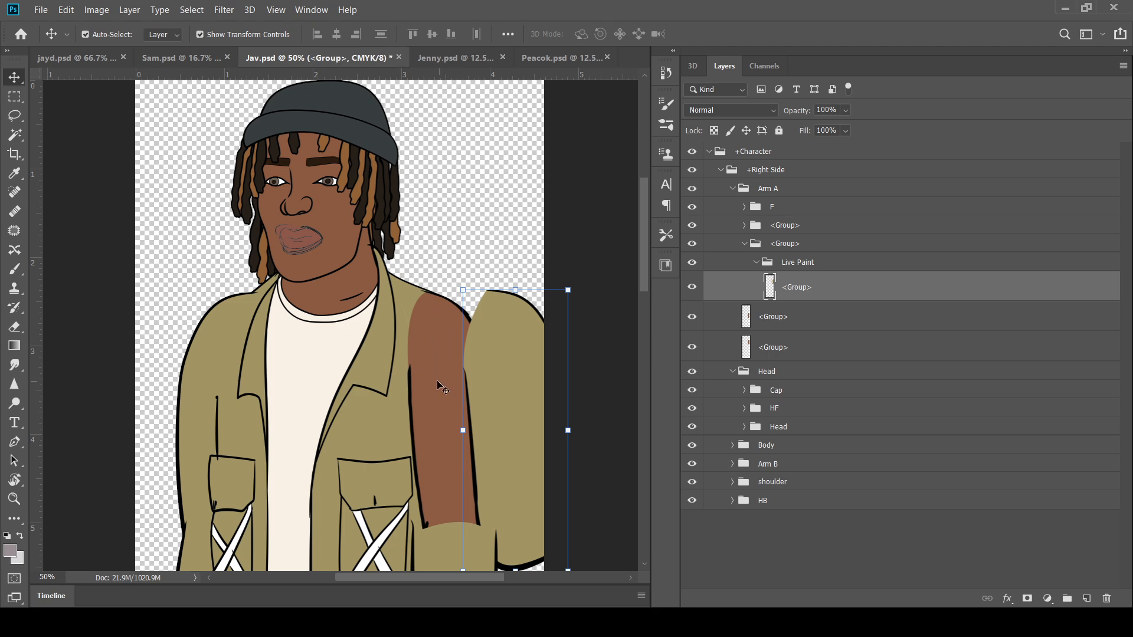
pyautogui.moveTo(505, 381); pyautogui.dragTo(162, 243)
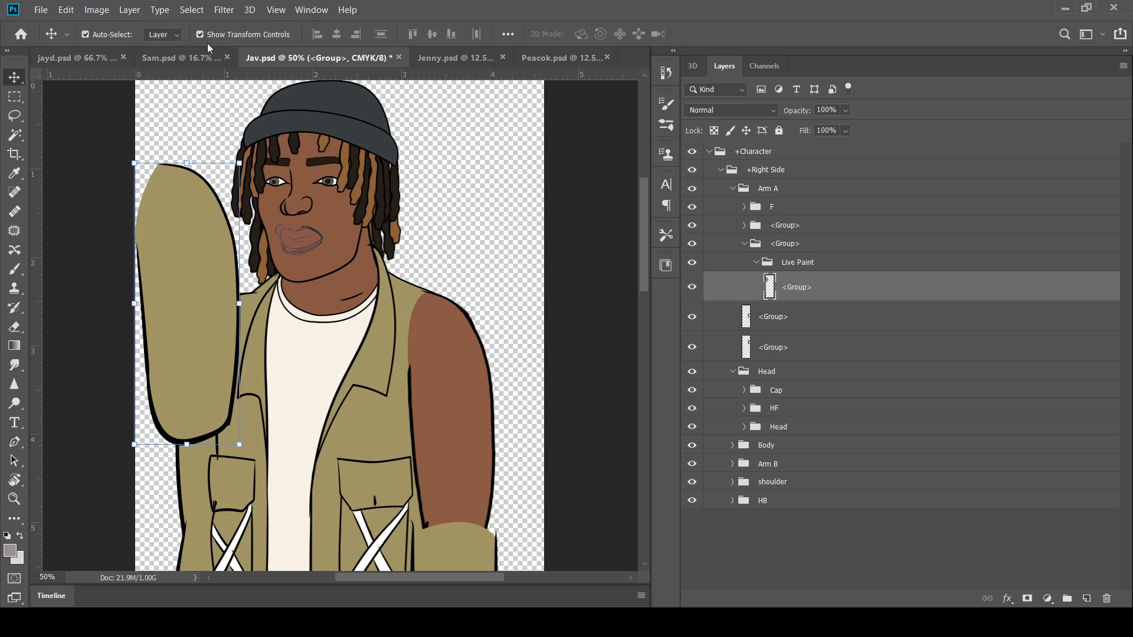
pyautogui.moveTo(182, 285); pyautogui.dragTo(449, 399)
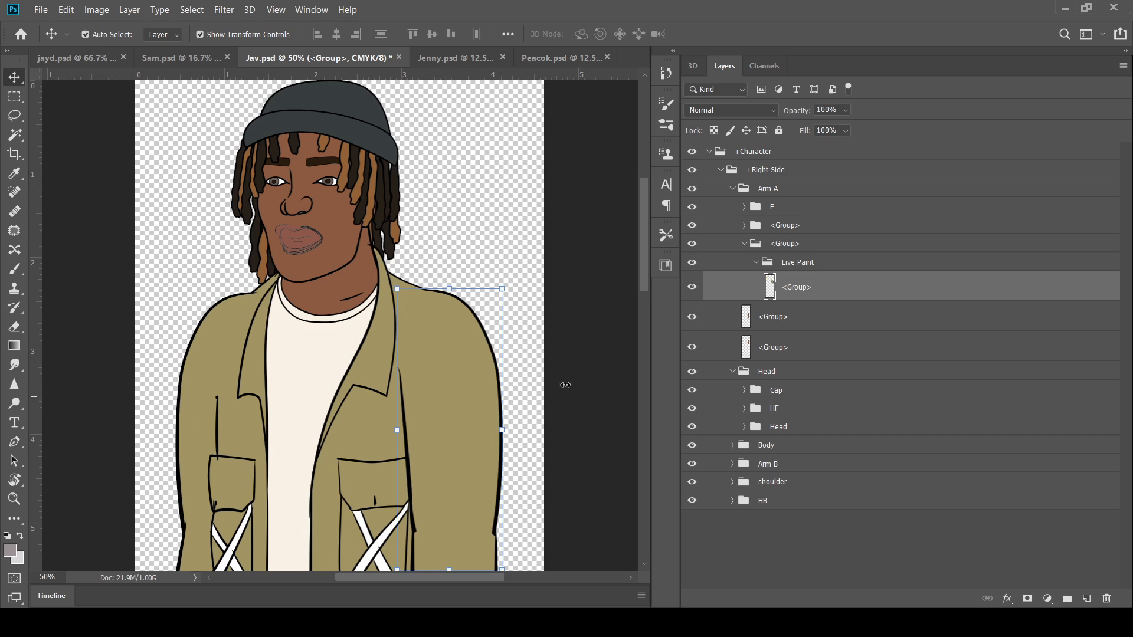
pyautogui.click(771, 153)
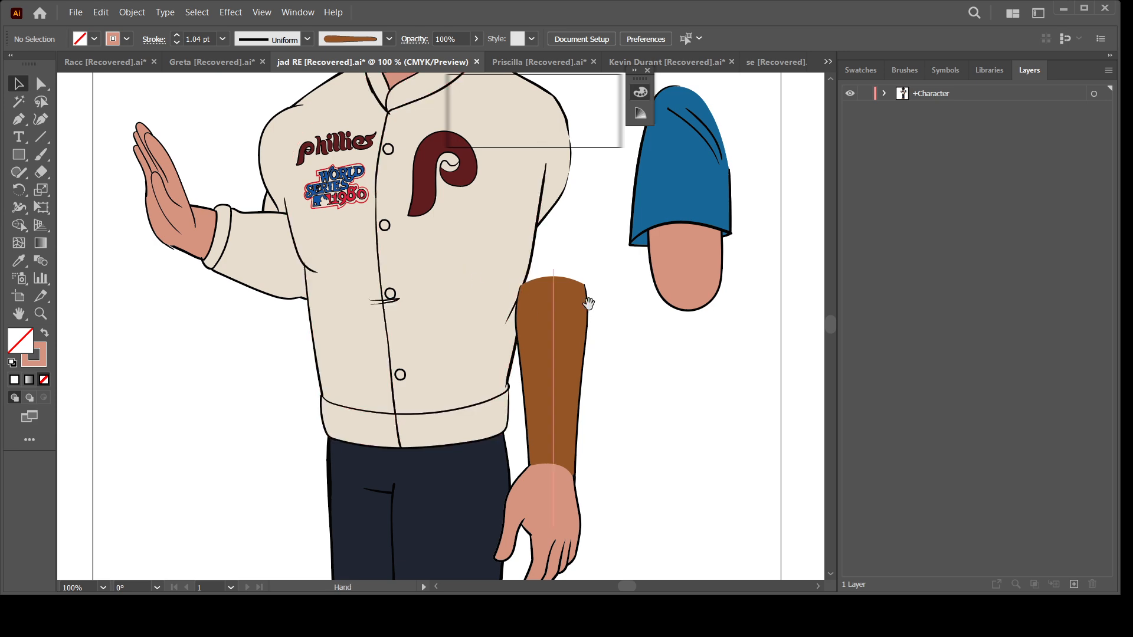
# Step: Switch to Illustrator and try to marquee-select the character's raised hand with the Selection tool
pyautogui.scroll(2, 583, 318)
pyautogui.scroll(2, 388, 267)
pyautogui.hscroll(-2, 389, 266)
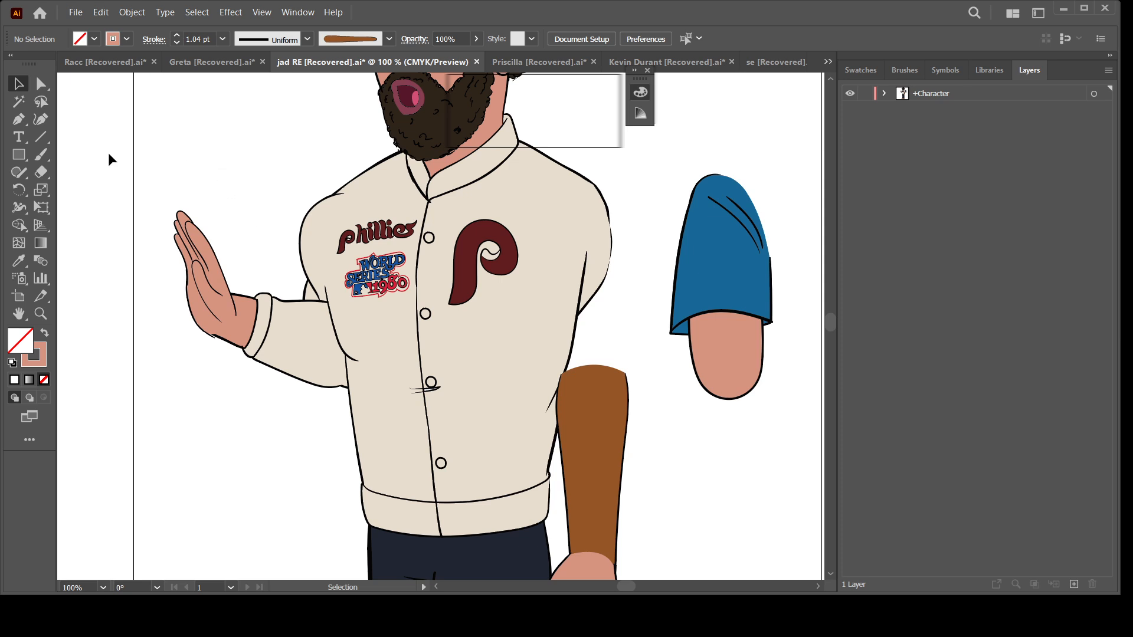
pyautogui.moveTo(118, 171); pyautogui.dragTo(151, 256)
pyautogui.moveTo(138, 187)
pyautogui.mouseDown()
pyautogui.moveTo(193, 266)
pyautogui.moveTo(248, 384)
pyautogui.mouseUp()
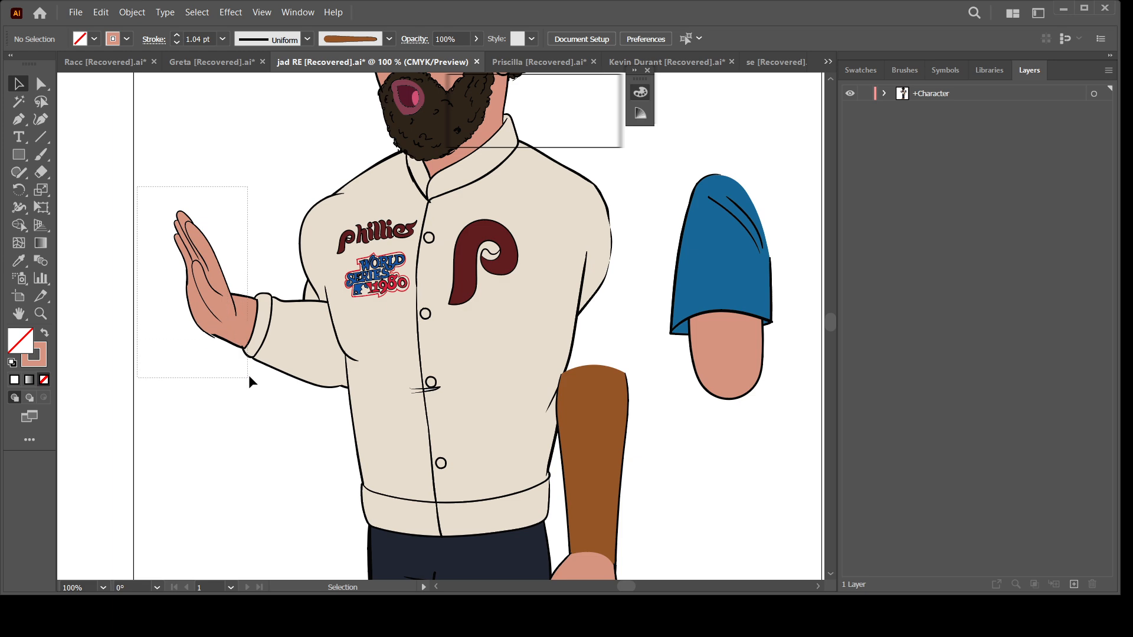
pyautogui.click(144, 177)
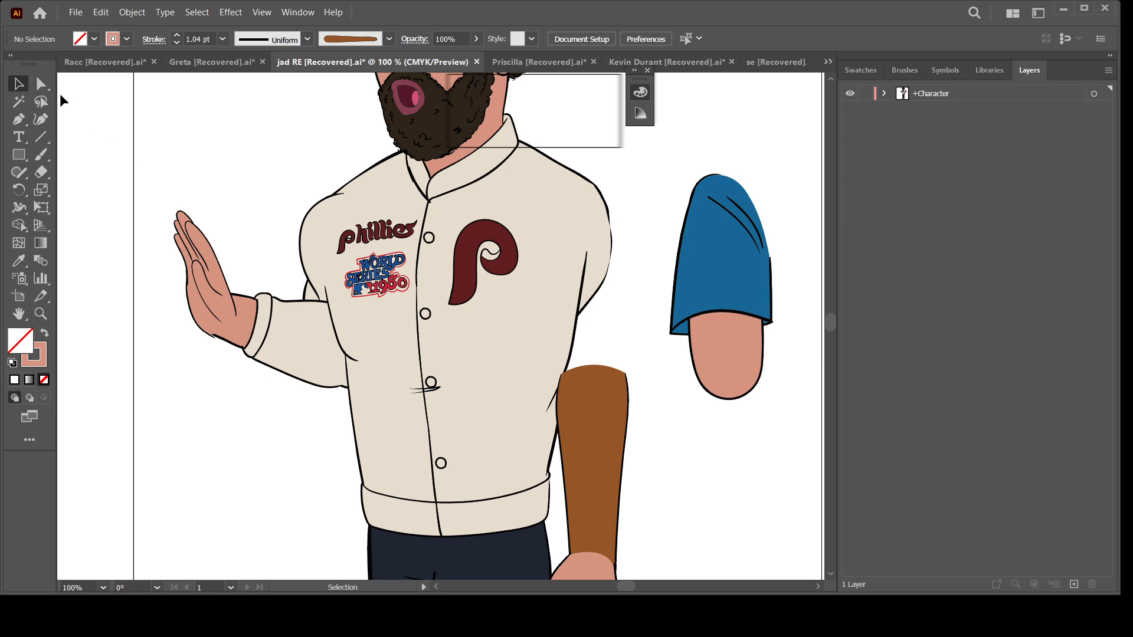
# Step: Select the raised hand's paths and anchor points with a Direct Selection marquee, and clear the selection
pyautogui.click(41, 83)
pyautogui.moveTo(111, 102); pyautogui.dragTo(180, 251)
pyautogui.click(152, 169)
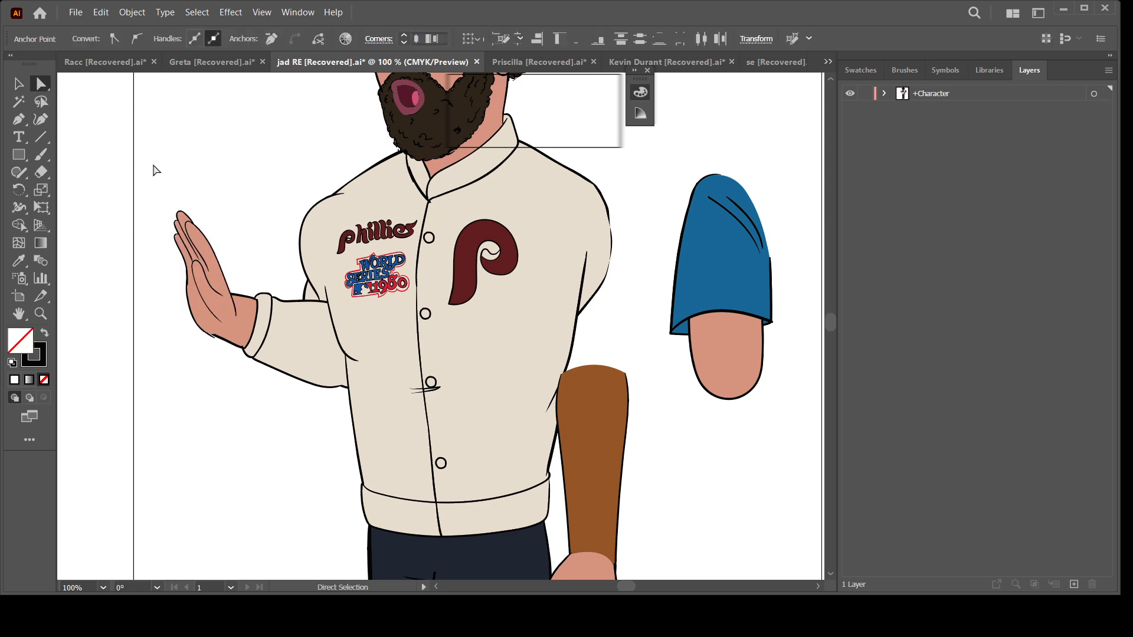
pyautogui.moveTo(153, 165); pyautogui.dragTo(245, 378)
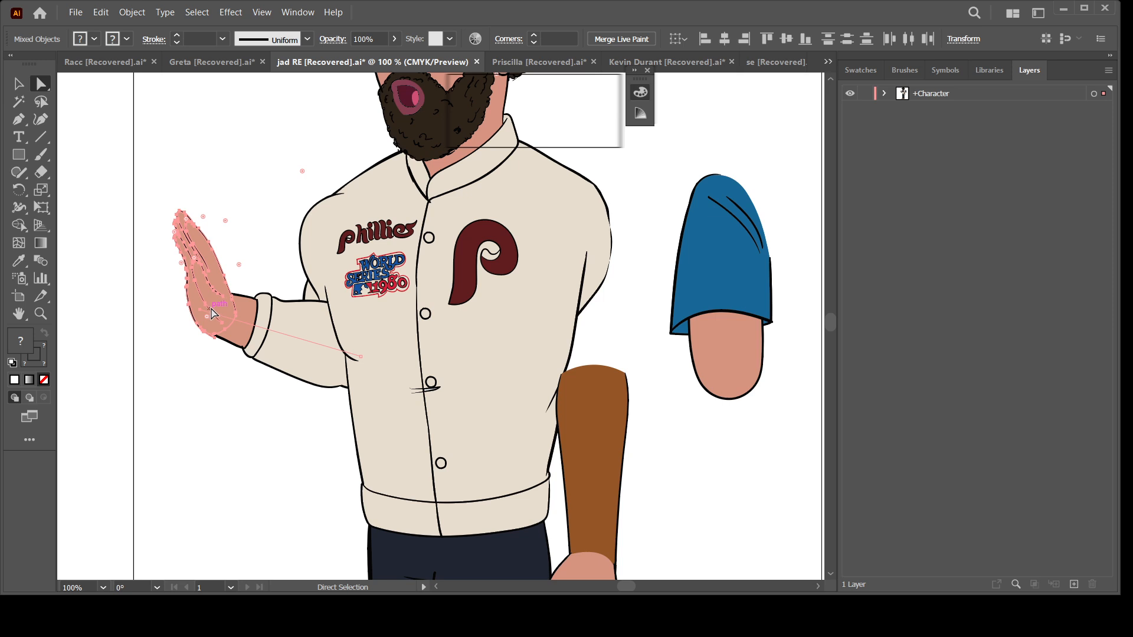
pyautogui.click(158, 144)
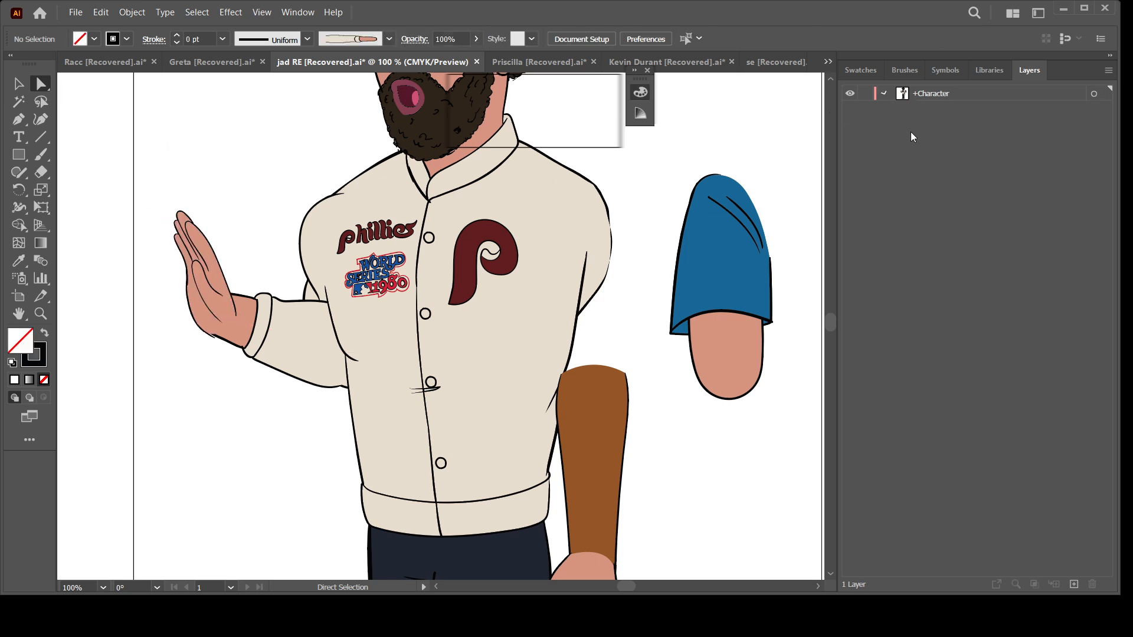
# Step: Expand the +Character layer to its sublayers and undo the arm's restyling back to the cream jacket sleeve
pyautogui.click(902, 109)
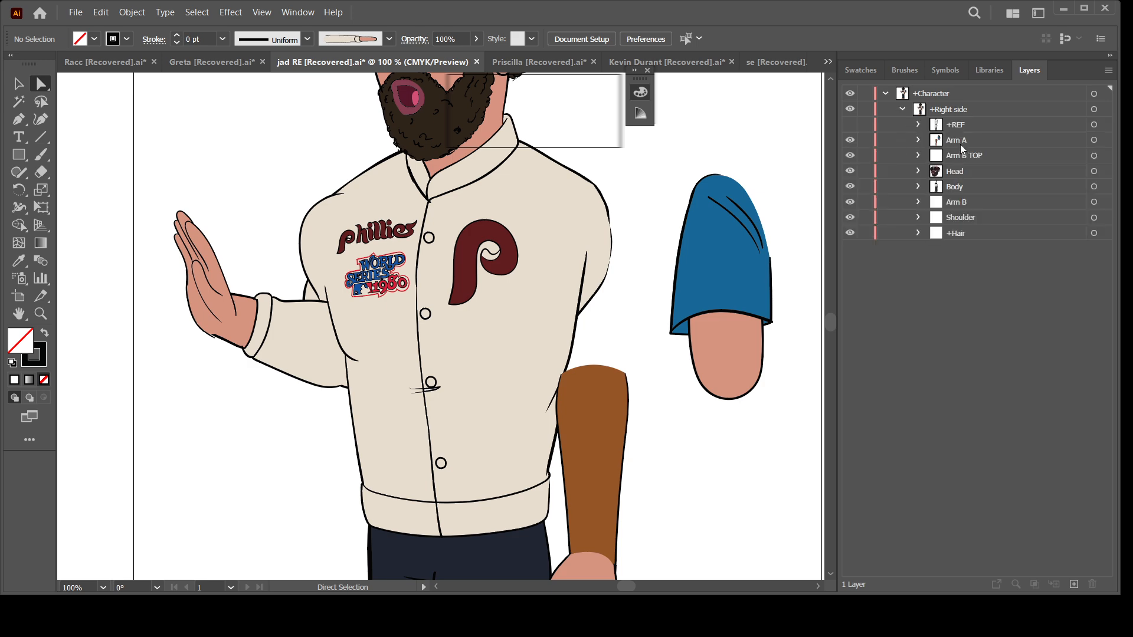
pyautogui.click(960, 144)
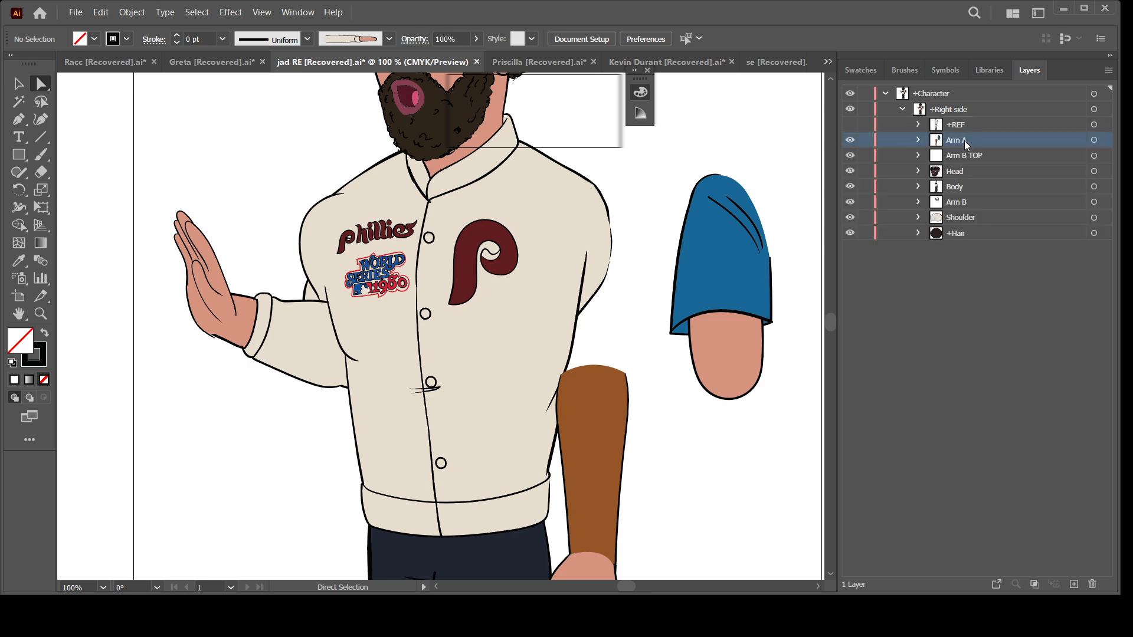
pyautogui.hotkey('ctrl', 'z')
pyautogui.hotkey('ctrl', 'z')
pyautogui.hotkey('ctrl', 'z')
pyautogui.hotkey('ctrl', 'z')
pyautogui.hotkey('ctrl', 'z')
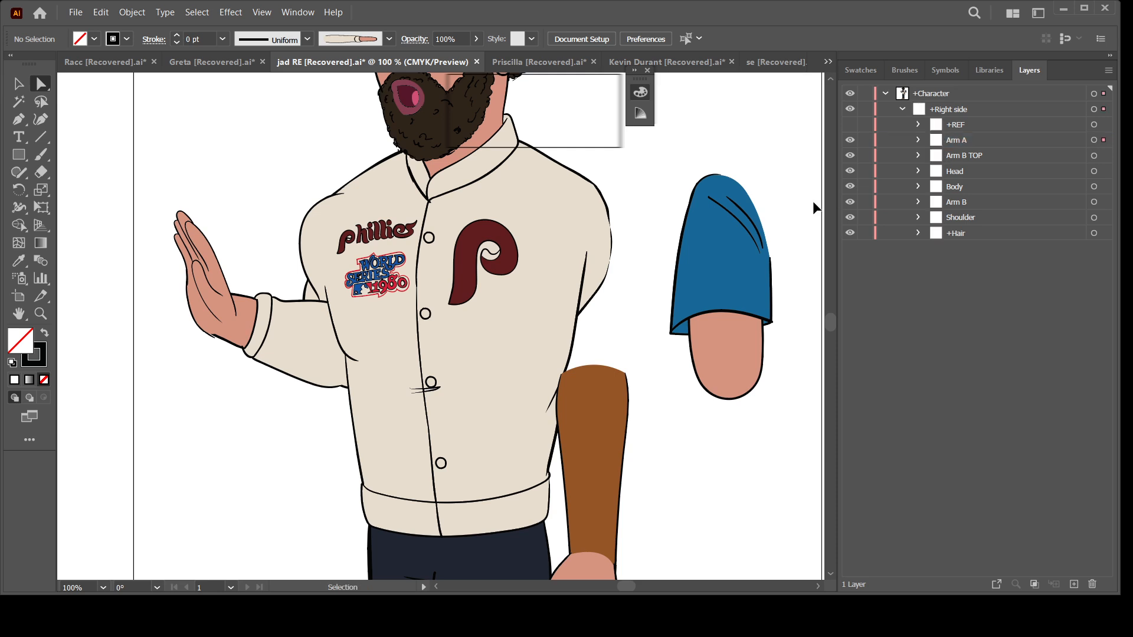
# Step: Enter isolation mode for the Arm A sublayer so the whole arm can be viewed separately
pyautogui.click(962, 140)
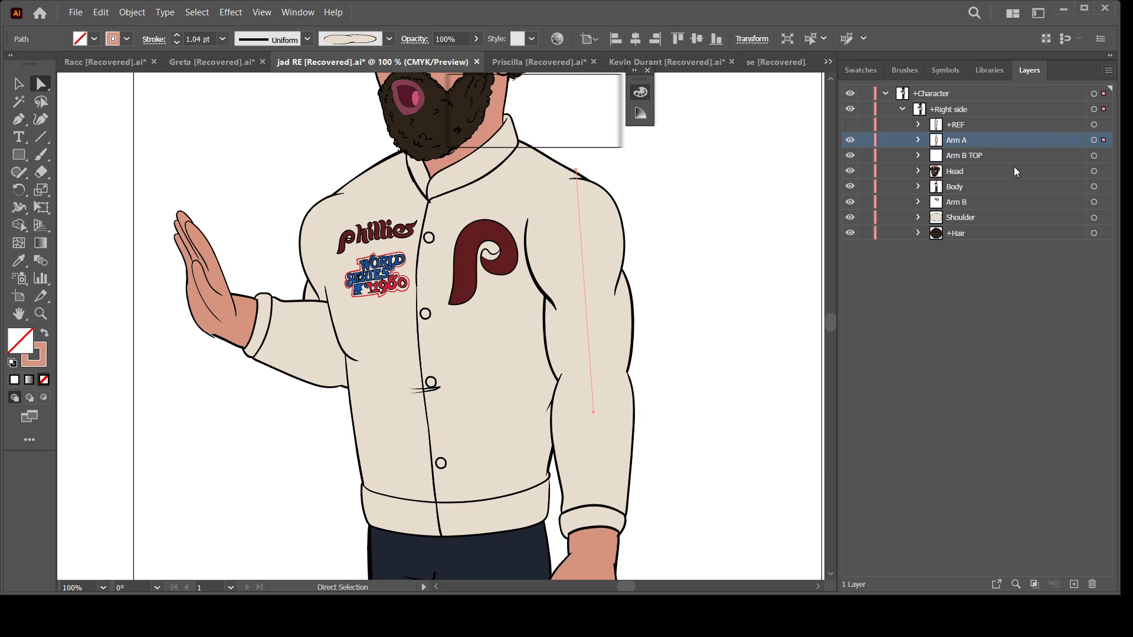
pyautogui.moveTo(735, 275); pyautogui.dragTo(677, 222)
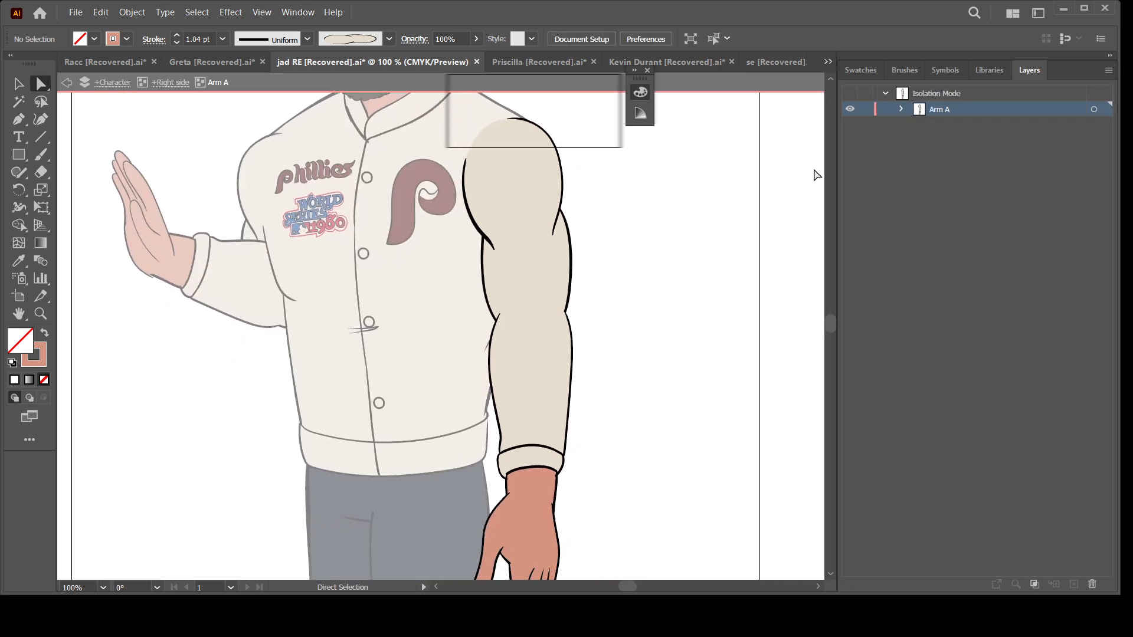
pyautogui.press('z')
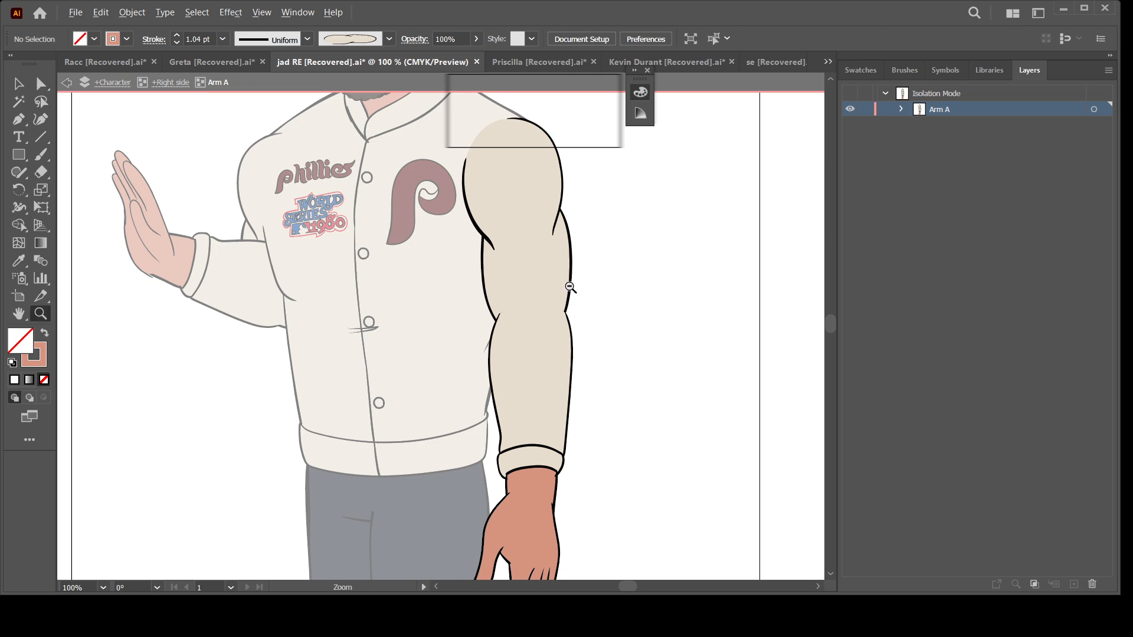
pyautogui.keyDown('alt'); pyautogui.click(569, 287); pyautogui.keyUp('alt')
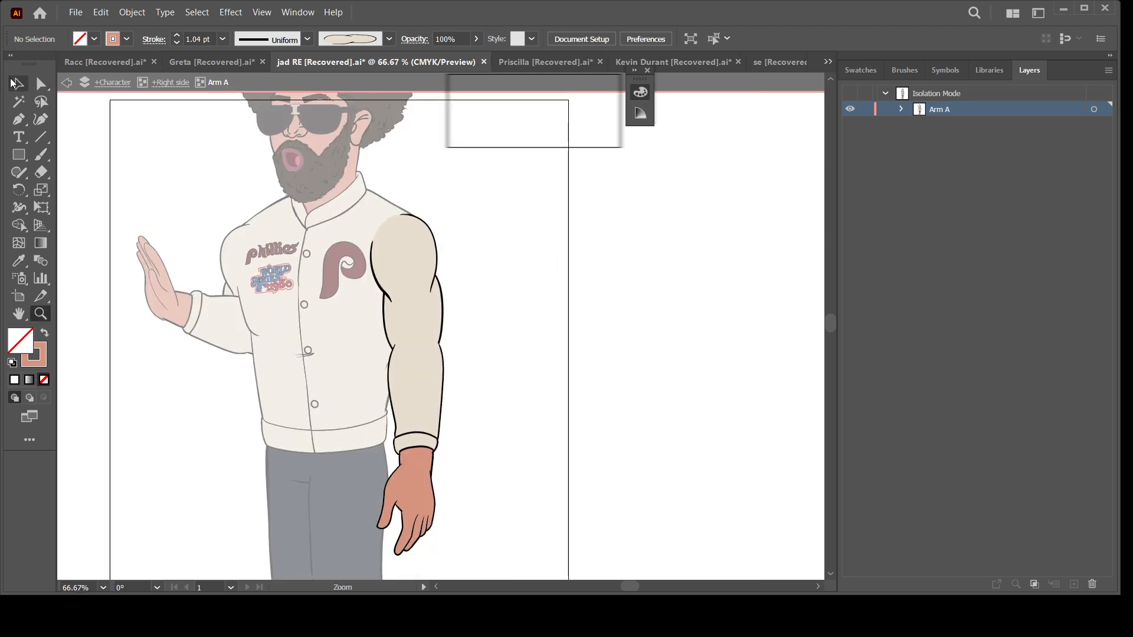
# Step: Target all artwork in the isolated Arm A, then clear the selection and leave isolation mode
pyautogui.click(13, 83)
pyautogui.click(901, 109)
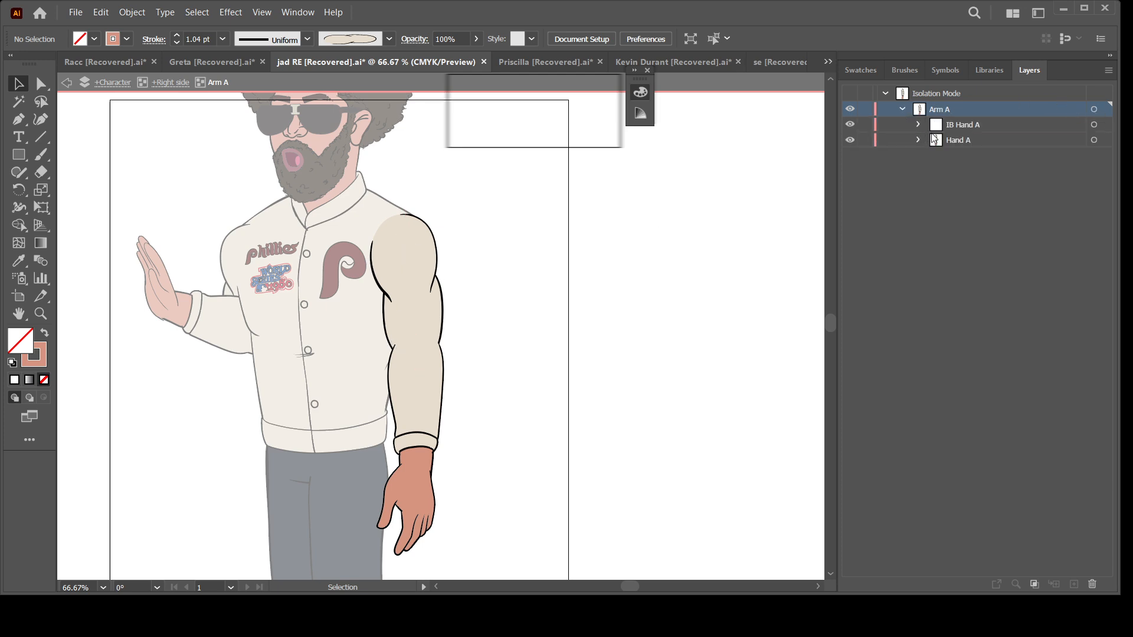
pyautogui.click(1094, 109)
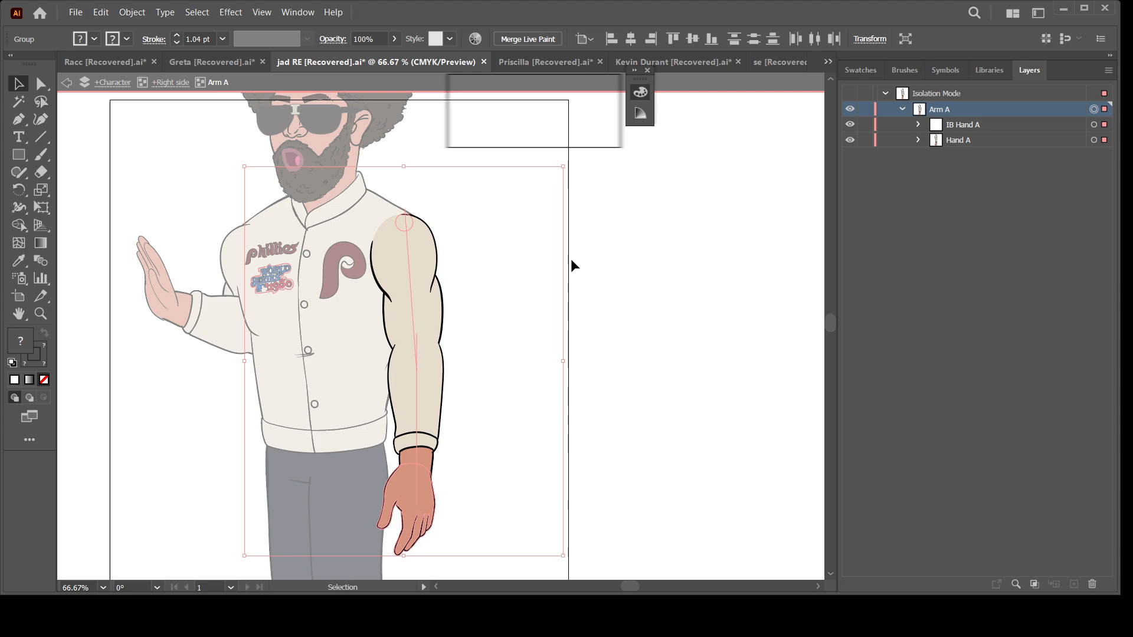
pyautogui.click(685, 214)
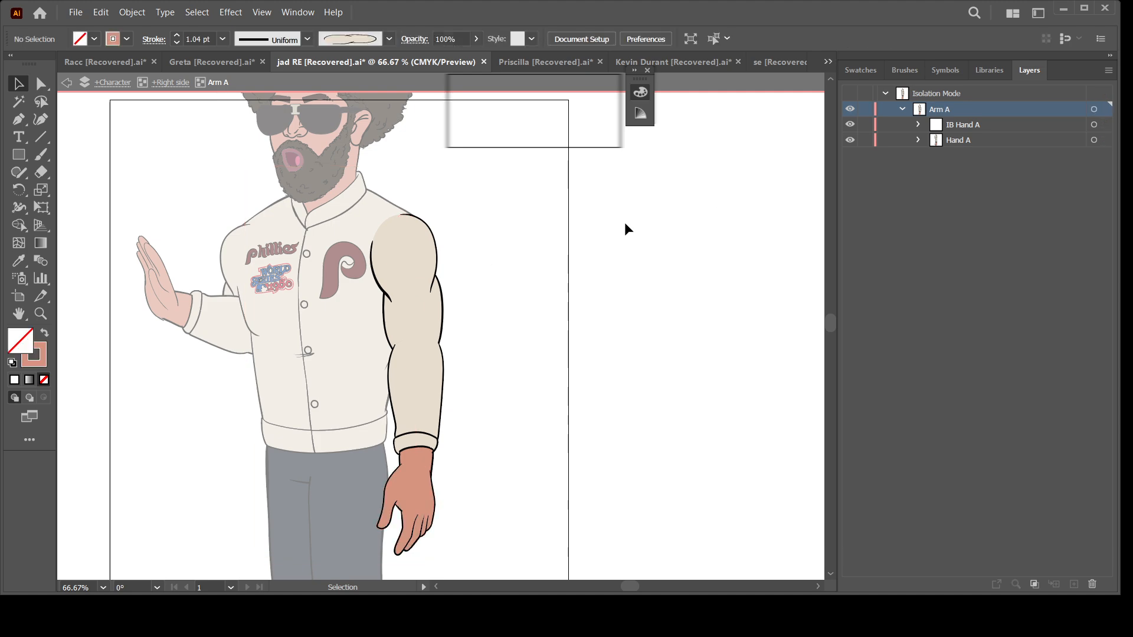
pyautogui.doubleClick(599, 251)
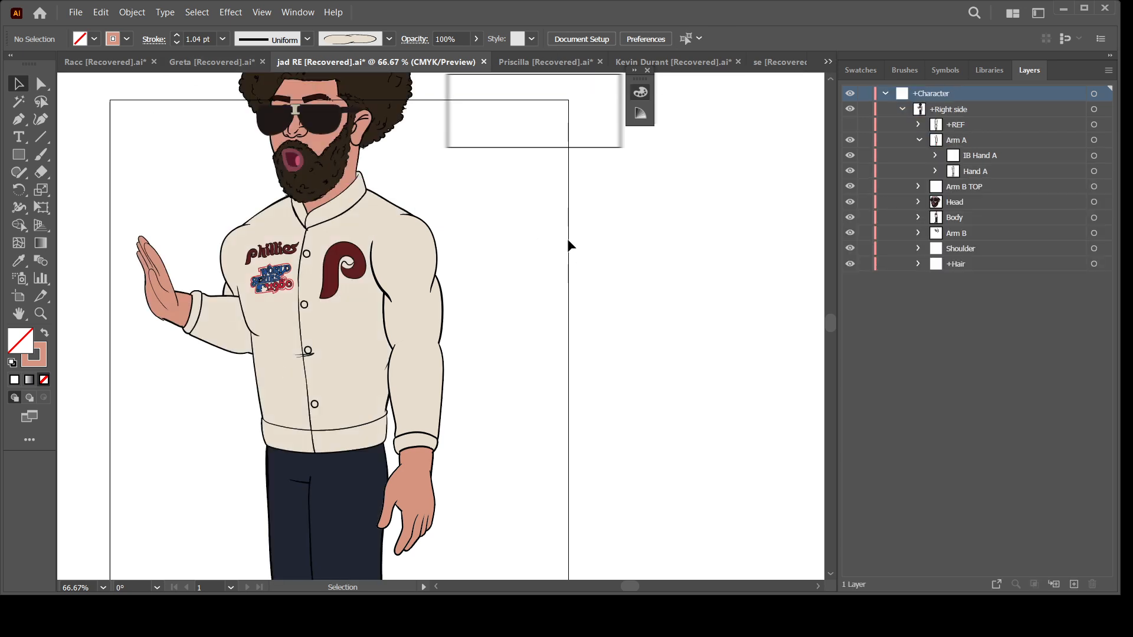
# Step: Isolate the Arm A sublayer and show all of its hidden arm and hand artwork, leaving nothing selected
pyautogui.click(981, 144)
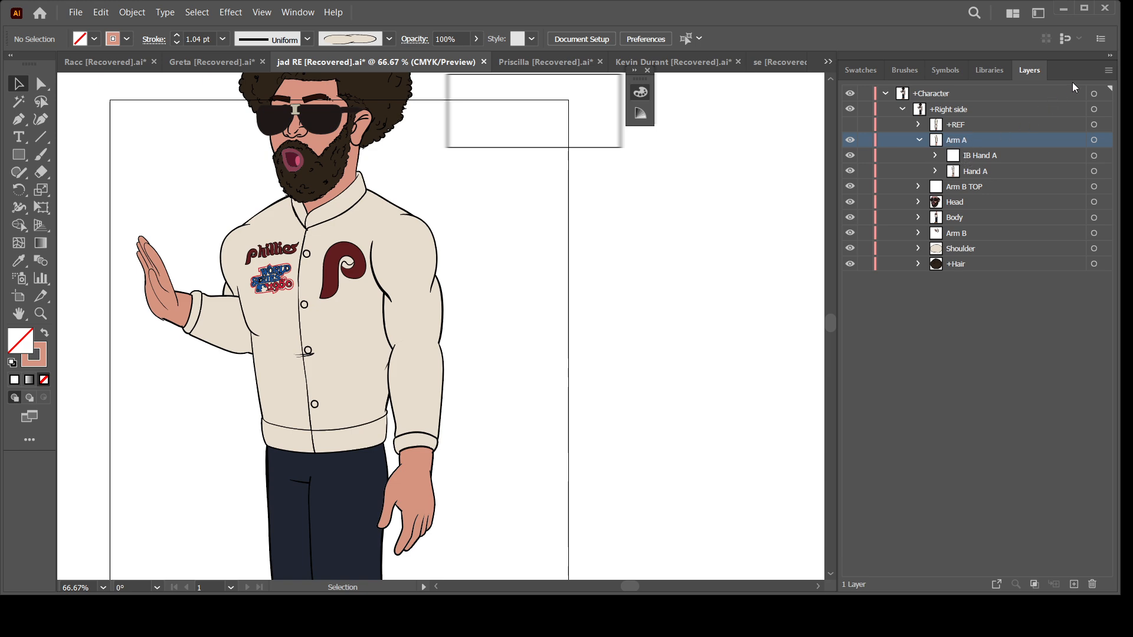
pyautogui.click(1107, 70)
pyautogui.click(1013, 182)
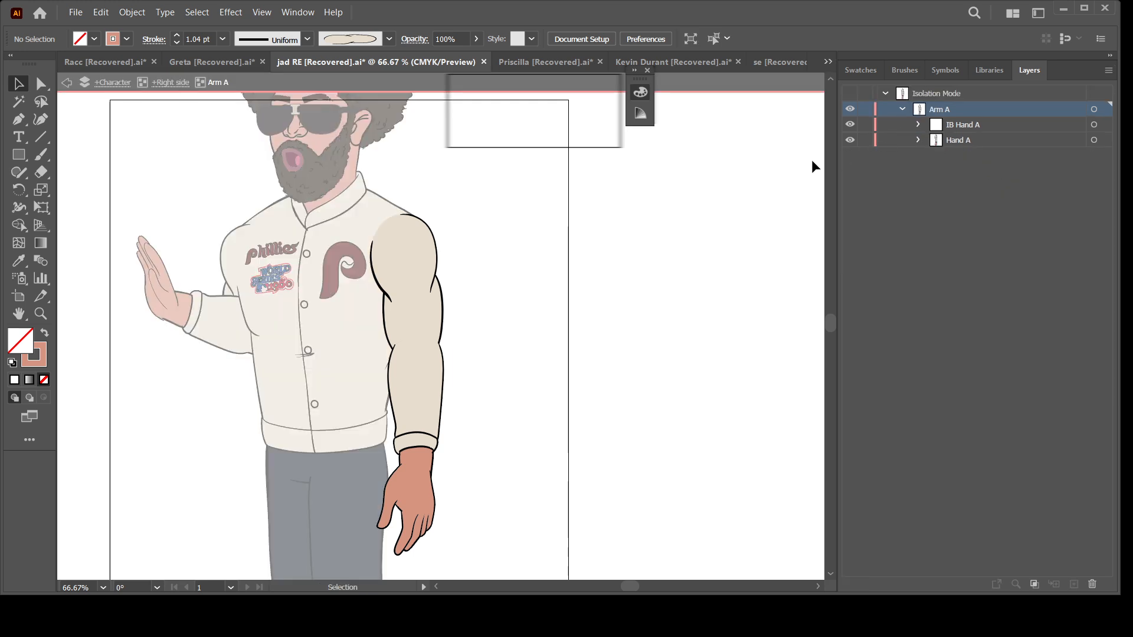
pyautogui.press('ctrl')
pyautogui.hotkey('ctrl', 'alt', '3')
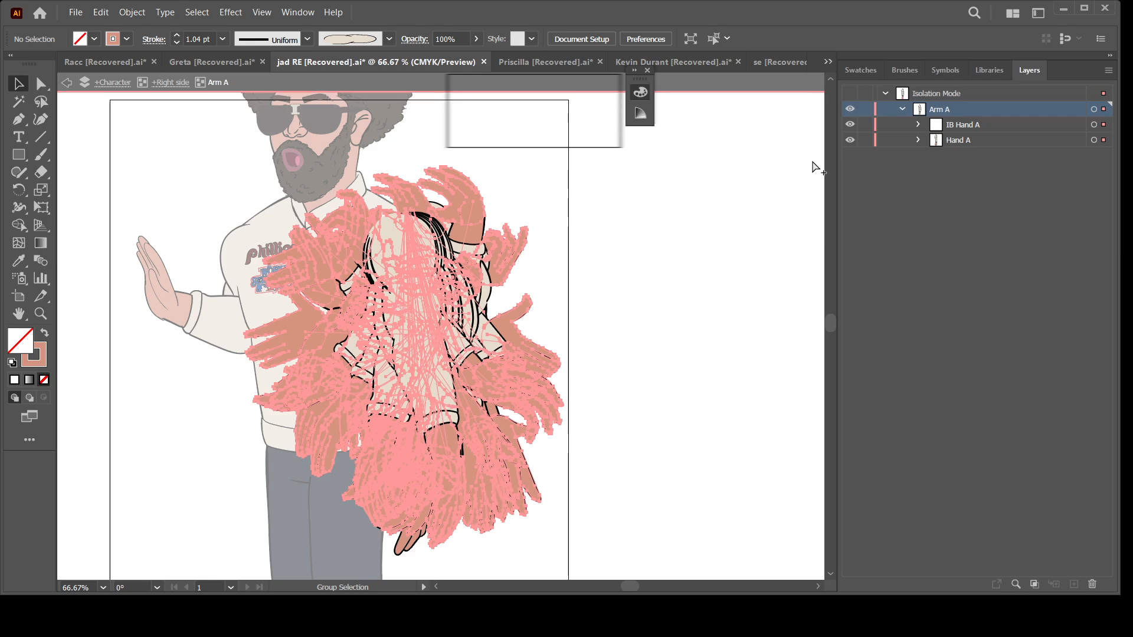
pyautogui.click(727, 243)
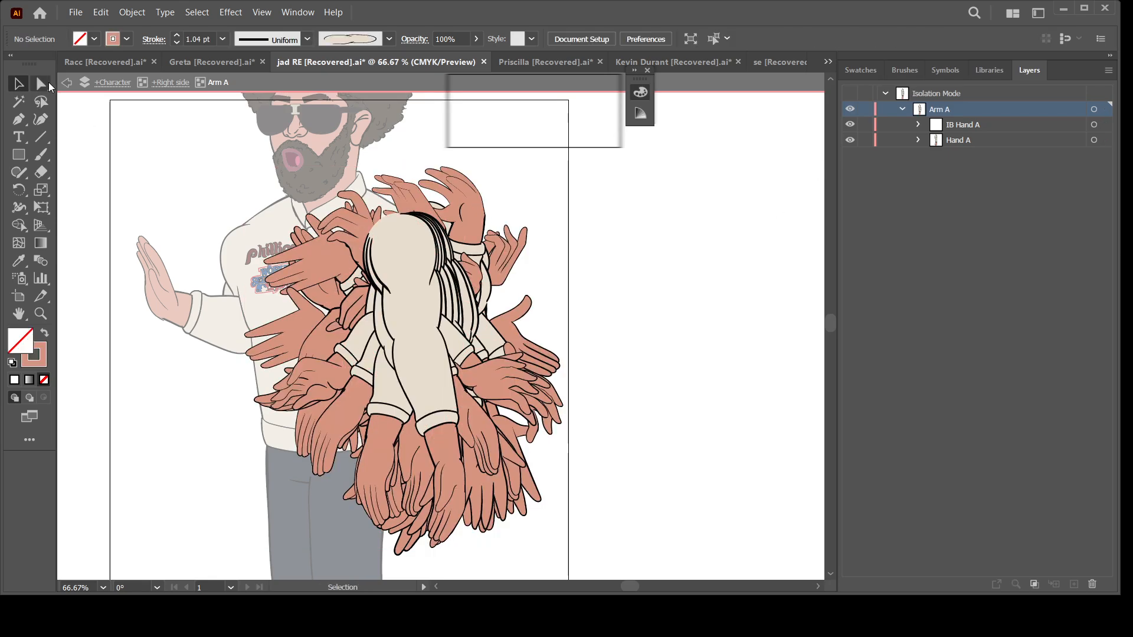
# Step: Select the front cream upper-arm path and extend the selection to all matching upper-arm paths in Arm A
pyautogui.click(41, 84)
pyautogui.click(406, 254)
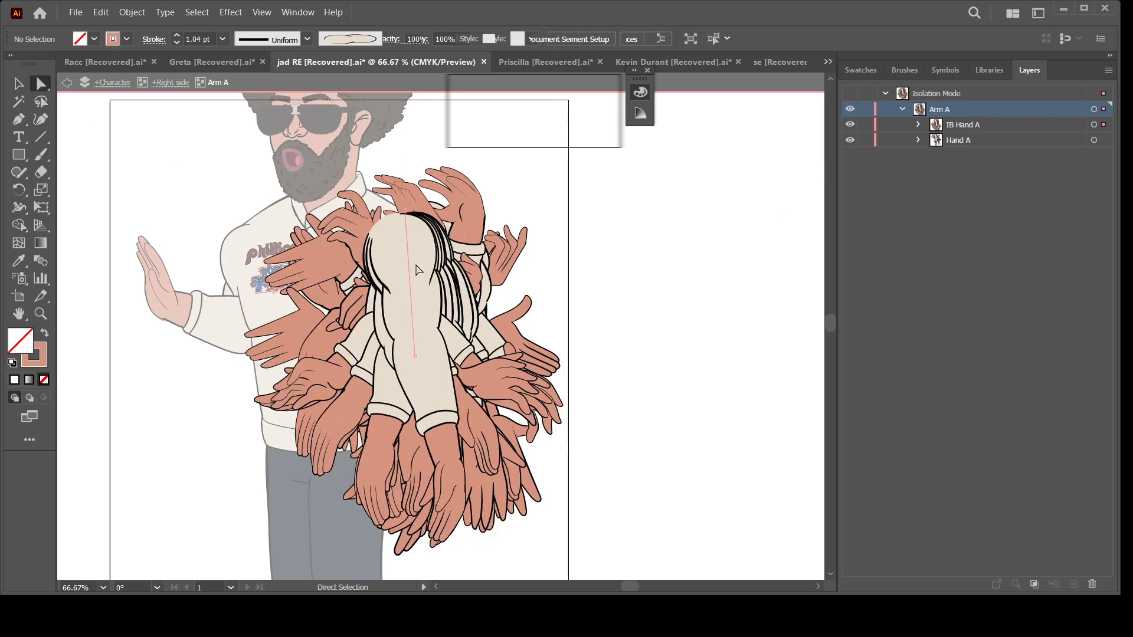
pyautogui.click(407, 255)
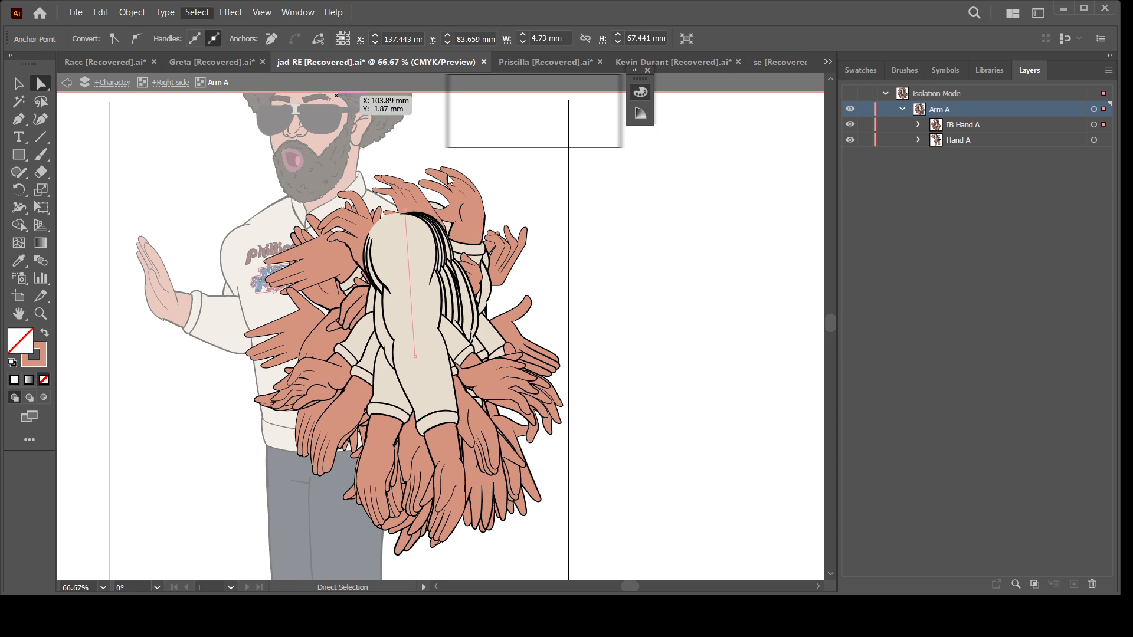
pyautogui.click(493, 235)
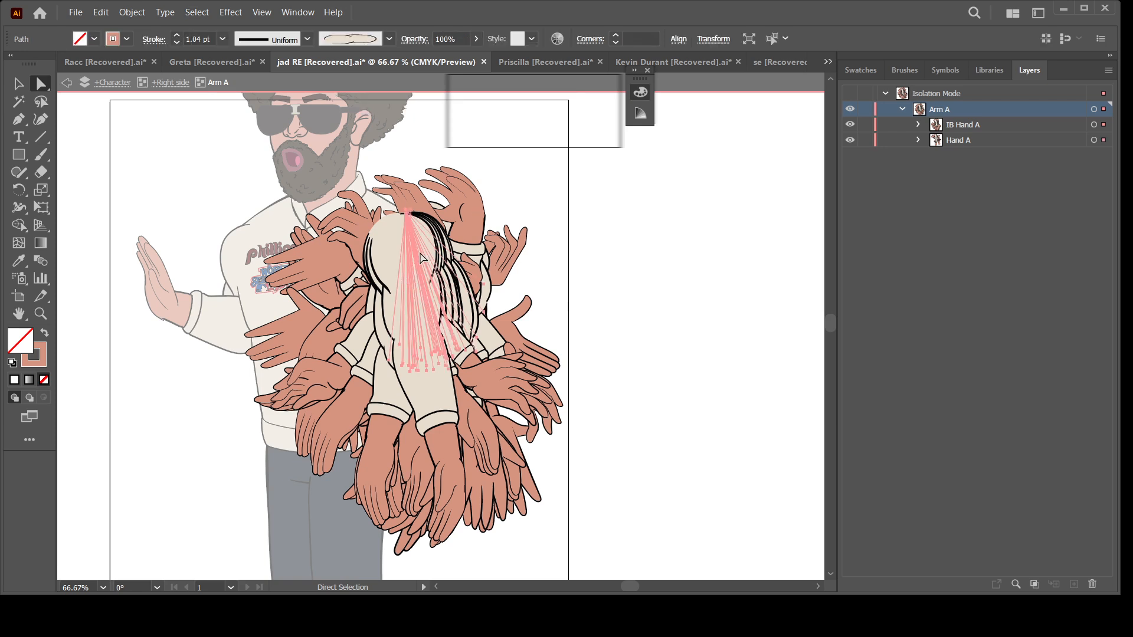
# Step: Try moving the selected upper arms off the body to outside the artboard, and undo the move
pyautogui.moveTo(418, 251); pyautogui.dragTo(635, 230)
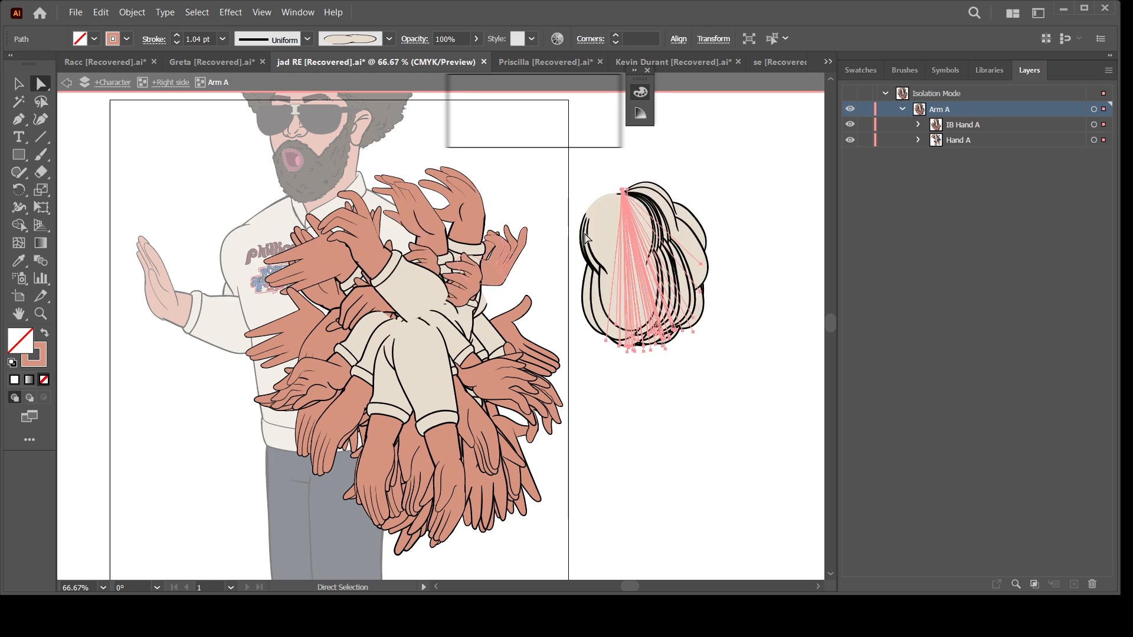
pyautogui.press('ctrl')
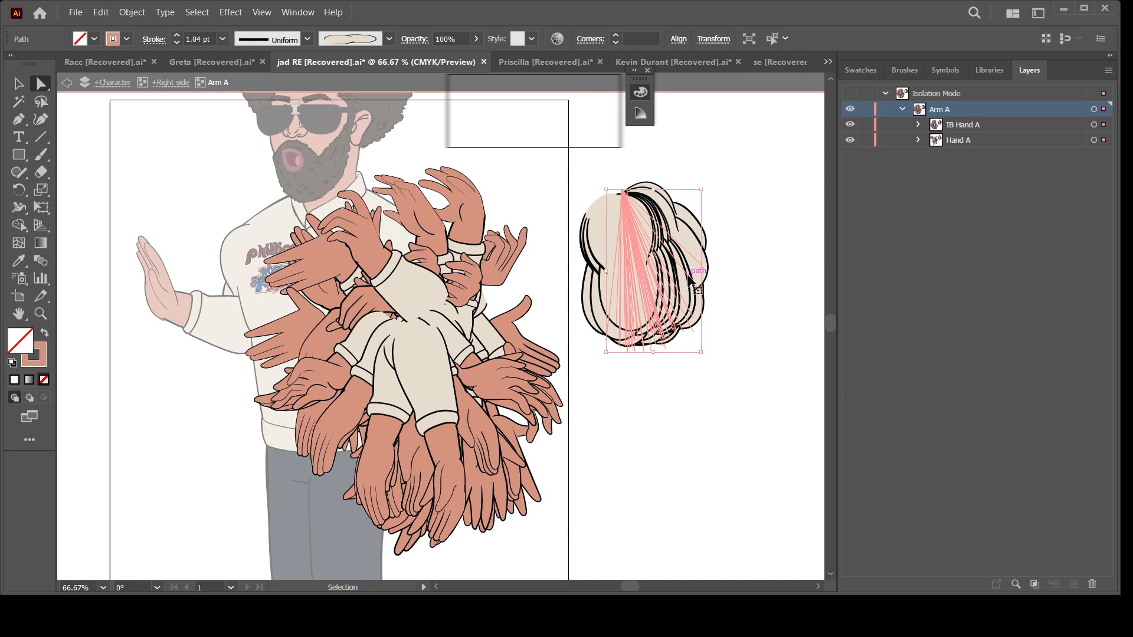
pyautogui.hotkey('ctrl', 'z')
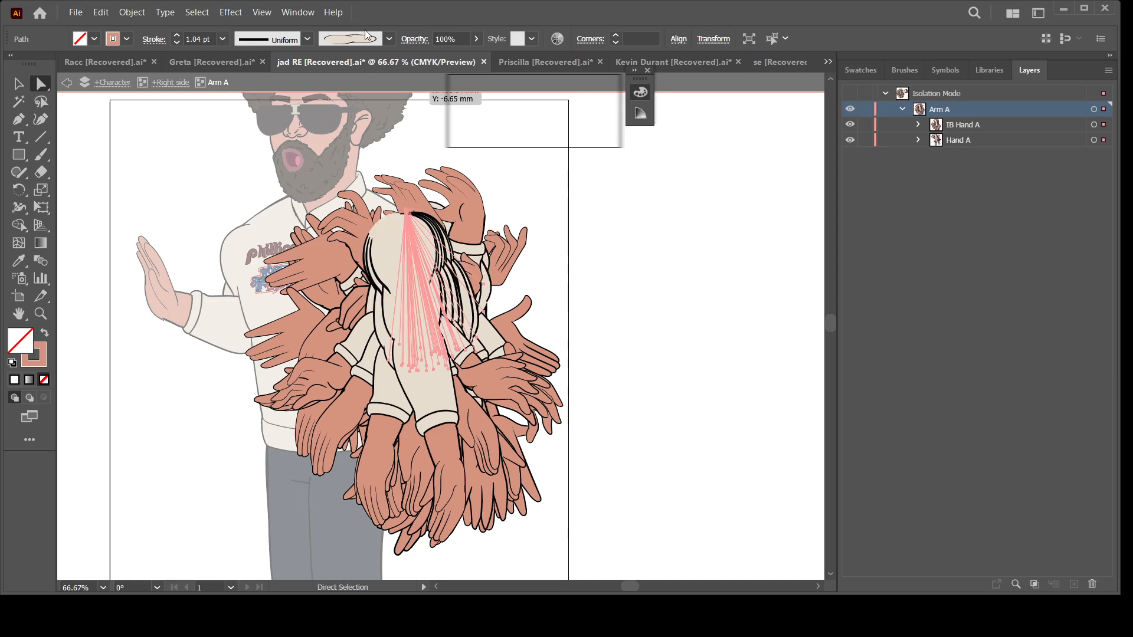
# Step: Apply the blue short-sleeve art brush with the pink arm to all selected upper-arm paths, and clear the selection
pyautogui.click(368, 37)
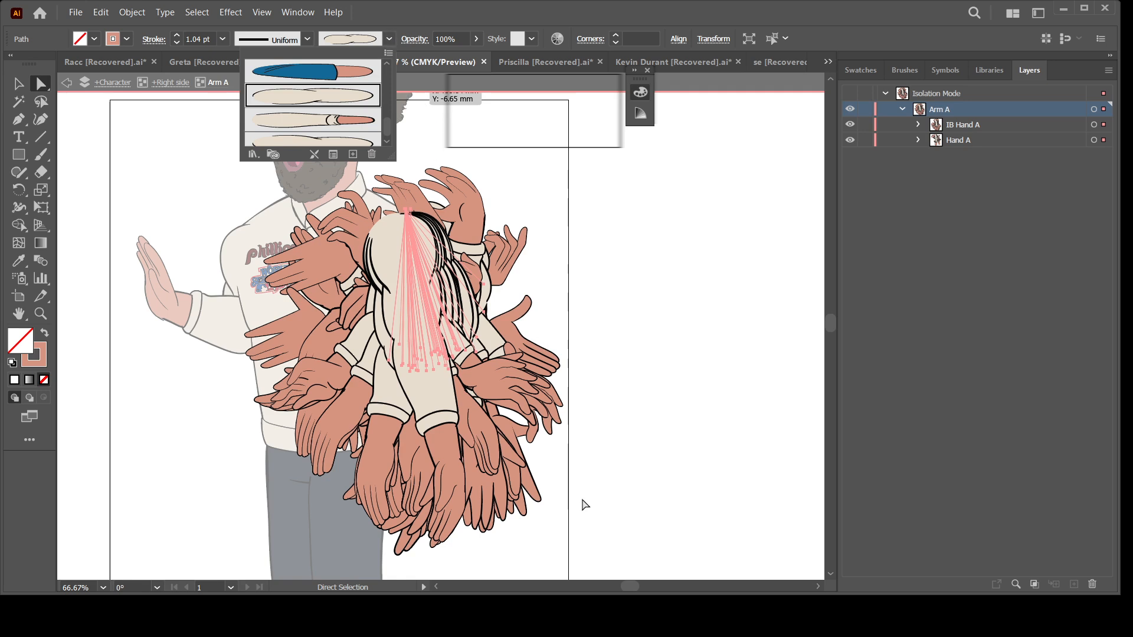
pyautogui.click(1005, 358)
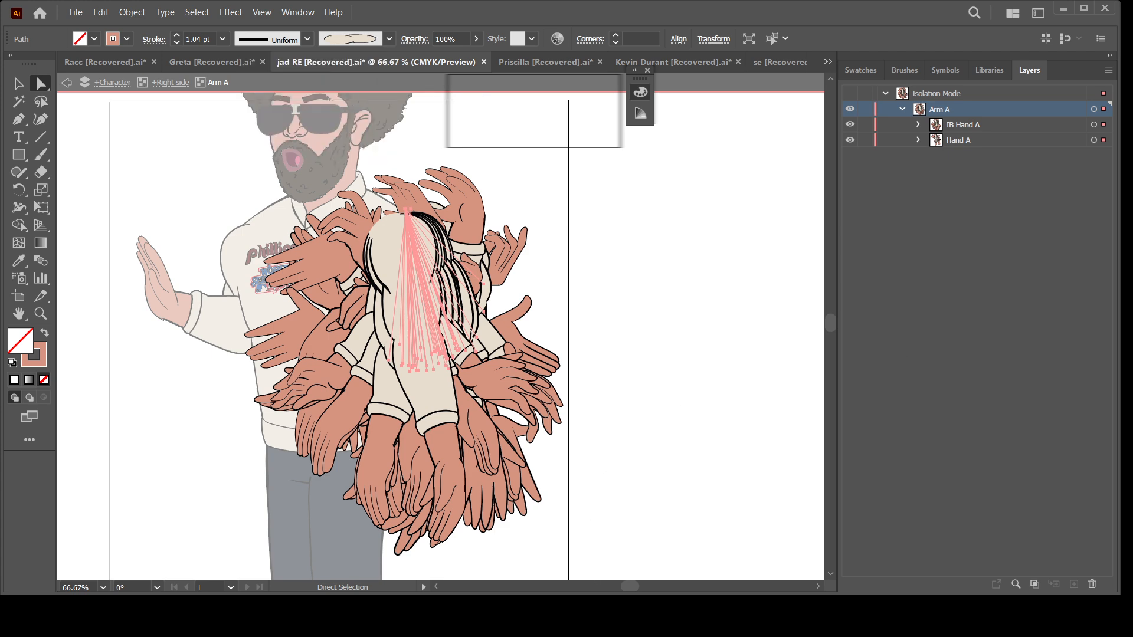
pyautogui.click(975, 357)
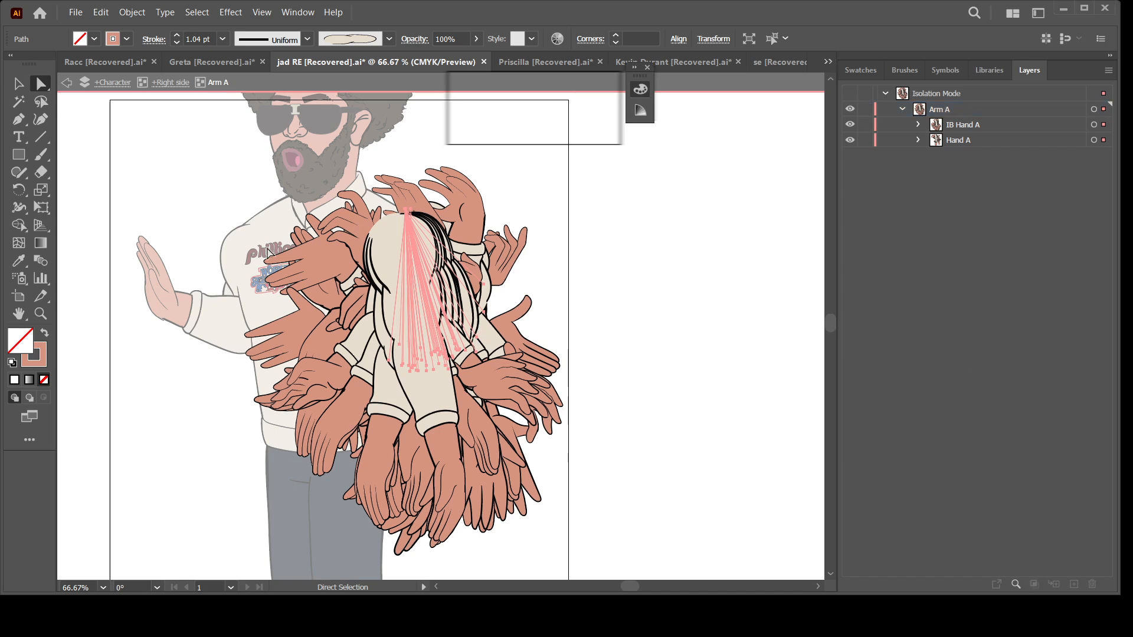
pyautogui.click(388, 39)
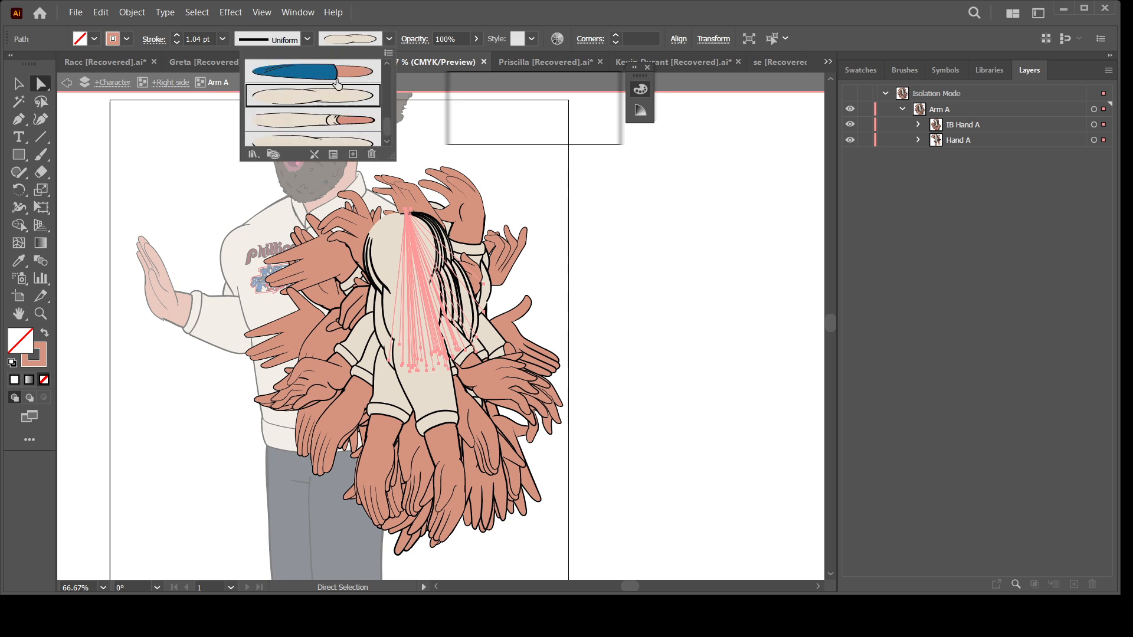
pyautogui.scroll(2, 345, 105)
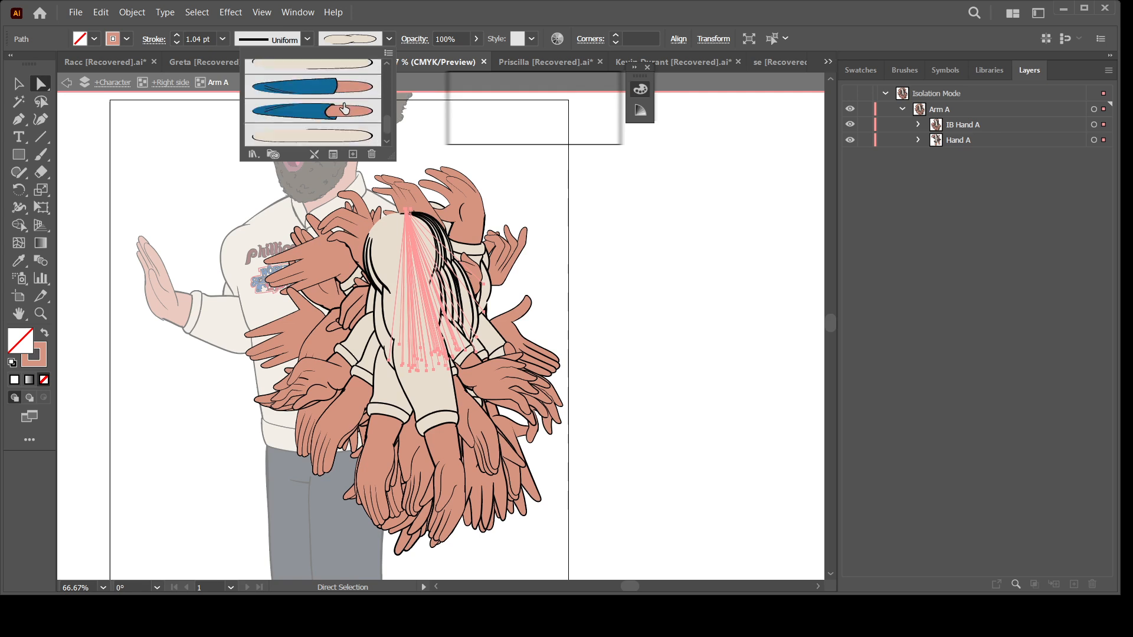
pyautogui.click(319, 90)
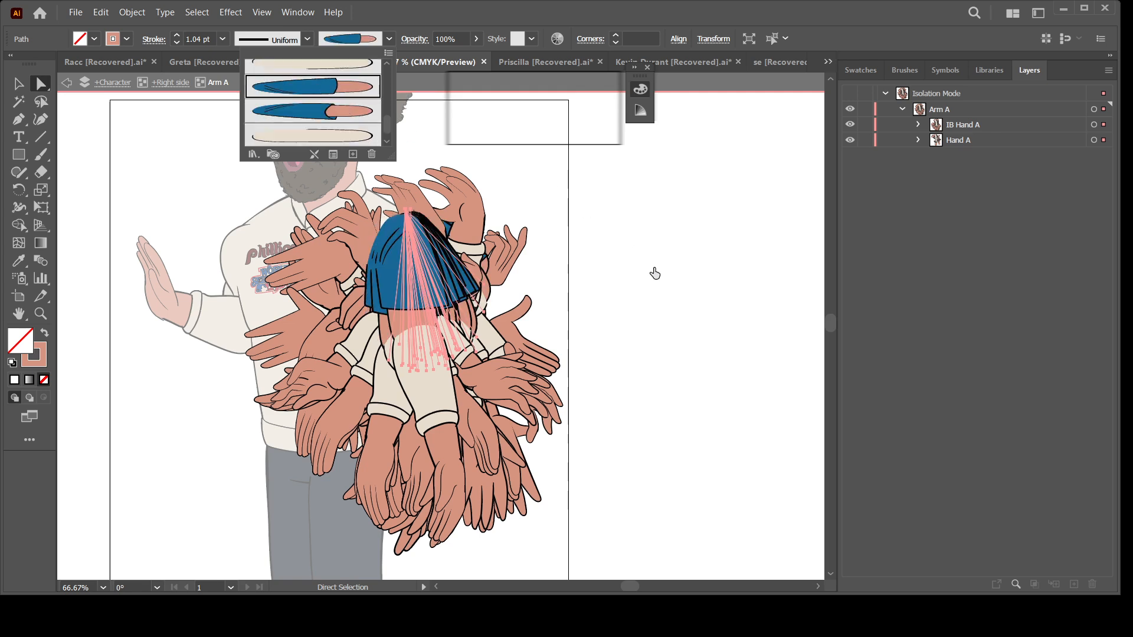
pyautogui.click(675, 255)
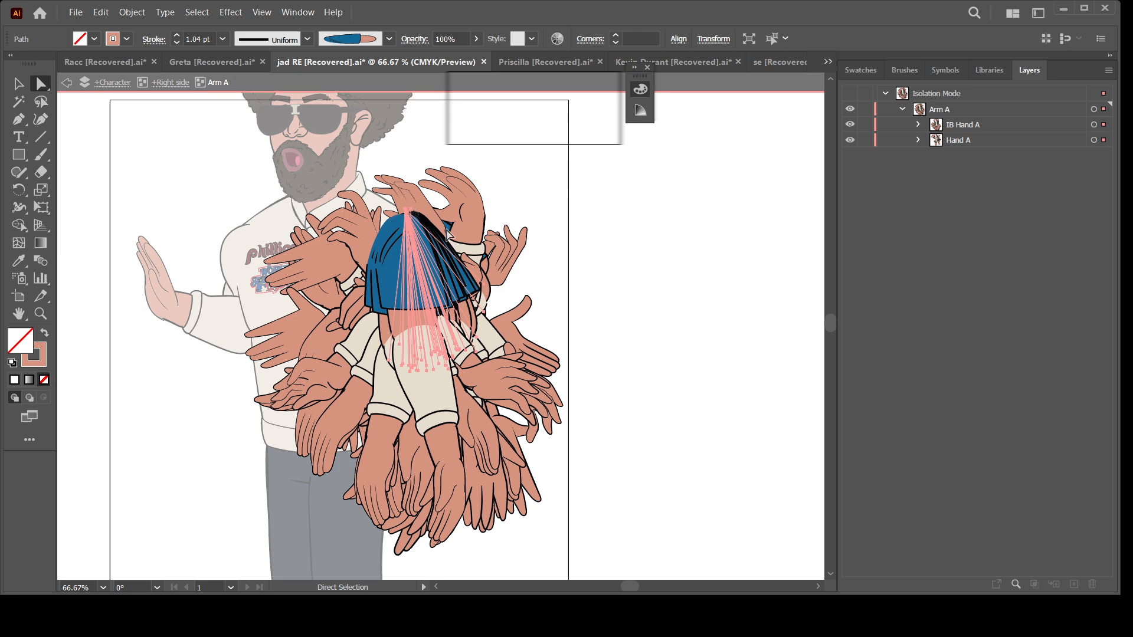
pyautogui.click(670, 253)
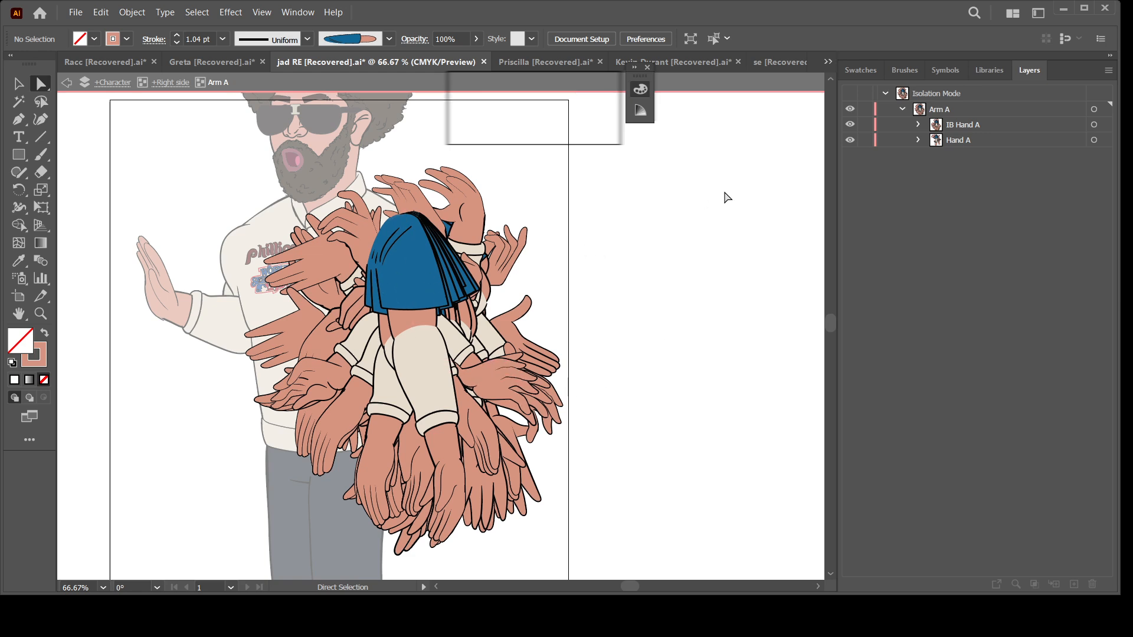
# Step: Select all matching cream forearm paths in Arm A, apply the bare tan-brown forearm art brush to them, and clear the selection
pyautogui.click(430, 379)
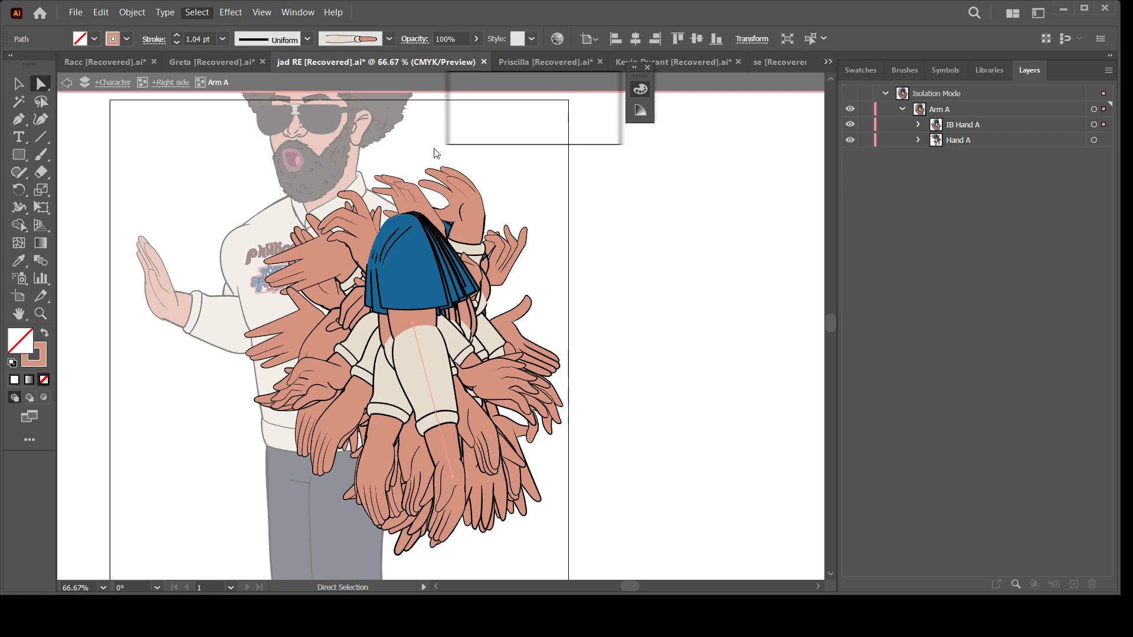
pyautogui.hotkey('ctrl', 'a')
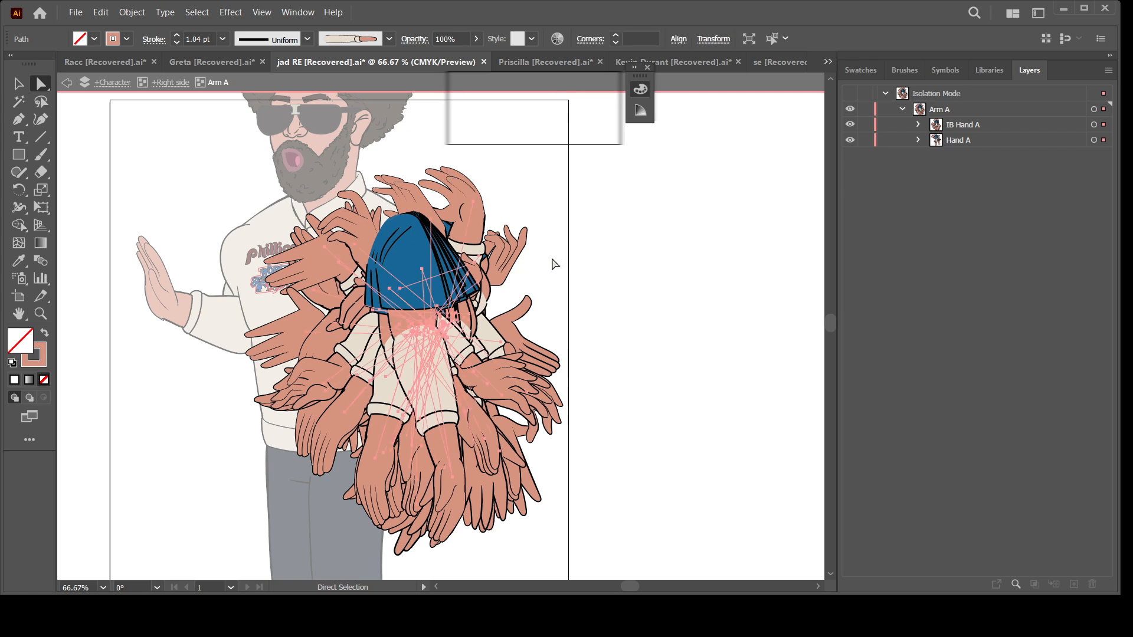
pyautogui.click(388, 38)
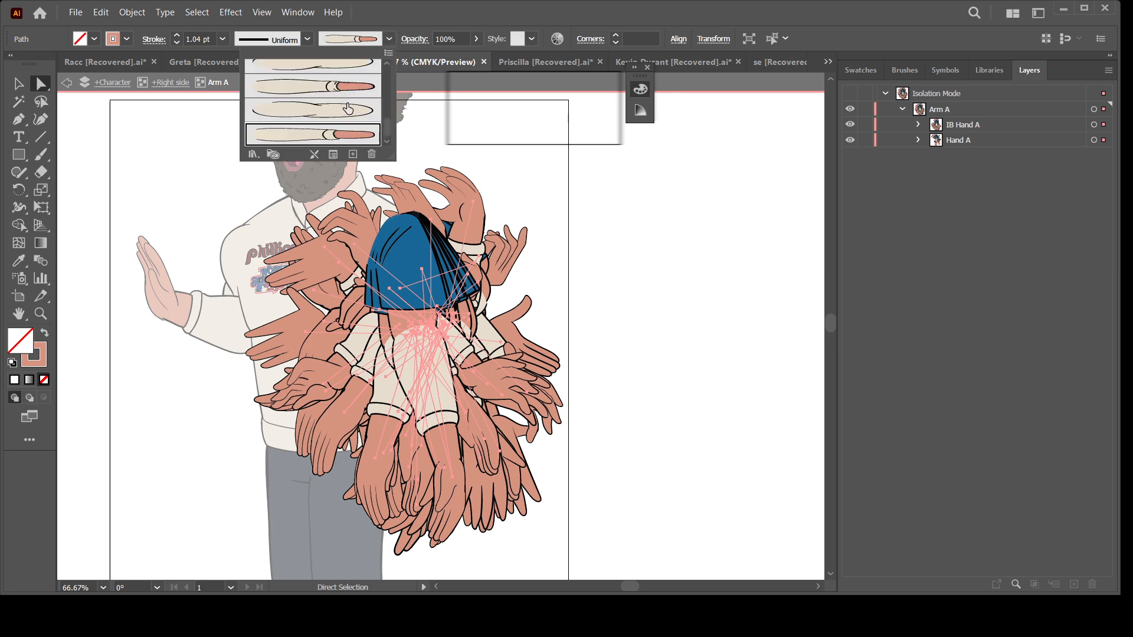
pyautogui.scroll(-3, 342, 133)
pyautogui.scroll(-4, 342, 133)
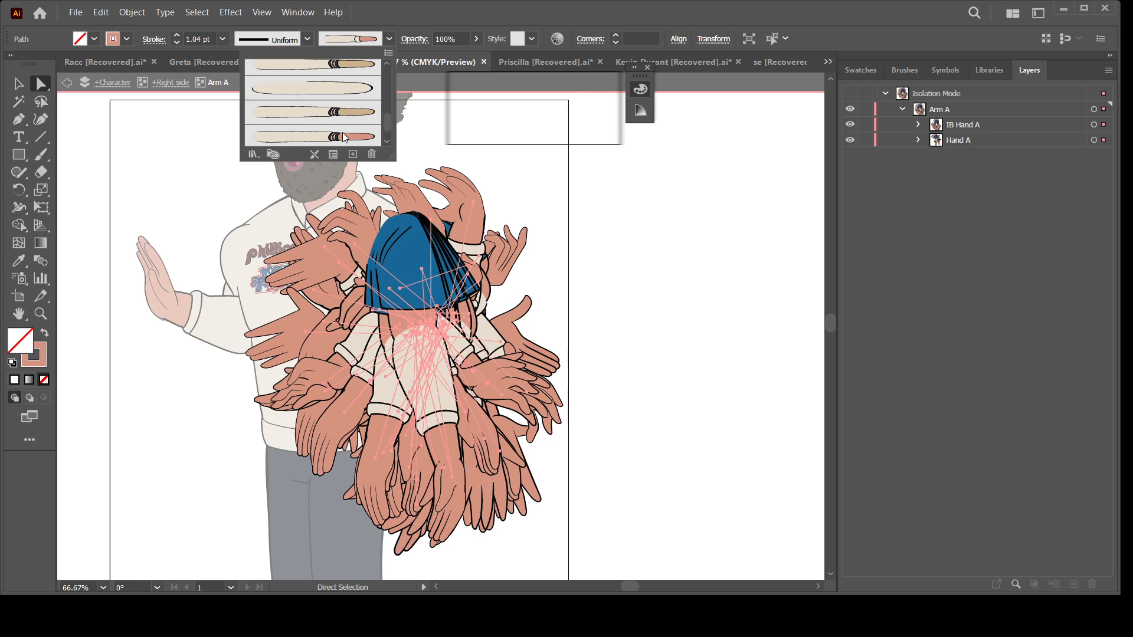
pyautogui.scroll(-3, 344, 136)
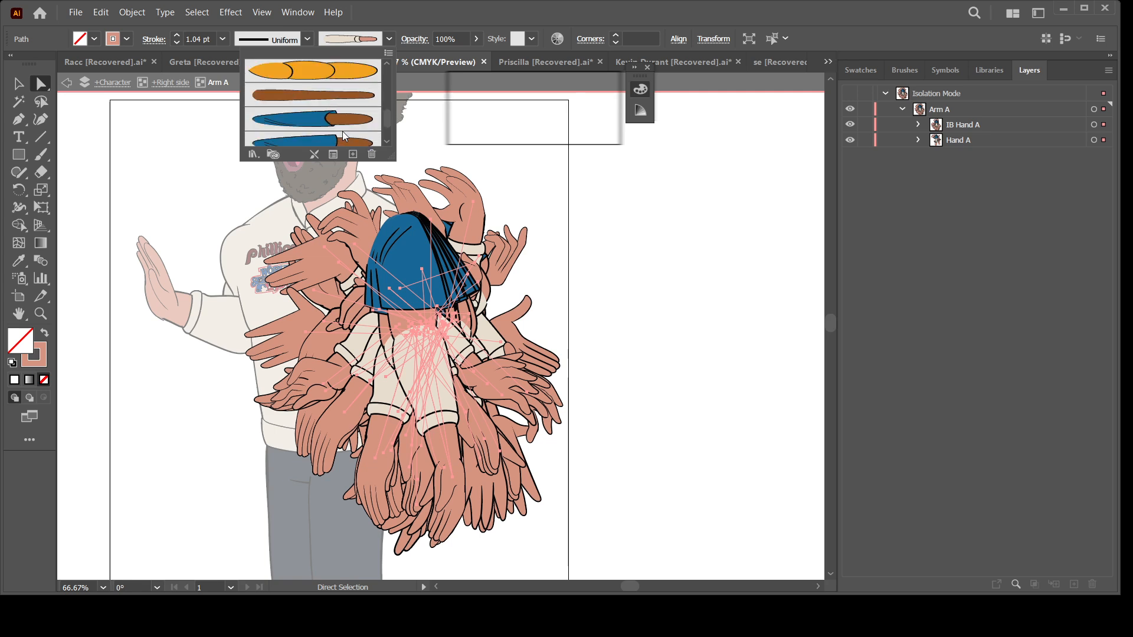
pyautogui.scroll(-3, 343, 136)
pyautogui.scroll(2, 342, 132)
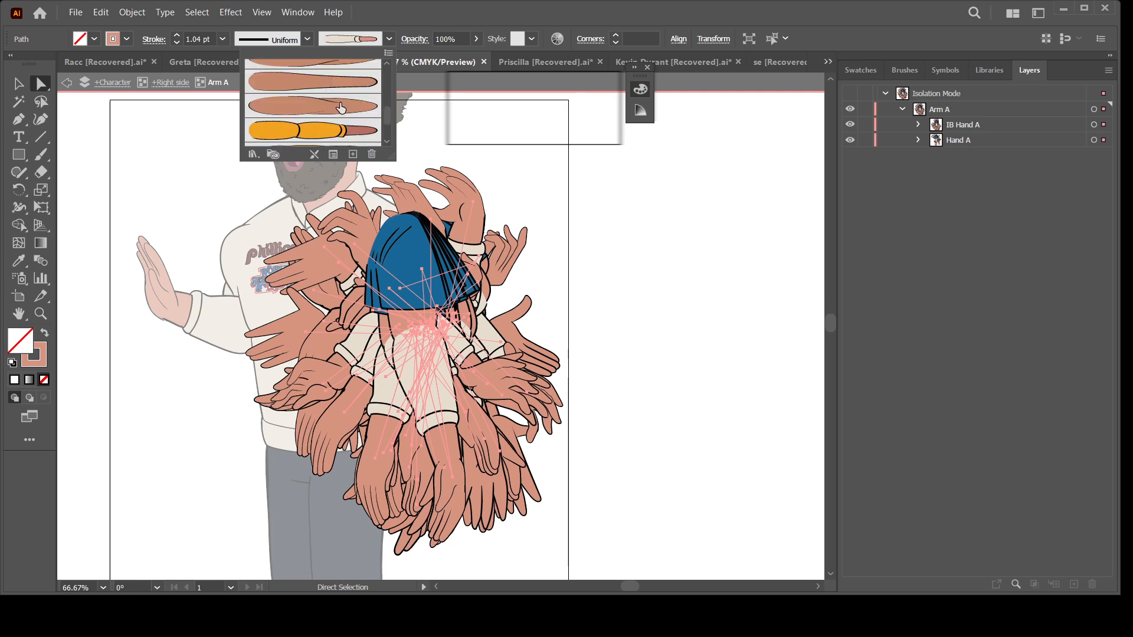
pyautogui.click(331, 82)
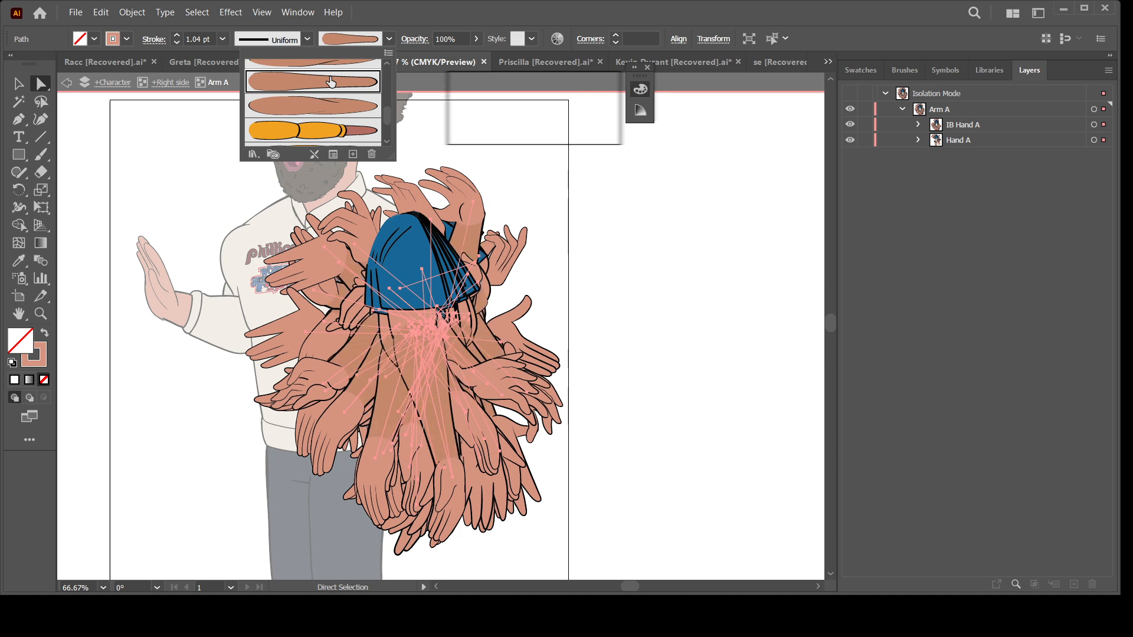
pyautogui.click(607, 236)
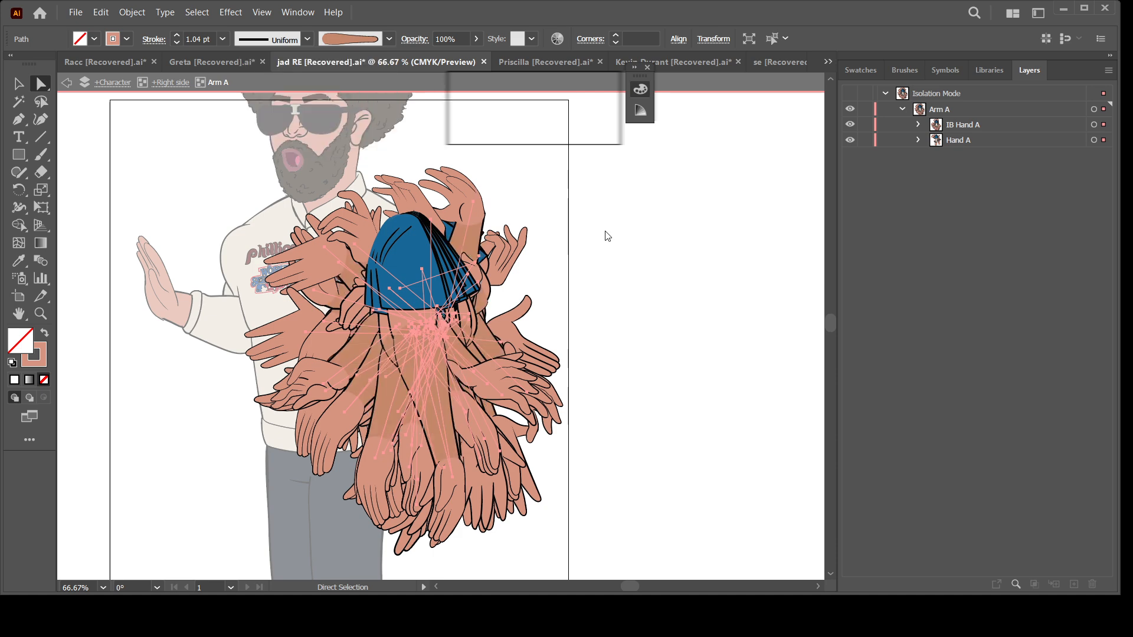
pyautogui.click(630, 259)
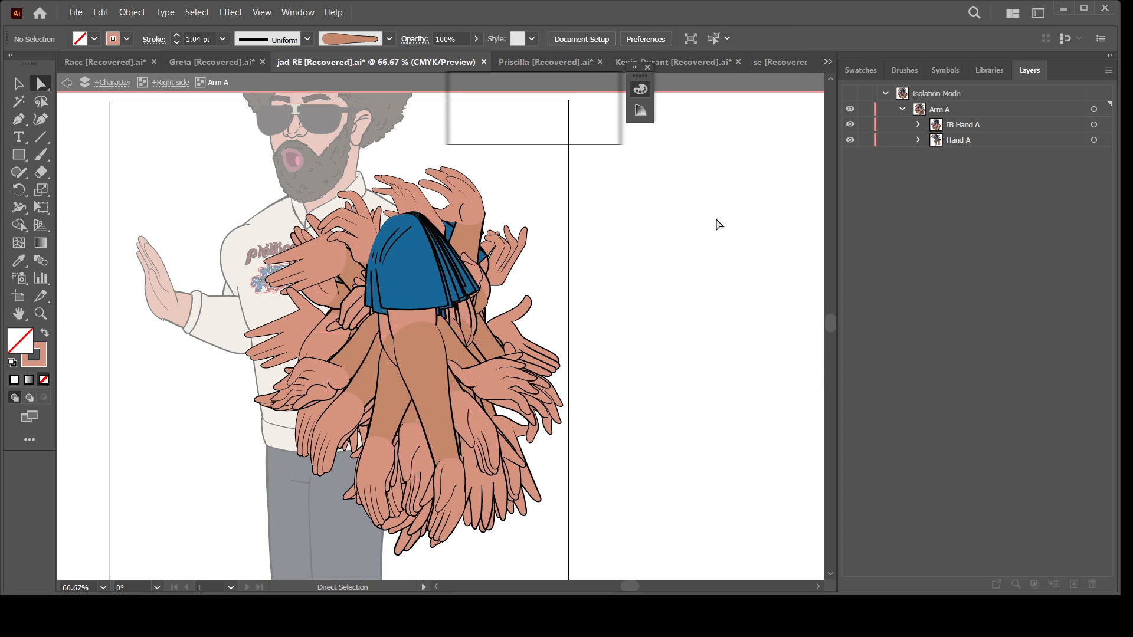
# Step: Hide sublayers #B1 to #19 in IB Hand A and What#4 to Stopup#8 in Hand A, keeping only hand D visible
pyautogui.click(919, 125)
pyautogui.moveTo(849, 155); pyautogui.dragTo(853, 485)
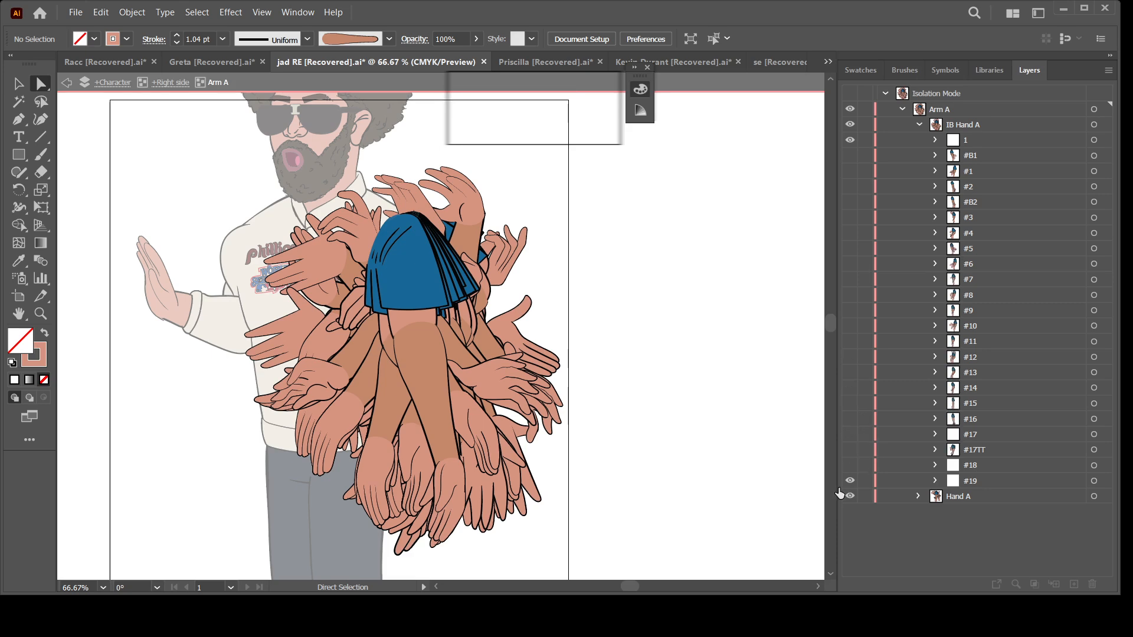
pyautogui.click(918, 125)
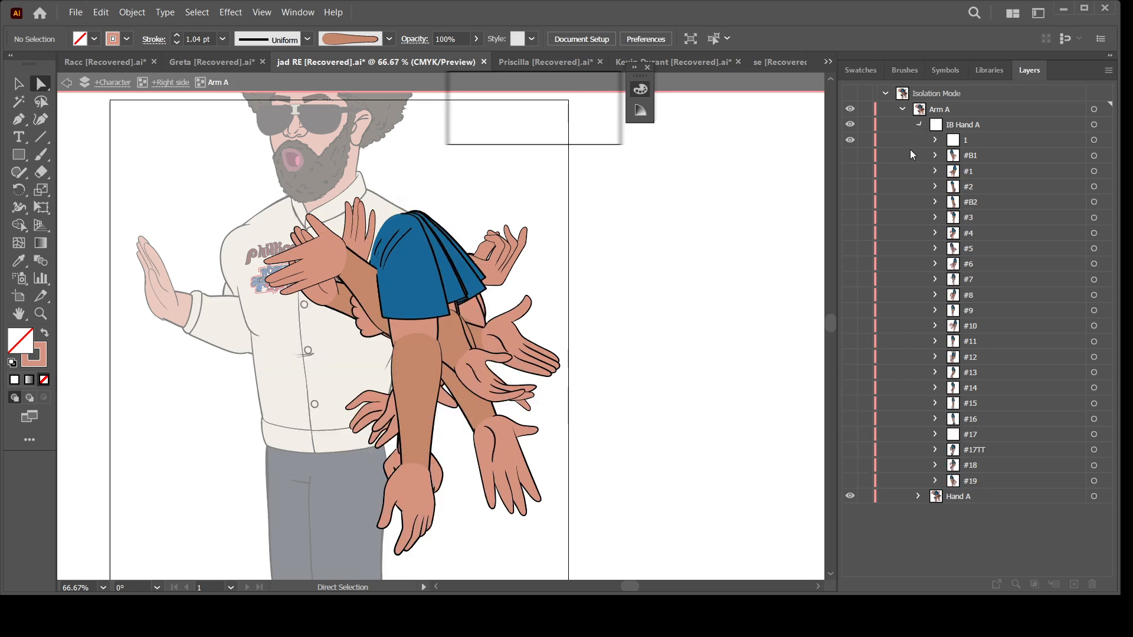
pyautogui.click(918, 140)
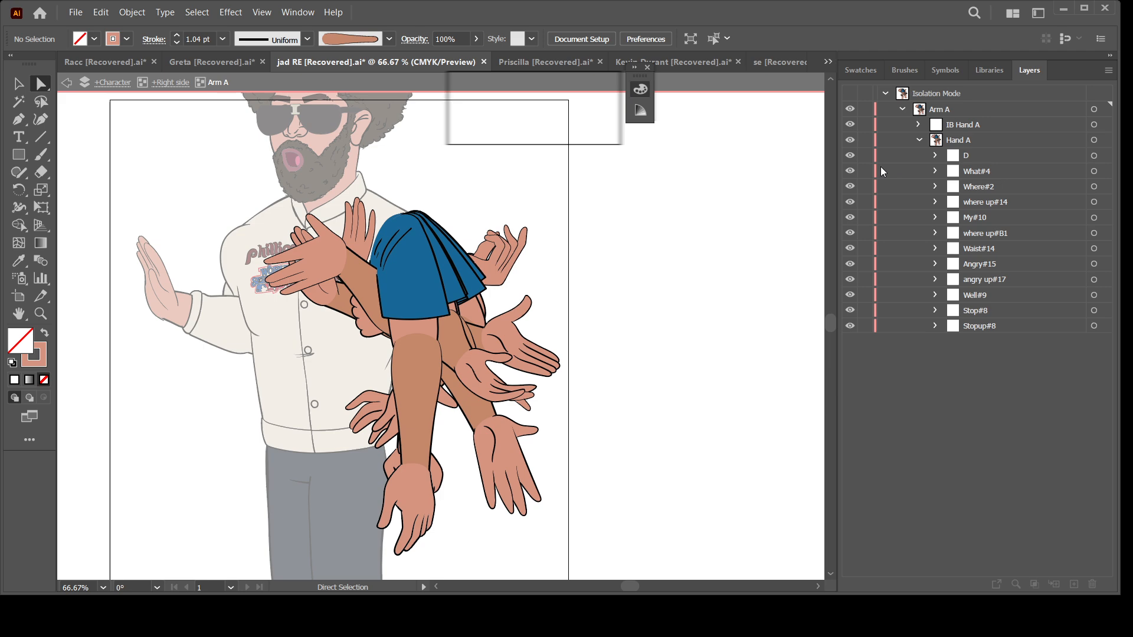
pyautogui.click(850, 171)
pyautogui.moveTo(850, 189); pyautogui.dragTo(856, 392)
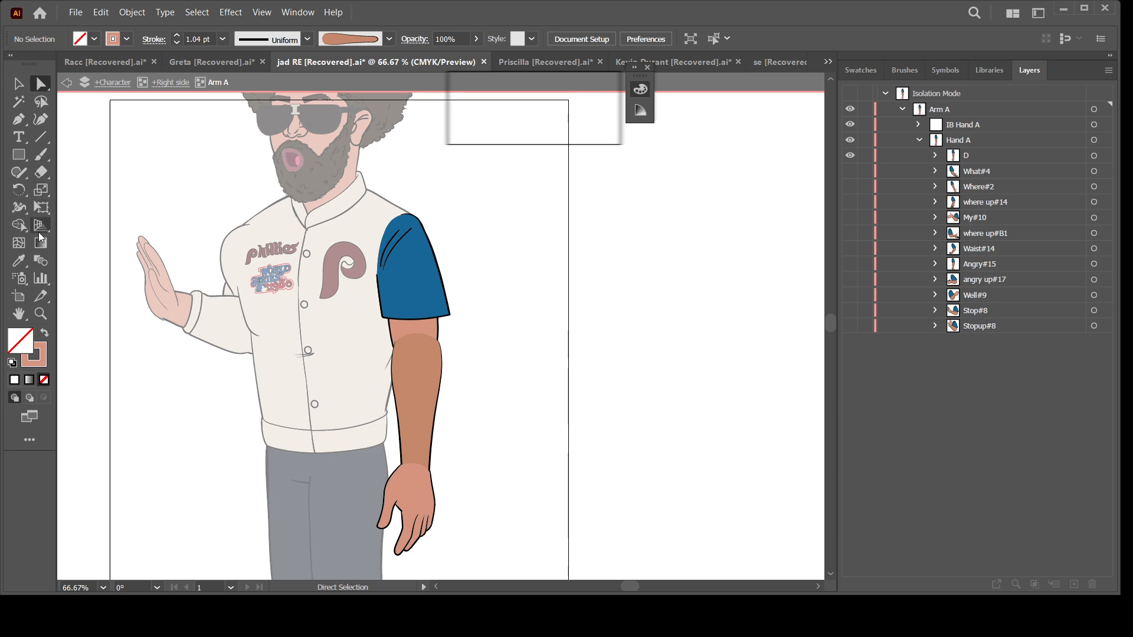
# Step: Sample the pink skin color from the hand and select all artwork in the Arm A sublayer
pyautogui.click(18, 264)
pyautogui.click(417, 483)
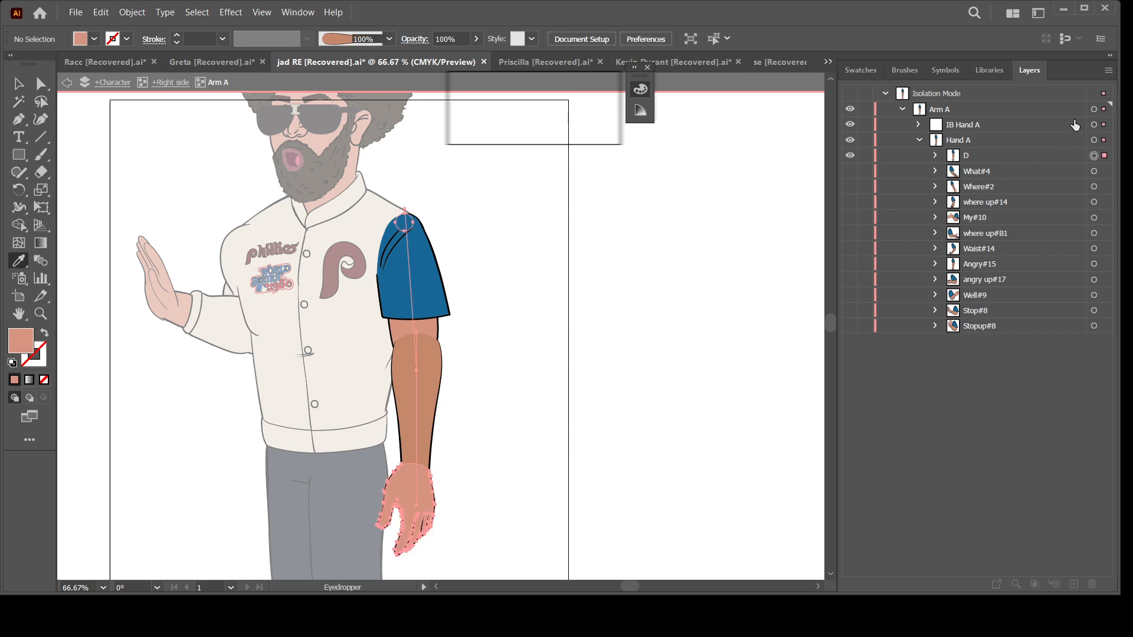
pyautogui.click(1094, 110)
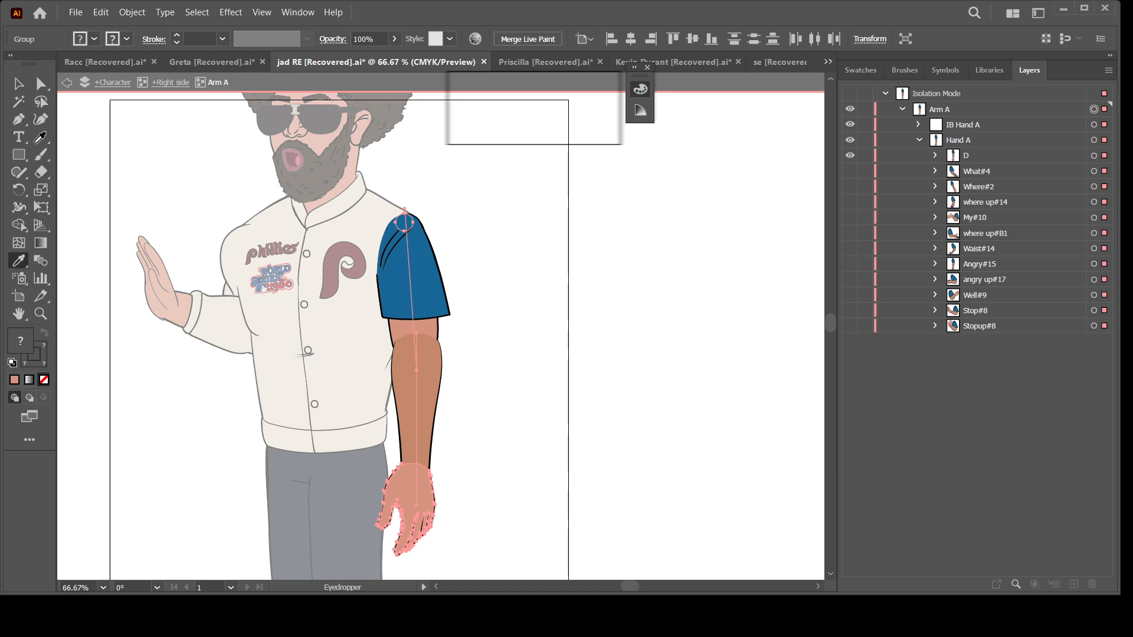
pyautogui.click(19, 83)
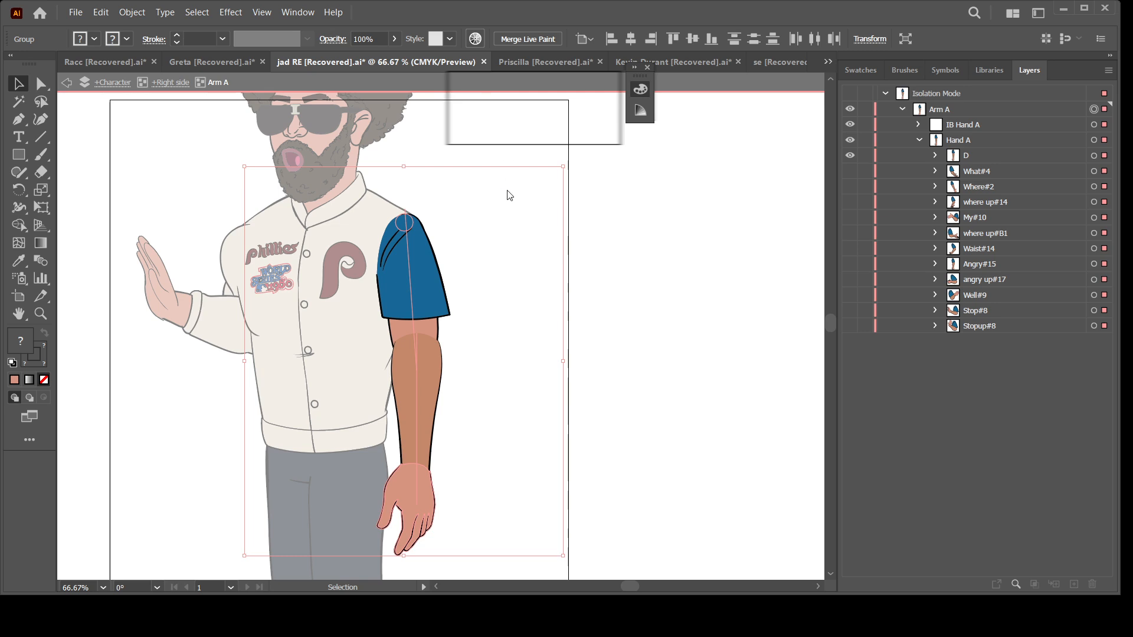
# Step: Recolor the selected artwork so the tan forearm color becomes the hand's pink skin tone, and leave isolation mode
pyautogui.click(517, 258)
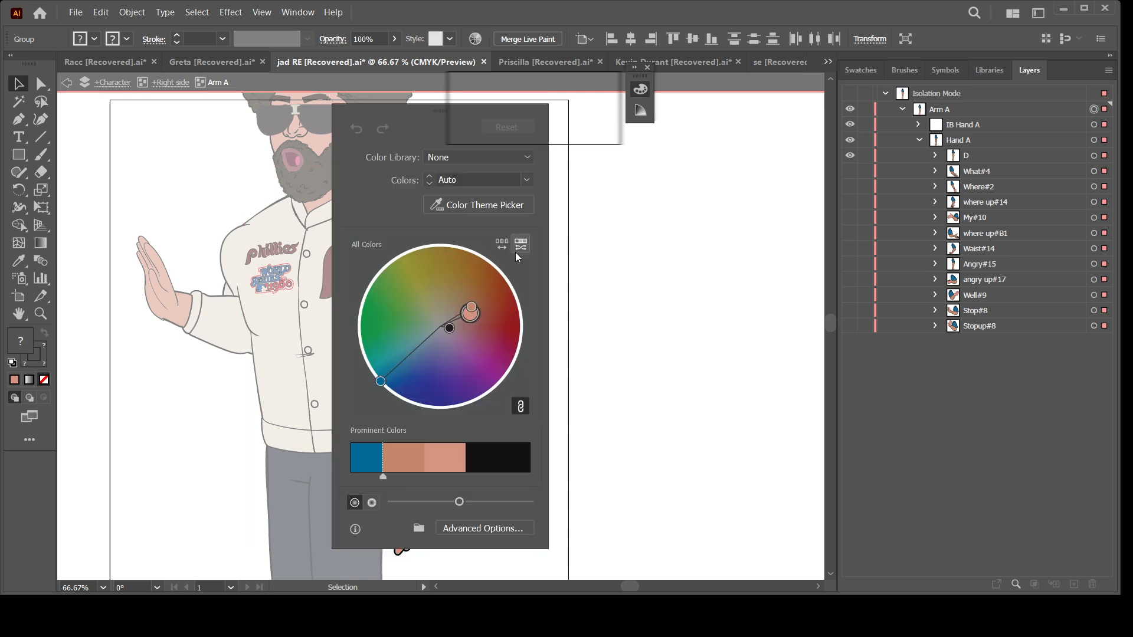
pyautogui.click(483, 529)
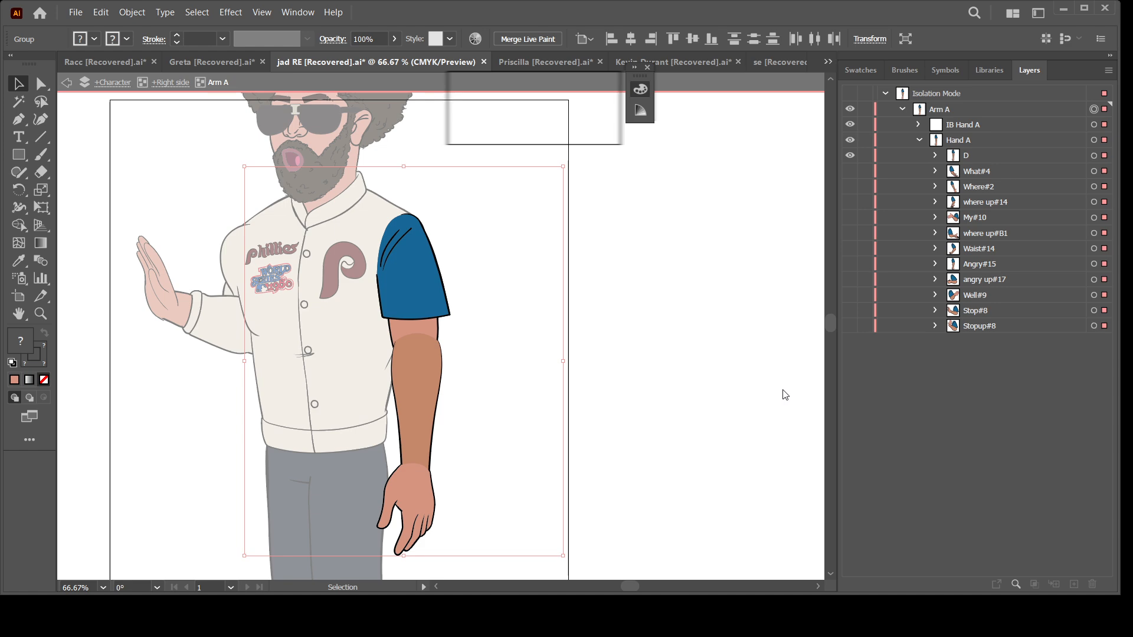
pyautogui.click(817, 216)
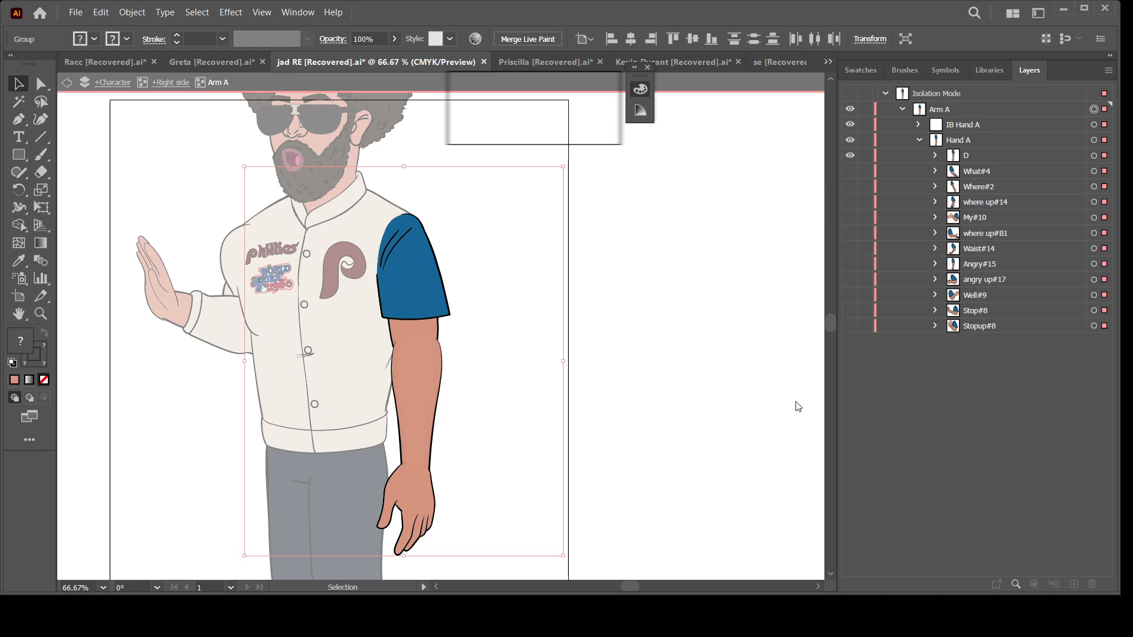
pyautogui.doubleClick(660, 340)
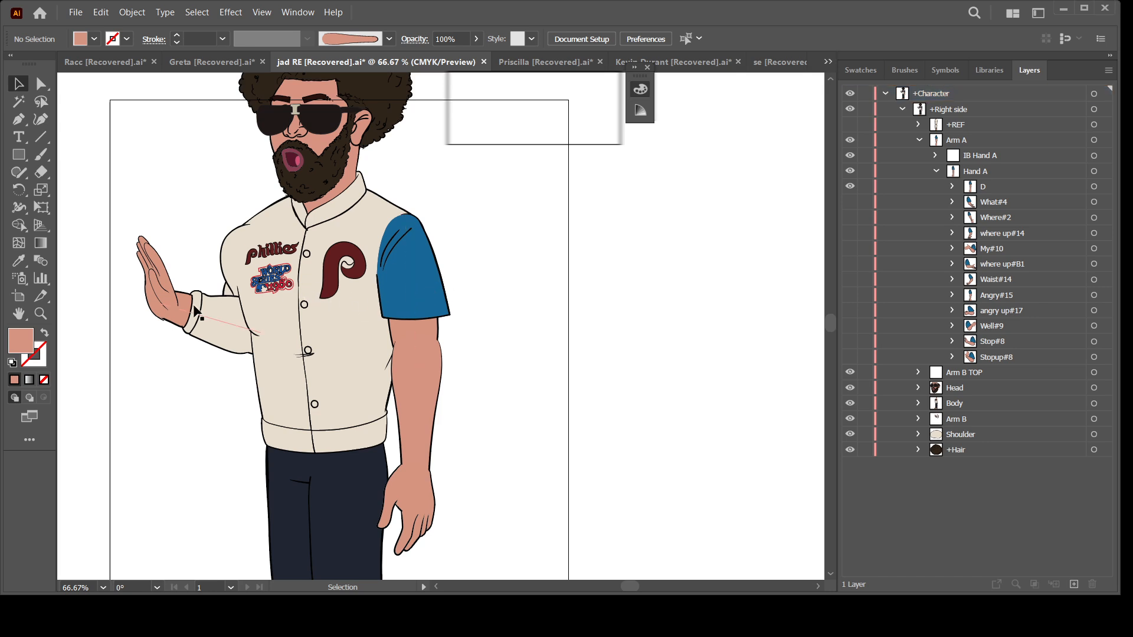
# Step: Magnify the black outline on the jacket beside the raised arm to 6400% to examine its vector edge quality
pyautogui.press('z')
pyautogui.click(236, 324)
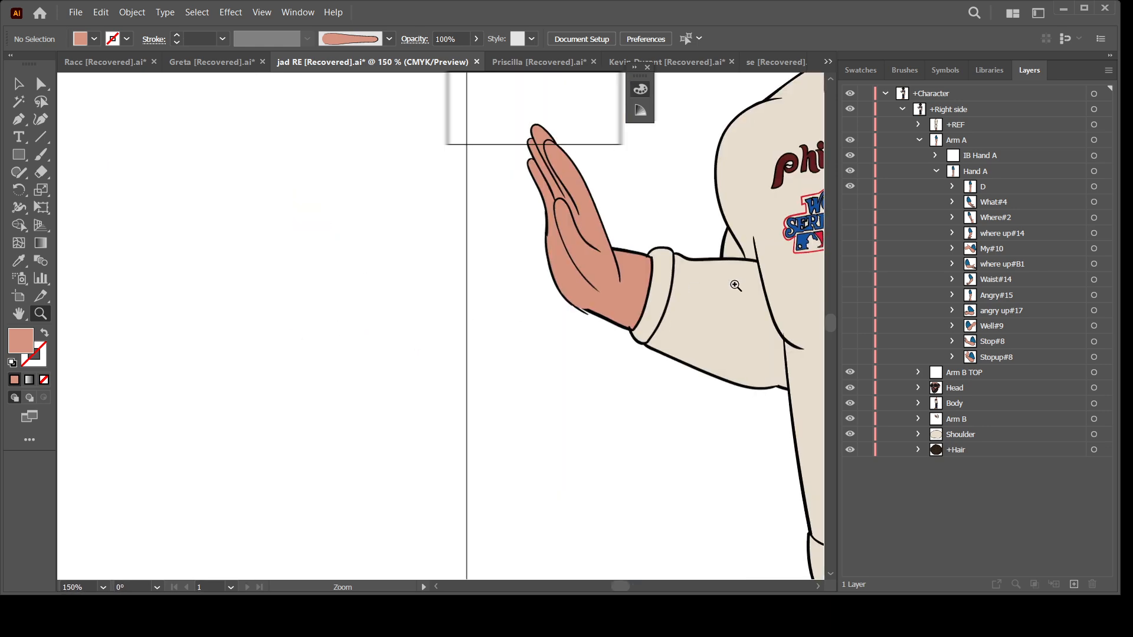
pyautogui.moveTo(741, 286); pyautogui.dragTo(351, 279)
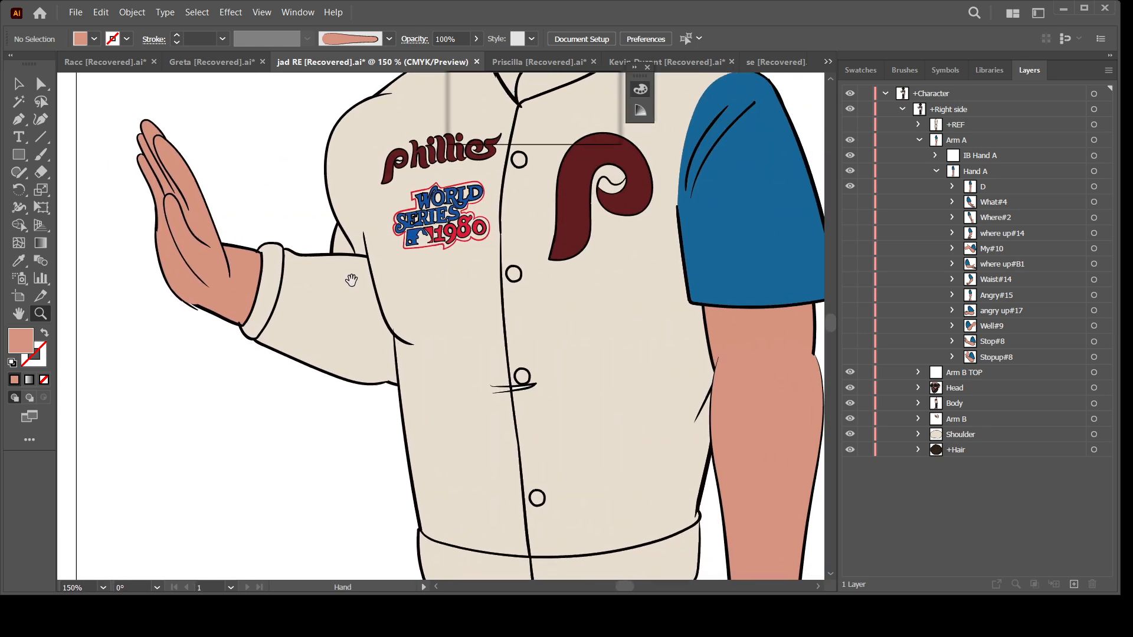
pyautogui.click(397, 317)
pyautogui.click(423, 316)
pyautogui.click(424, 315)
pyautogui.click(424, 316)
pyautogui.click(424, 316)
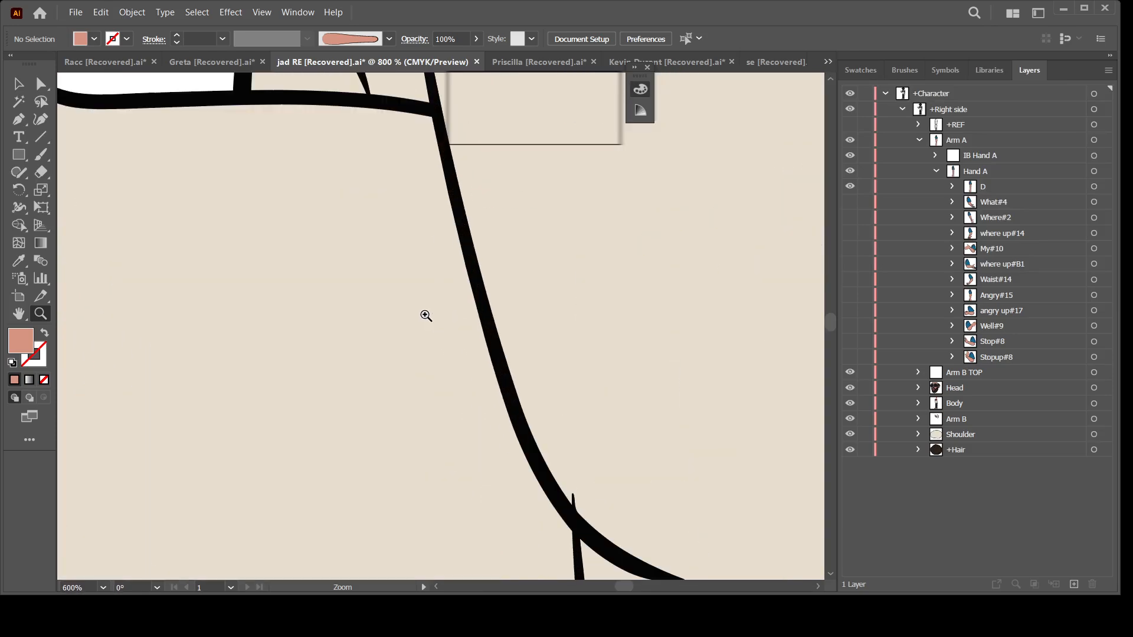
pyautogui.click(425, 316)
pyautogui.click(512, 299)
pyautogui.click(512, 299)
pyautogui.click(513, 298)
pyautogui.click(235, 324)
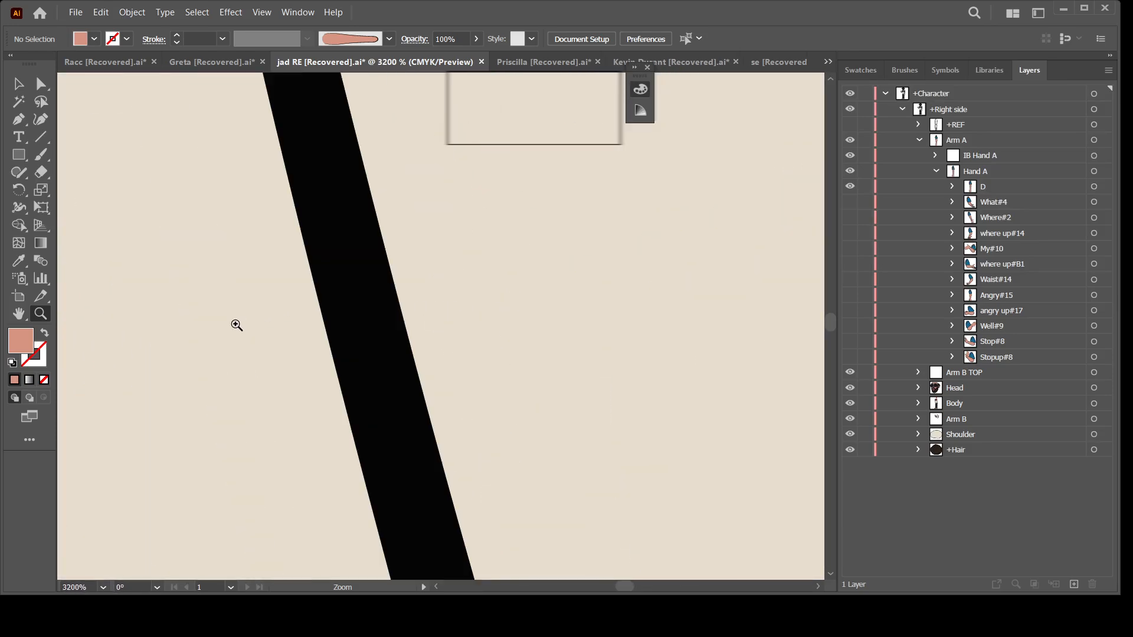
pyautogui.click(364, 258)
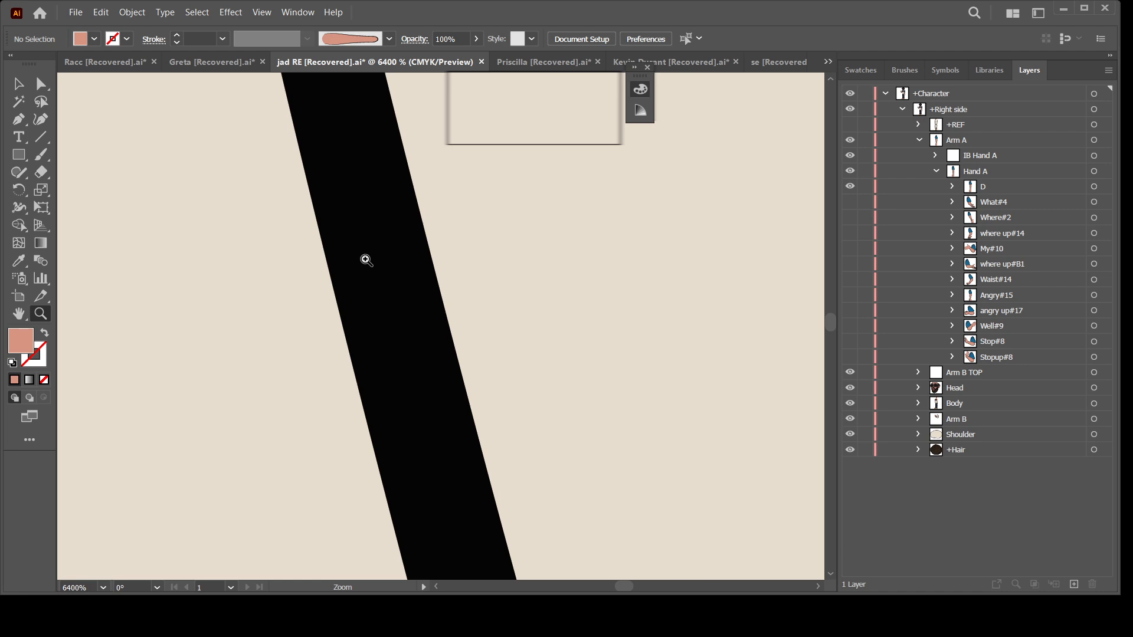
# Step: Return the view from the magnified outline to the character's whole torso at 150%
pyautogui.keyDown('alt'); pyautogui.click(439, 312); pyautogui.keyUp('alt')
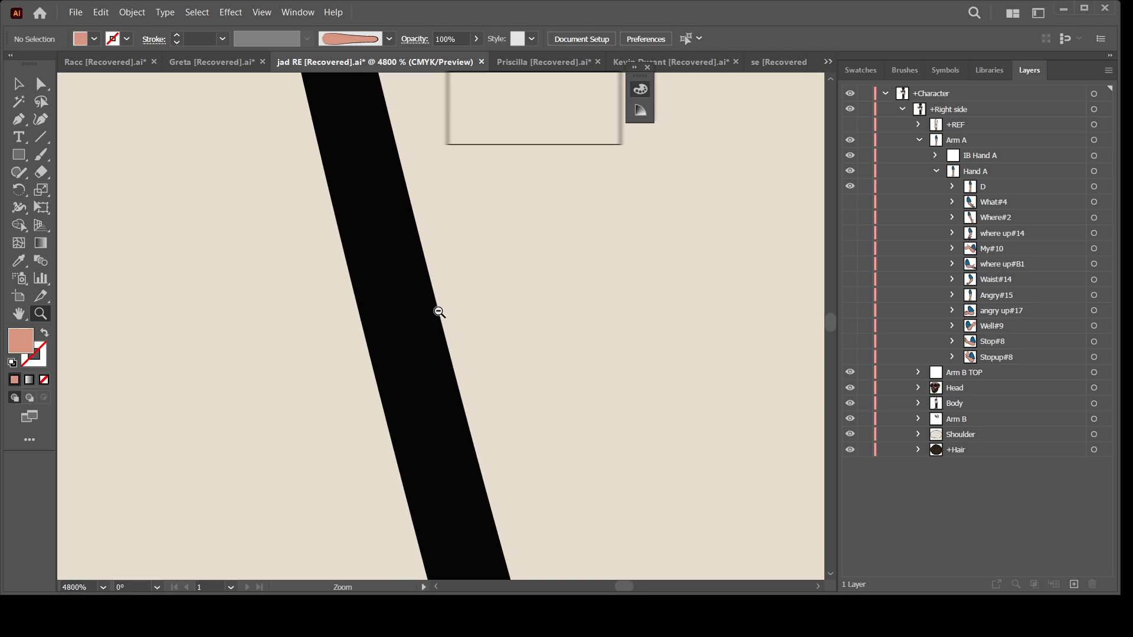
pyautogui.keyDown('alt'); pyautogui.click(438, 312); pyautogui.keyUp('alt')
pyautogui.keyDown('alt'); pyautogui.click(439, 312); pyautogui.keyUp('alt')
pyautogui.keyDown('alt'); pyautogui.click(439, 311); pyautogui.keyUp('alt')
pyautogui.keyDown('alt'); pyautogui.click(438, 311); pyautogui.keyUp('alt')
pyautogui.keyDown('alt'); pyautogui.click(439, 312); pyautogui.keyUp('alt')
pyautogui.keyDown('alt'); pyautogui.click(438, 311); pyautogui.keyUp('alt')
pyautogui.keyDown('alt'); pyautogui.click(439, 311); pyautogui.keyUp('alt')
pyautogui.keyDown('alt'); pyautogui.click(439, 311); pyautogui.keyUp('alt')
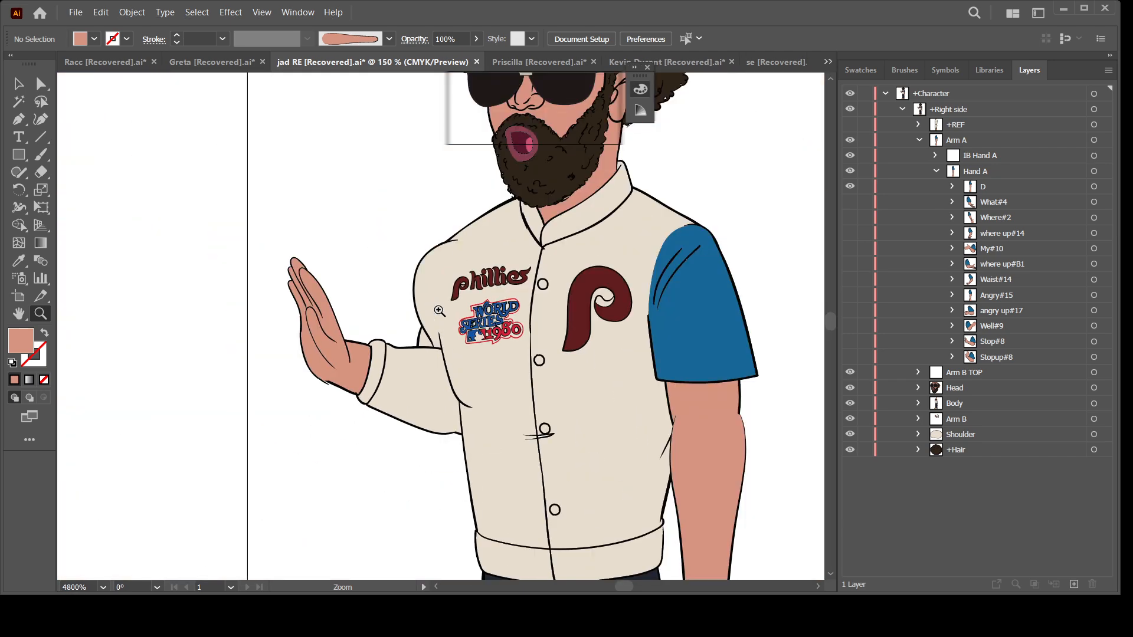
pyautogui.moveTo(626, 319); pyautogui.dragTo(481, 313)
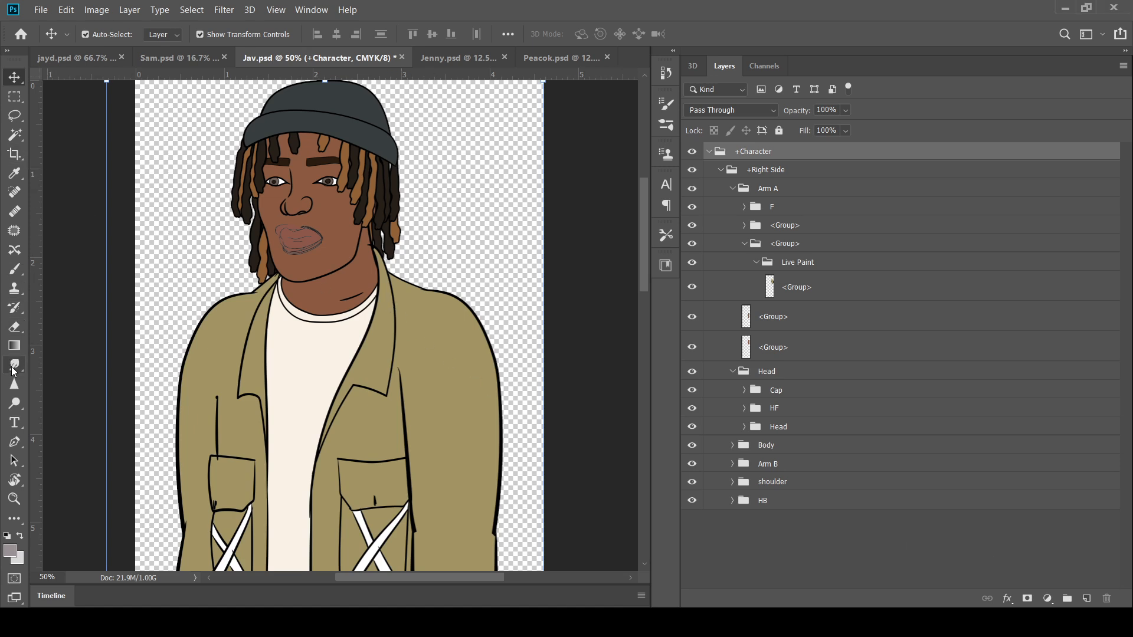
# Step: Switch to Jav.psd in Photoshop and magnify the jacket's collar outline to 3200% to examine its pixel edges
pyautogui.click(14, 498)
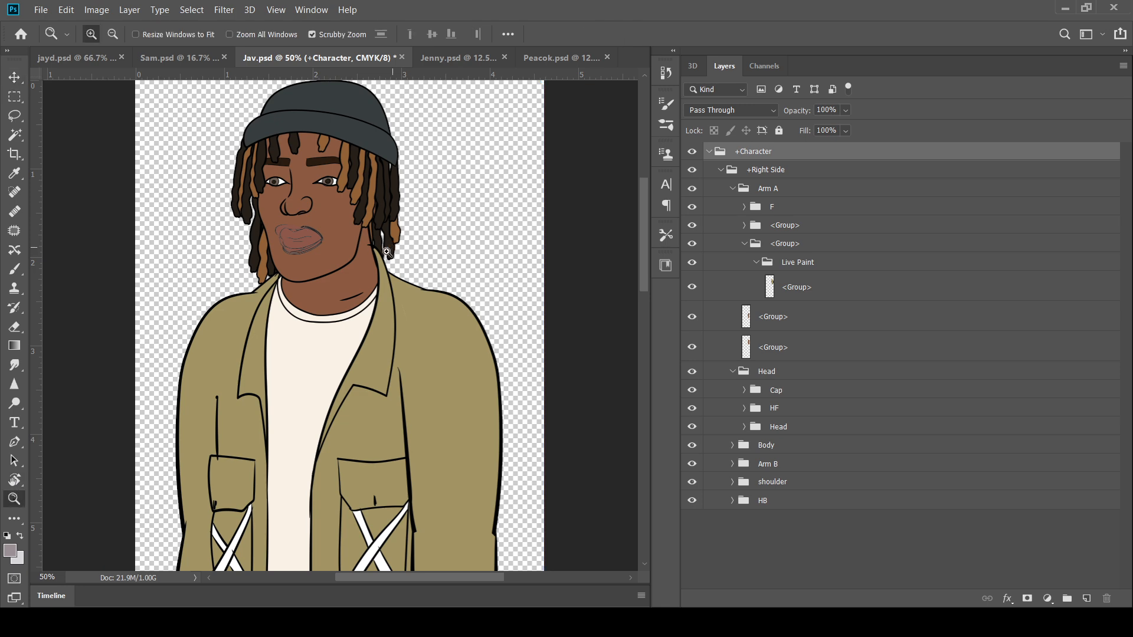
pyautogui.click(390, 250)
pyautogui.click(401, 294)
pyautogui.click(413, 295)
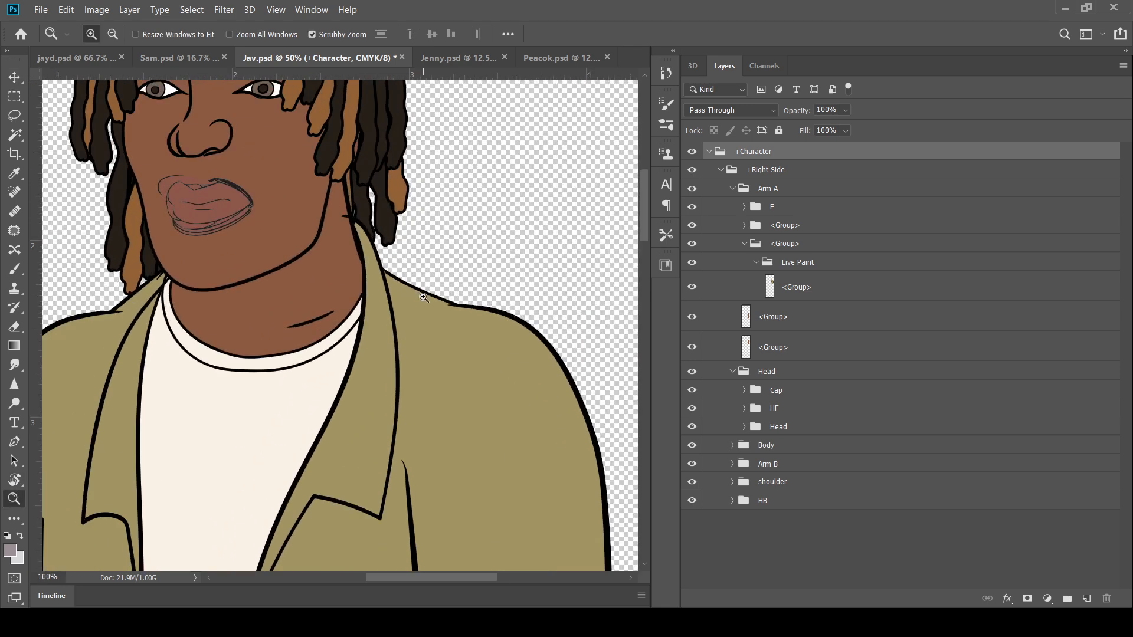
pyautogui.click(426, 297)
pyautogui.click(426, 297)
pyautogui.click(416, 284)
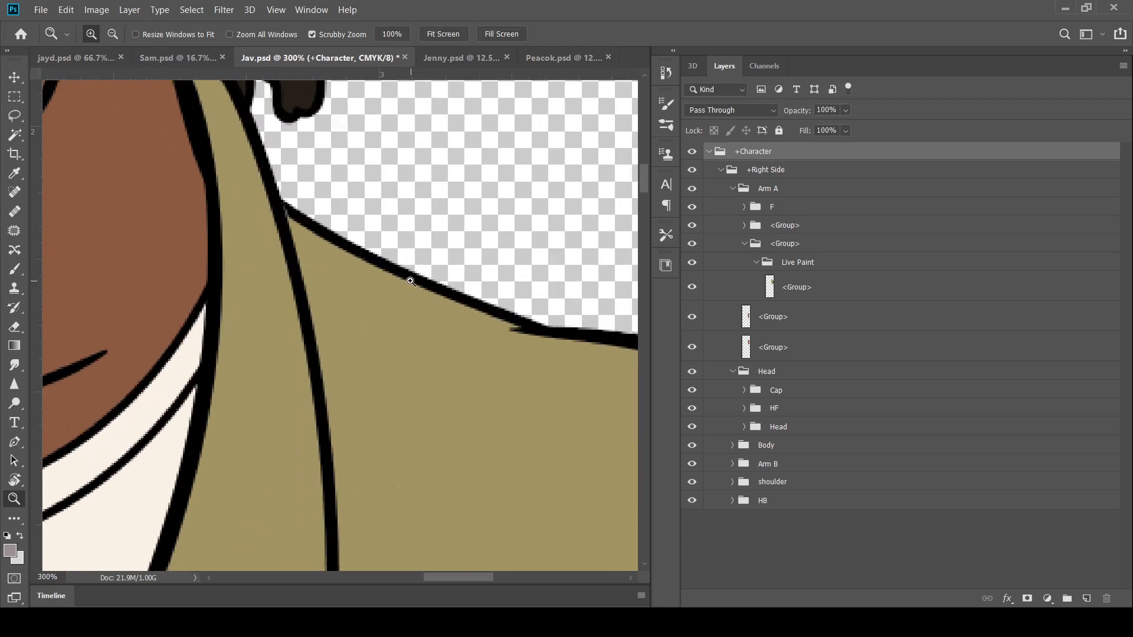
pyautogui.click(336, 246)
pyautogui.click(255, 247)
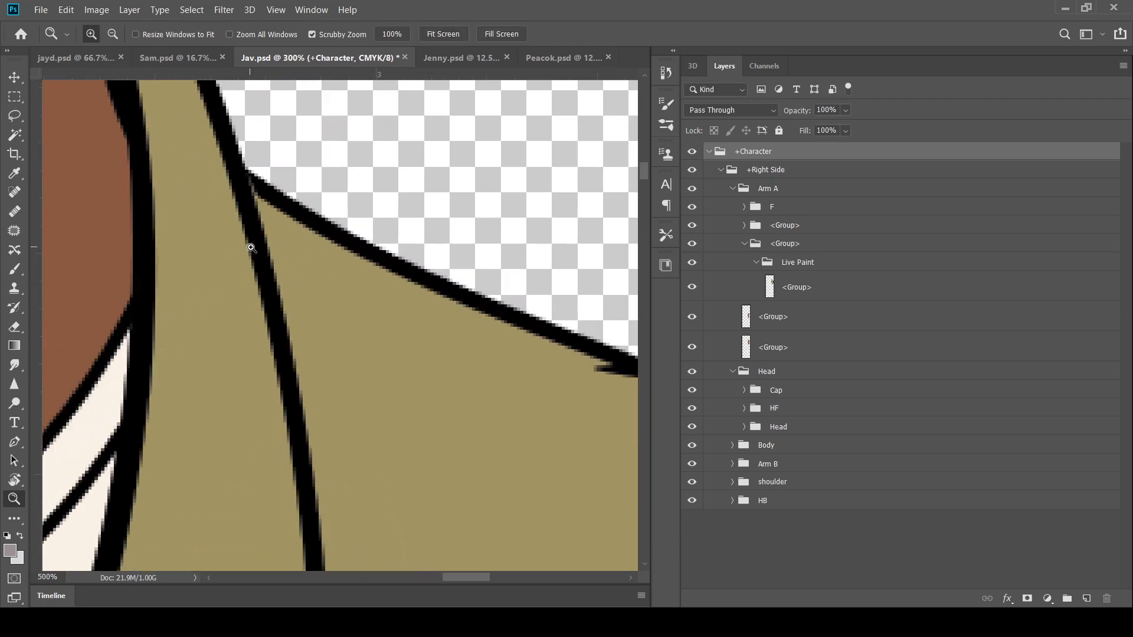
pyautogui.click(255, 246)
pyautogui.click(254, 246)
pyautogui.click(253, 246)
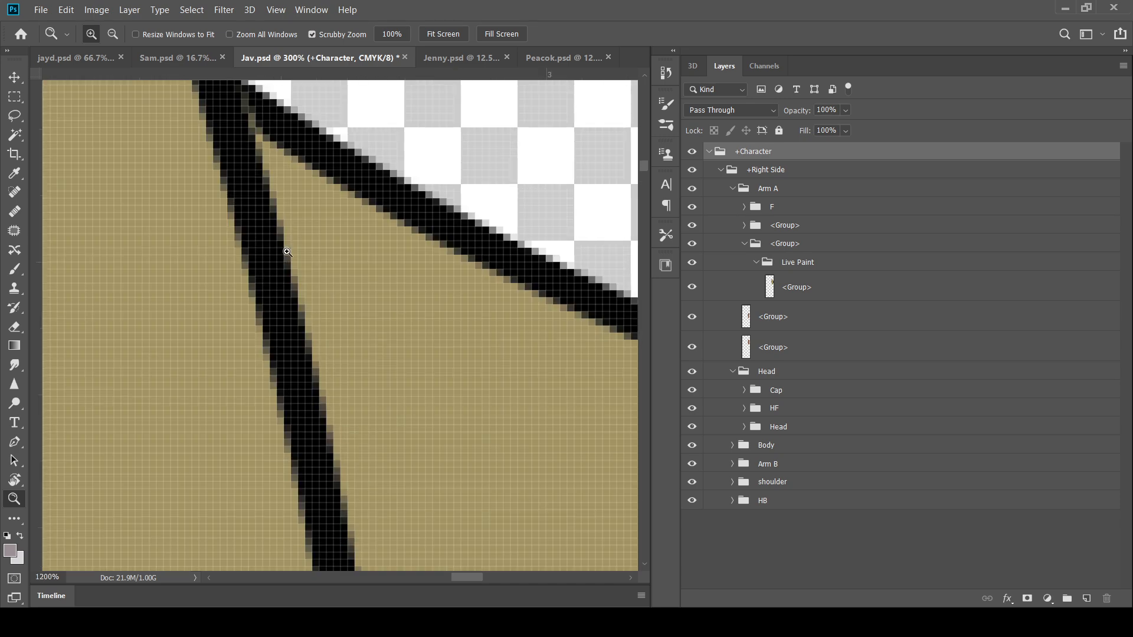
pyautogui.click(263, 247)
pyautogui.click(264, 246)
pyautogui.click(264, 246)
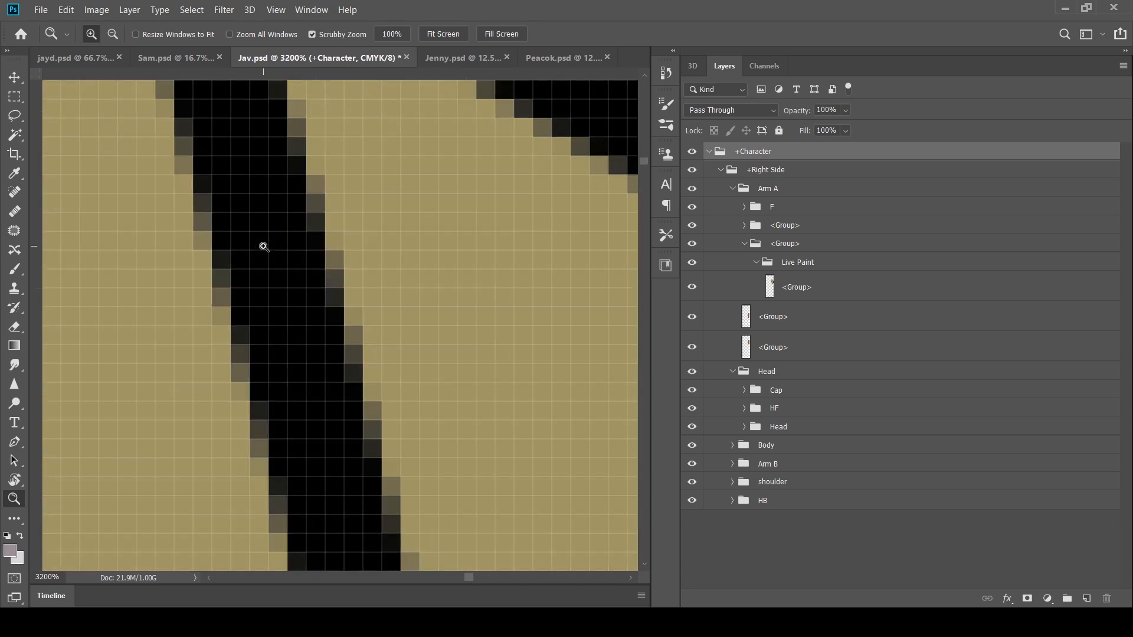
pyautogui.press('alt')
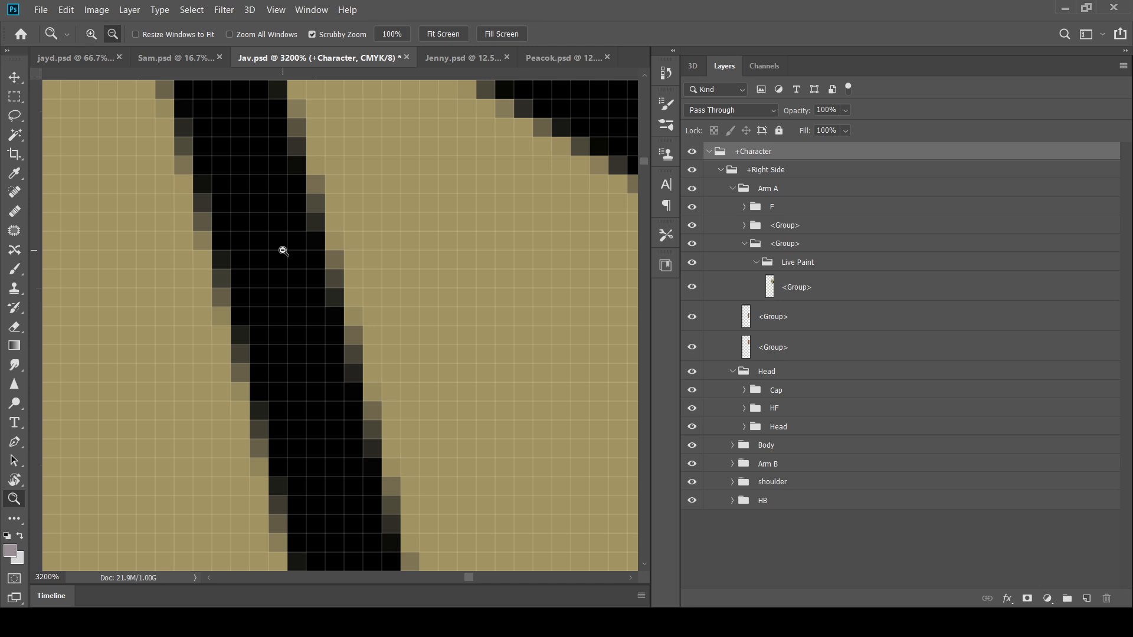
# Step: Return the view from the magnified collar outline to the character's neck and shoulder at 100%
pyautogui.keyDown('alt'); pyautogui.click(282, 251); pyautogui.keyUp('alt')
pyautogui.keyDown('alt'); pyautogui.click(283, 251); pyautogui.keyUp('alt')
pyautogui.keyDown('alt'); pyautogui.click(283, 251); pyautogui.keyUp('alt')
pyautogui.keyDown('alt'); pyautogui.click(282, 251); pyautogui.keyUp('alt')
pyautogui.keyDown('alt'); pyautogui.click(282, 251); pyautogui.keyUp('alt')
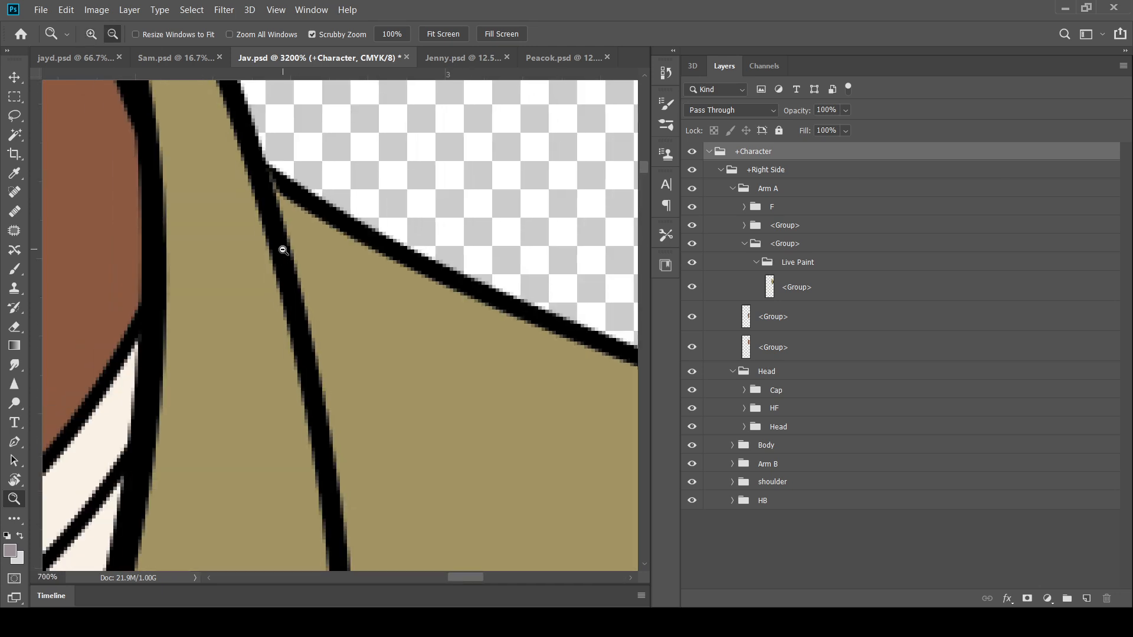
pyautogui.keyDown('alt'); pyautogui.click(283, 251); pyautogui.keyUp('alt')
pyautogui.keyDown('alt'); pyautogui.click(180, 303); pyautogui.keyUp('alt')
pyautogui.keyDown('alt'); pyautogui.click(180, 303); pyautogui.keyUp('alt')
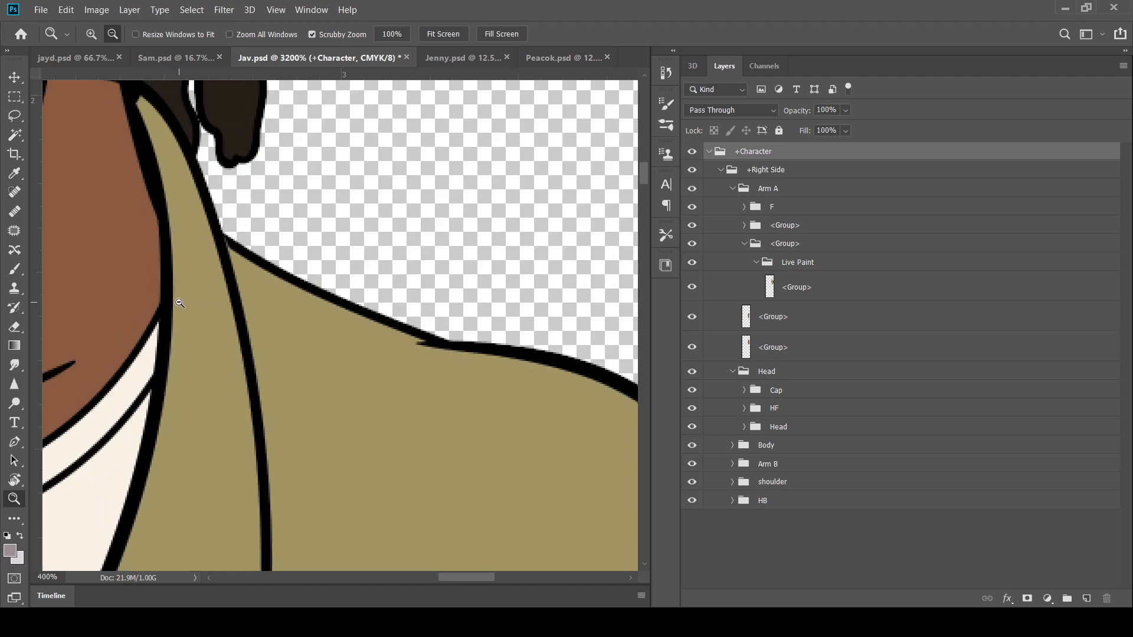
pyautogui.keyDown('alt'); pyautogui.click(180, 302); pyautogui.keyUp('alt')
pyautogui.keyDown('alt'); pyautogui.click(176, 290); pyautogui.keyUp('alt')
pyautogui.keyDown('alt'); pyautogui.click(155, 221); pyautogui.keyUp('alt')
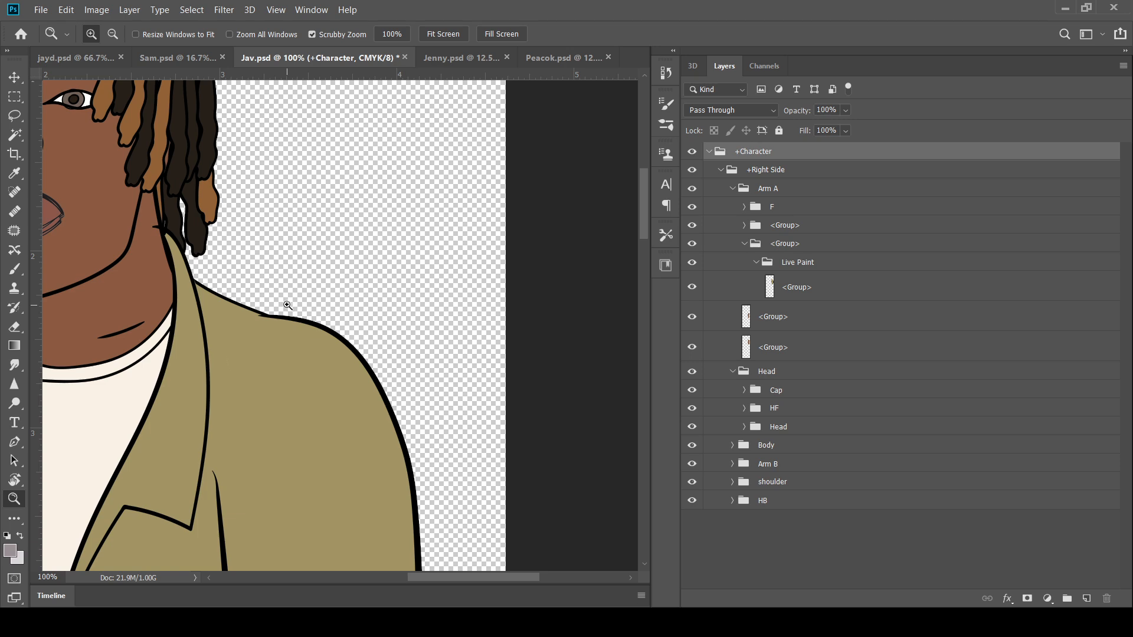
# Step: Examine the line work of the nose and lips at 300%, and return to the head and jacket at 66.67%
pyautogui.click(287, 304)
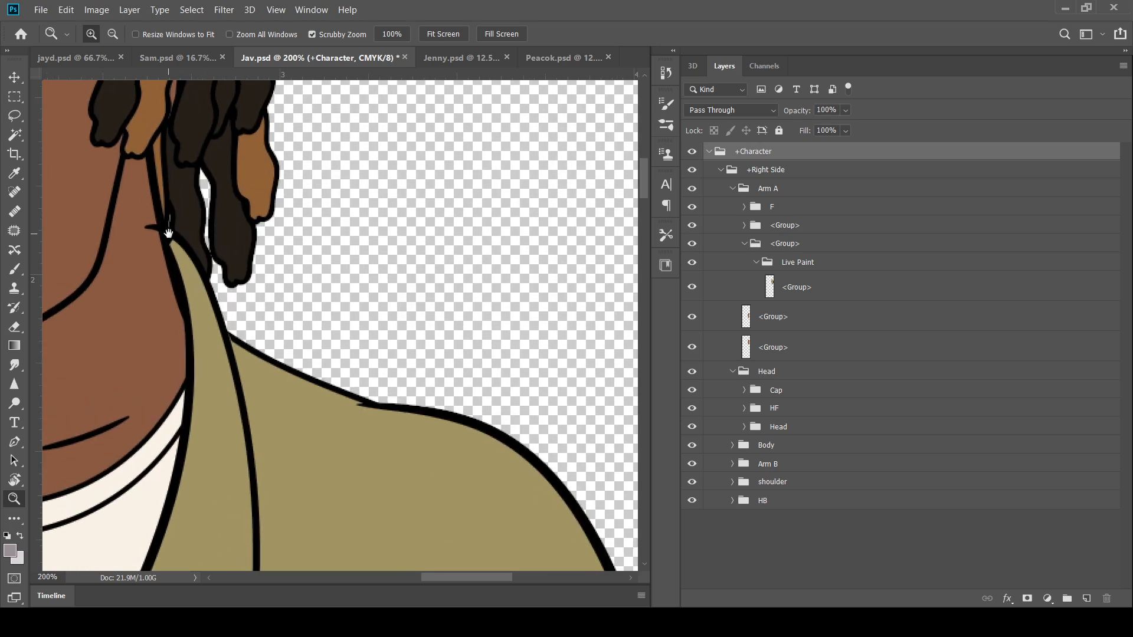
pyautogui.moveTo(355, 328); pyautogui.dragTo(531, 437)
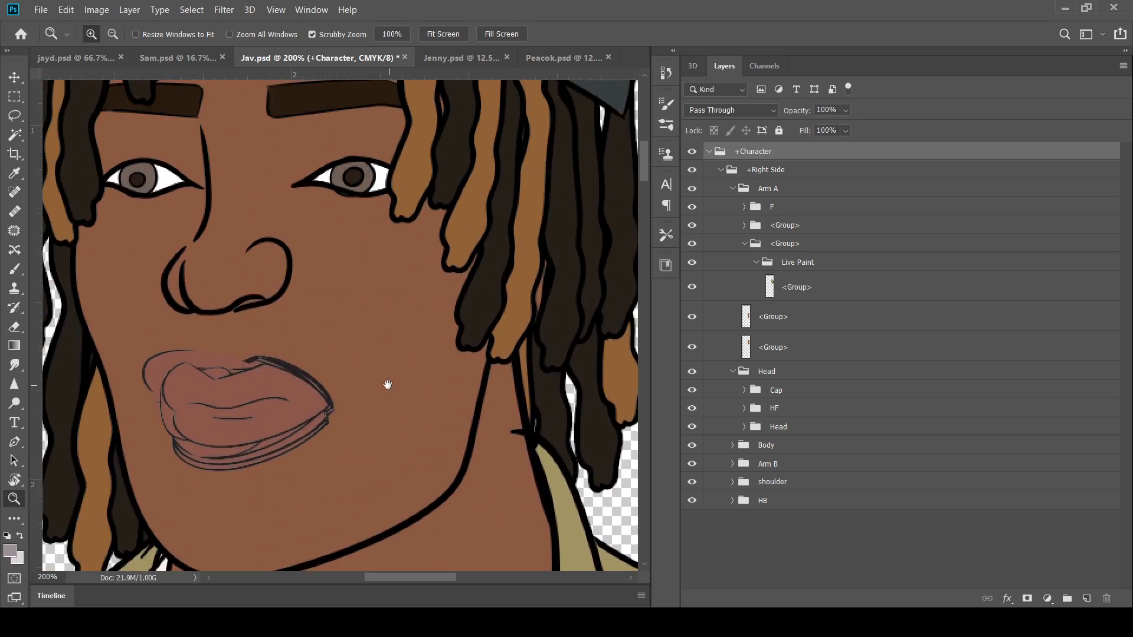
pyautogui.moveTo(388, 384); pyautogui.dragTo(417, 336)
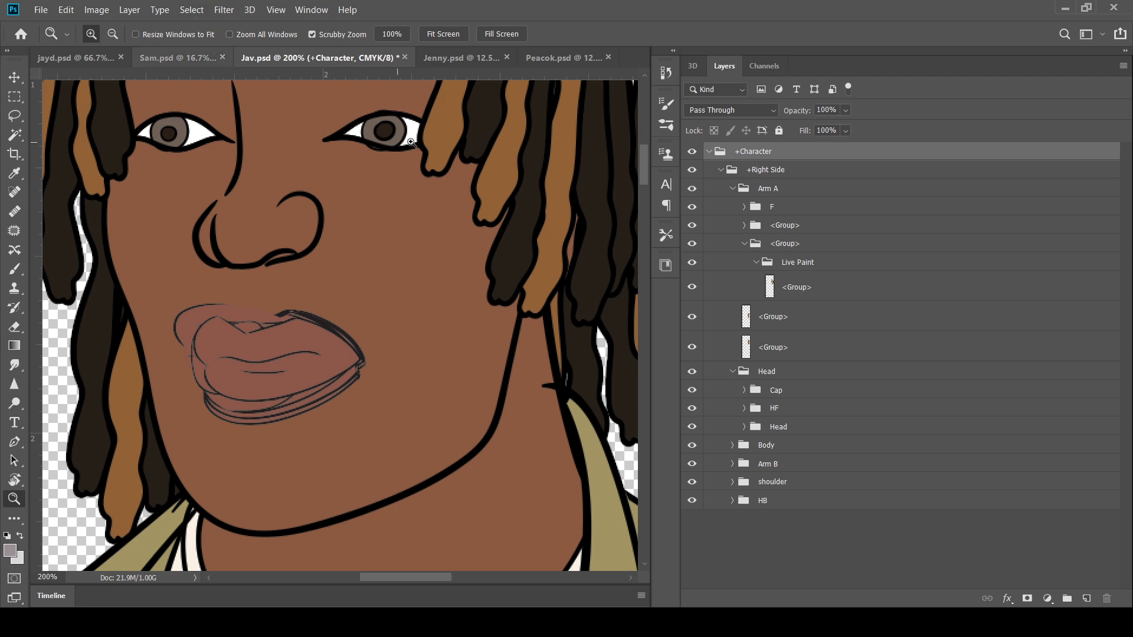
pyautogui.click(242, 158)
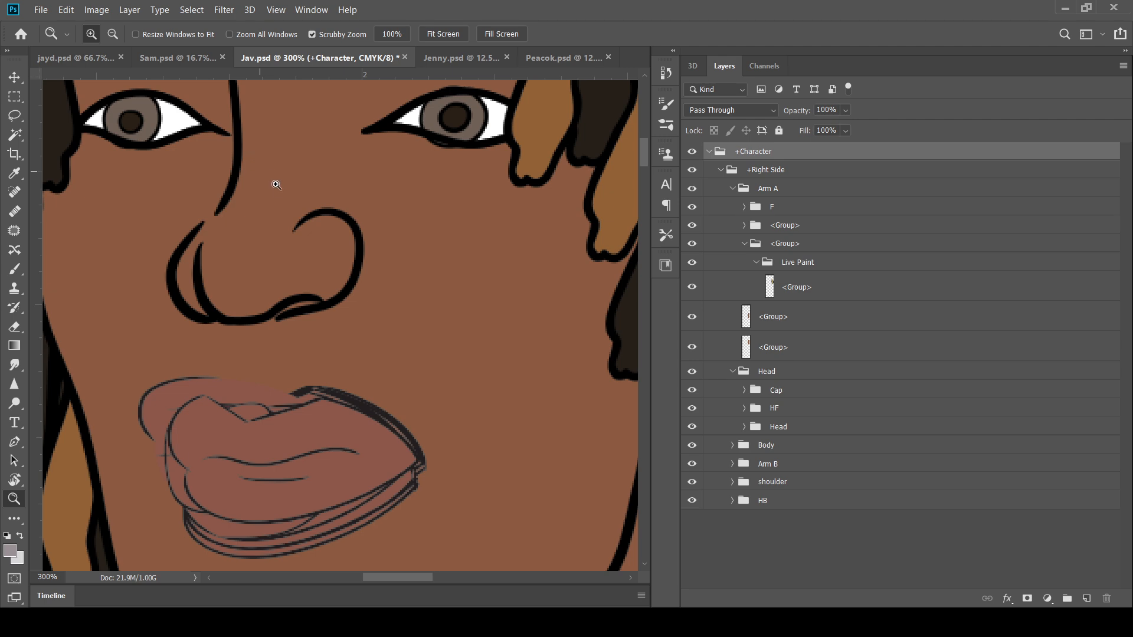
pyautogui.keyDown('alt'); pyautogui.click(278, 264); pyautogui.keyUp('alt')
pyautogui.keyDown('alt'); pyautogui.click(278, 264); pyautogui.keyUp('alt')
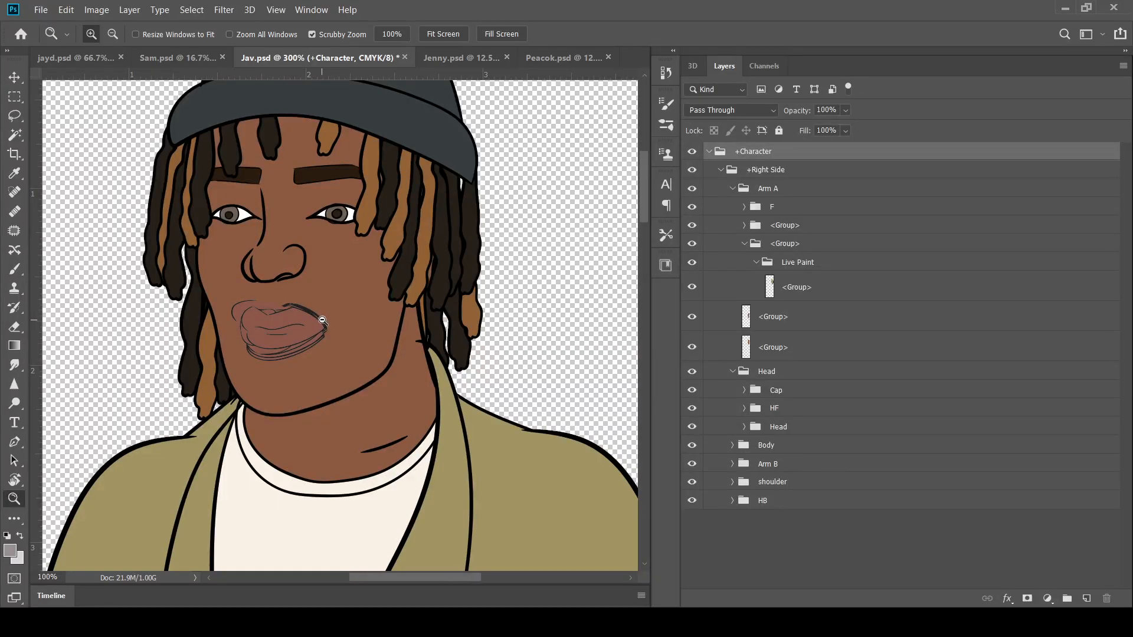
pyautogui.keyDown('alt'); pyautogui.click(321, 323); pyautogui.keyUp('alt')
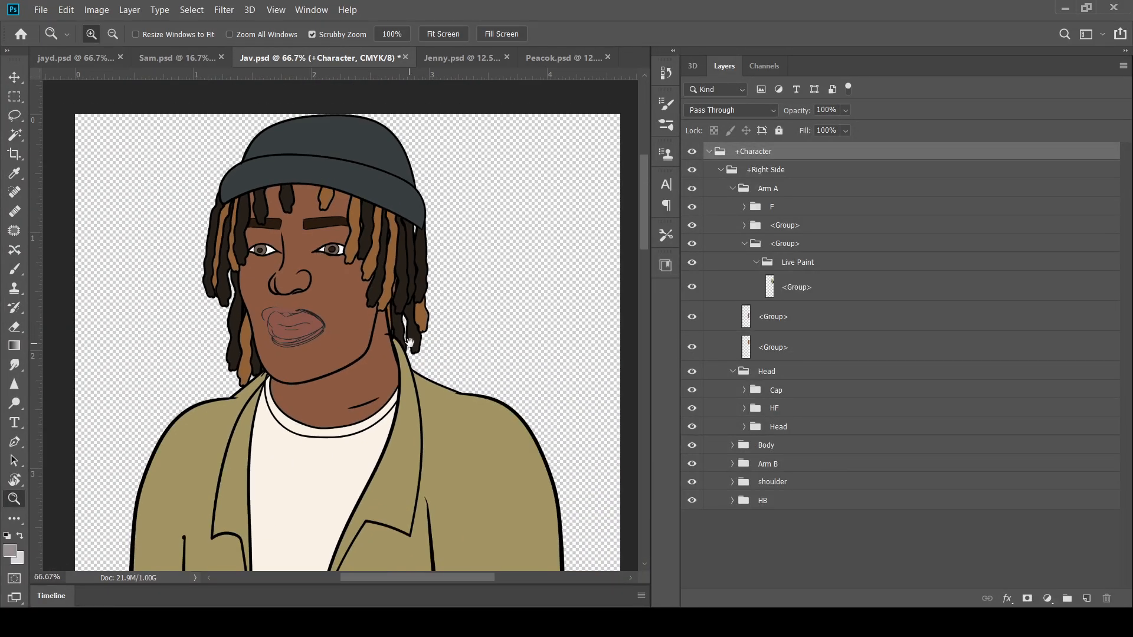
pyautogui.moveTo(408, 345); pyautogui.dragTo(411, 301)
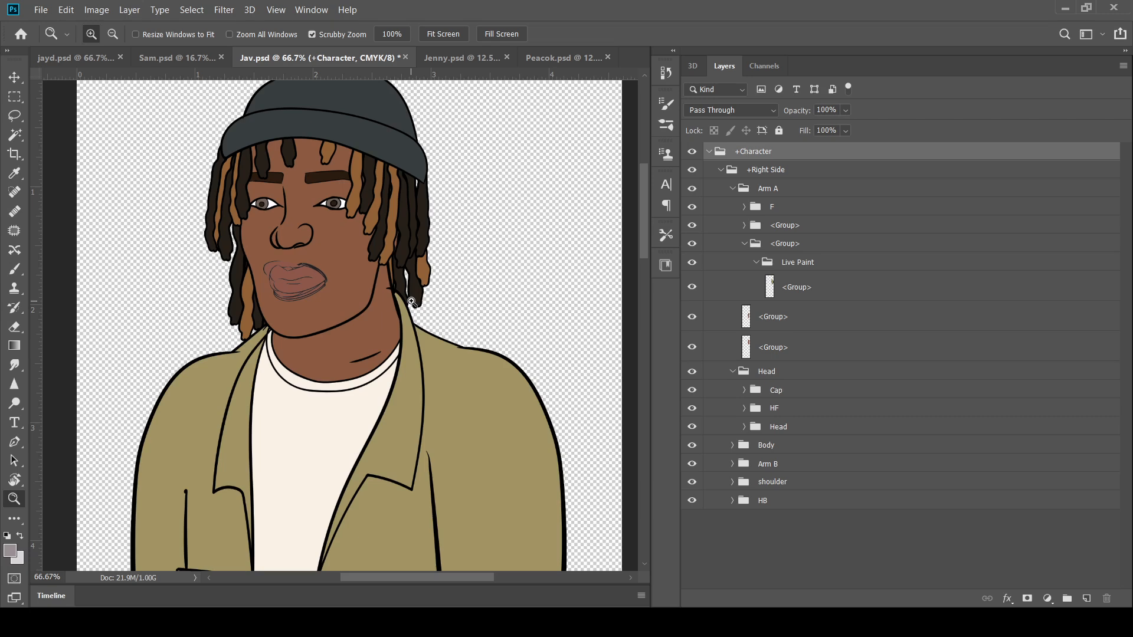
# Step: Switch to Jenny.psd, examine the painted shading of the necklace and ruffled neckline up close, and return to the upper body at 33.33%
pyautogui.click(454, 58)
pyautogui.click(471, 223)
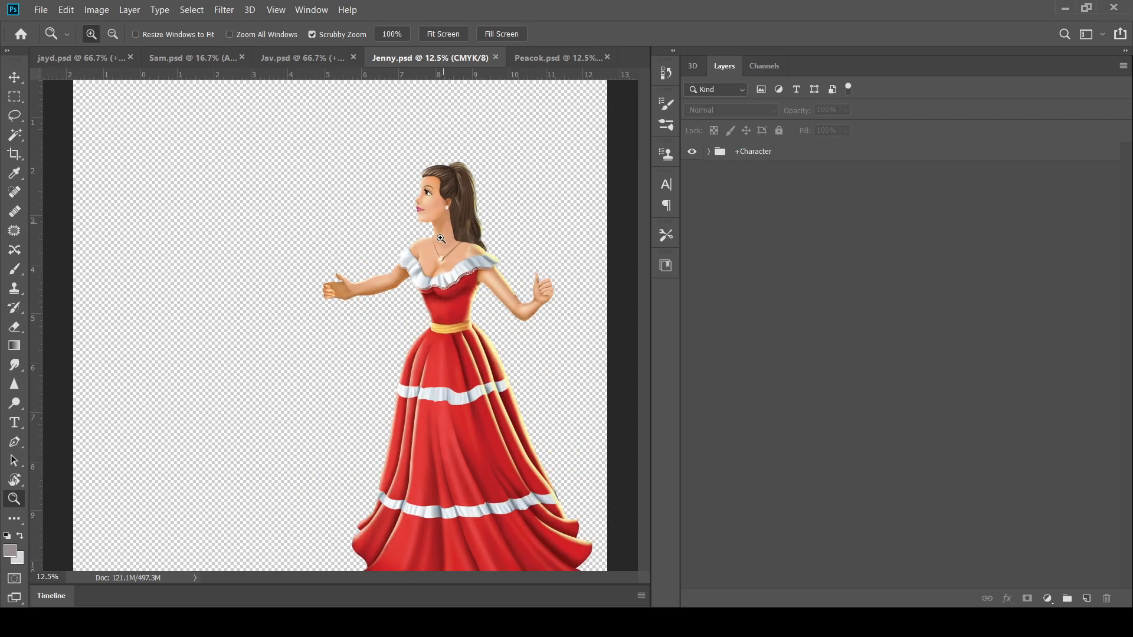
pyautogui.click(489, 233)
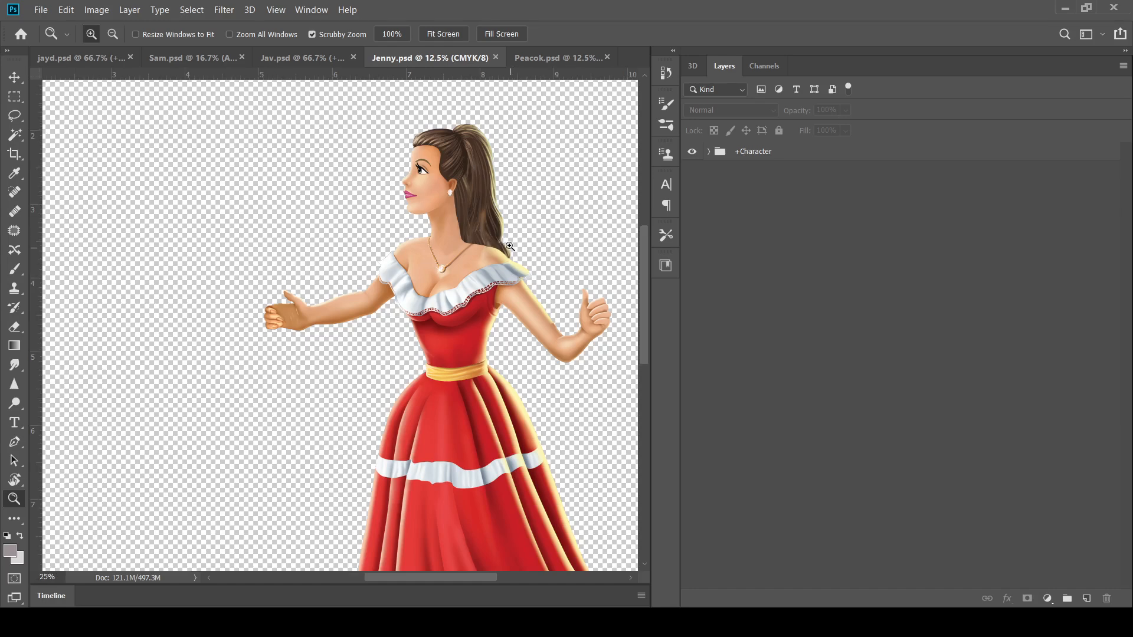
pyautogui.click(479, 242)
pyautogui.click(479, 243)
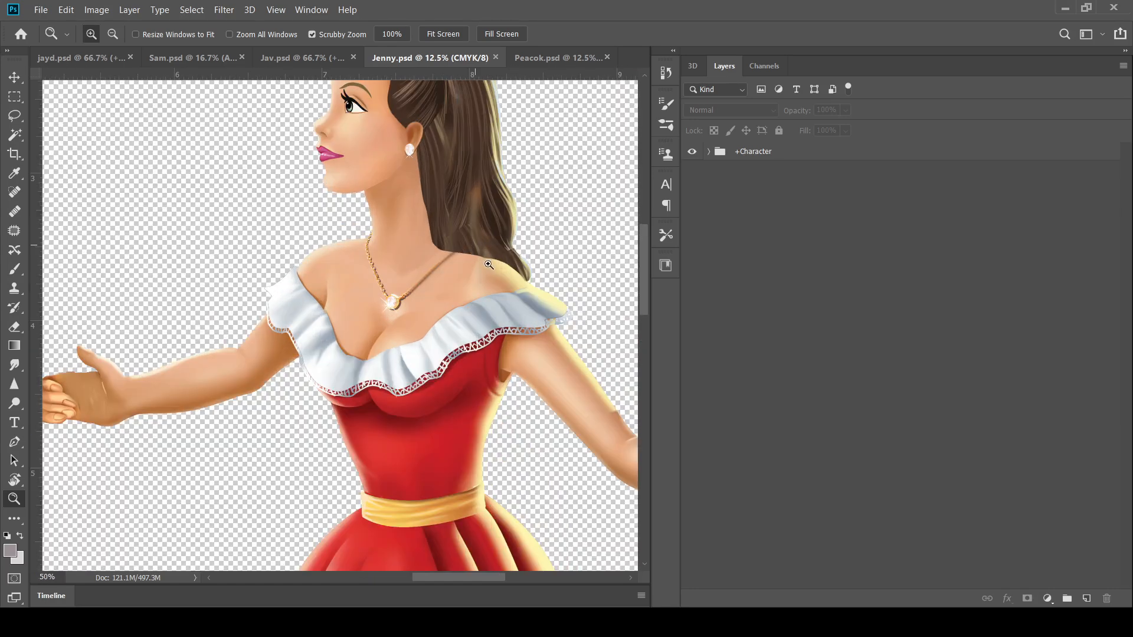
pyautogui.click(501, 257)
pyautogui.click(479, 254)
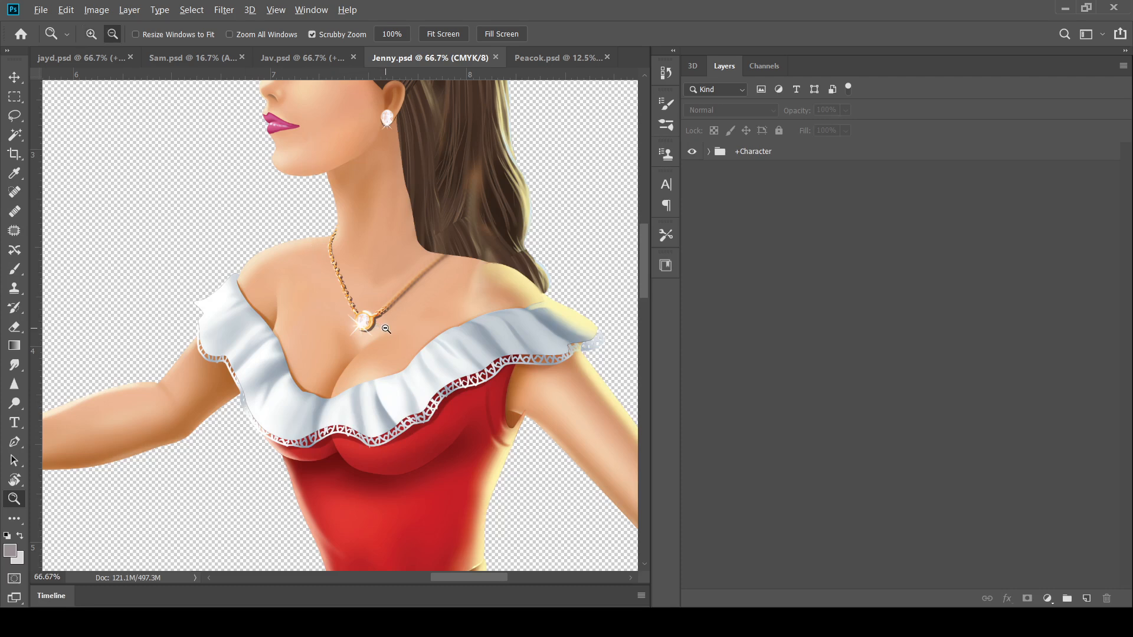
pyautogui.keyDown('alt'); pyautogui.click(383, 330); pyautogui.keyUp('alt')
pyautogui.keyDown('alt'); pyautogui.click(385, 329); pyautogui.keyUp('alt')
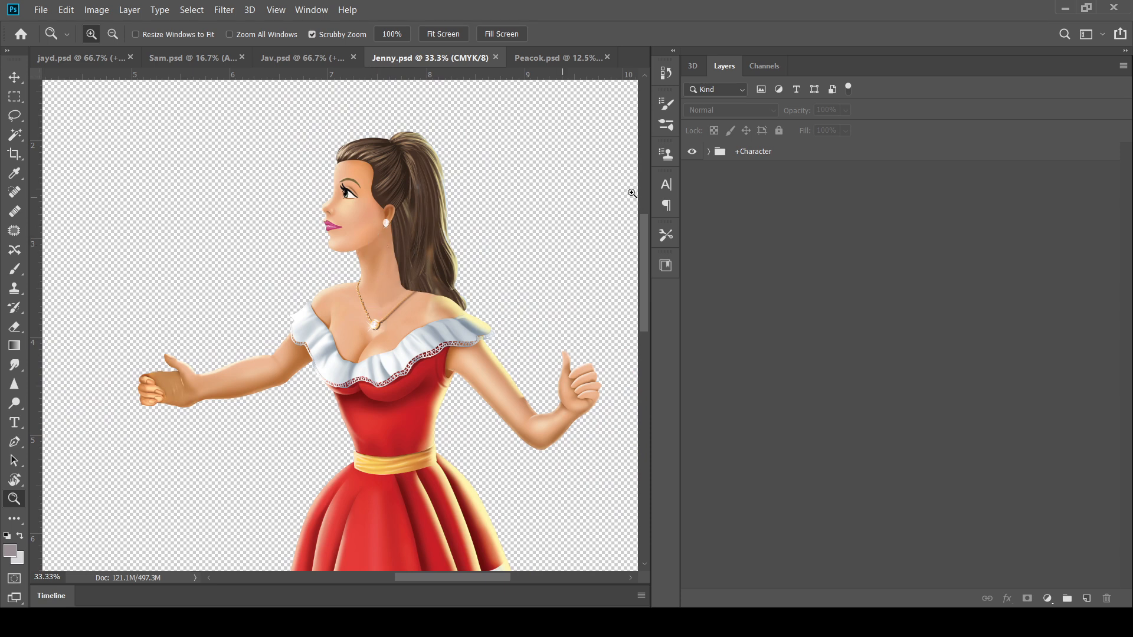
# Step: Switch to Peacok.psd and magnify the character's face and feathered coat to examine the painted shading
pyautogui.click(546, 57)
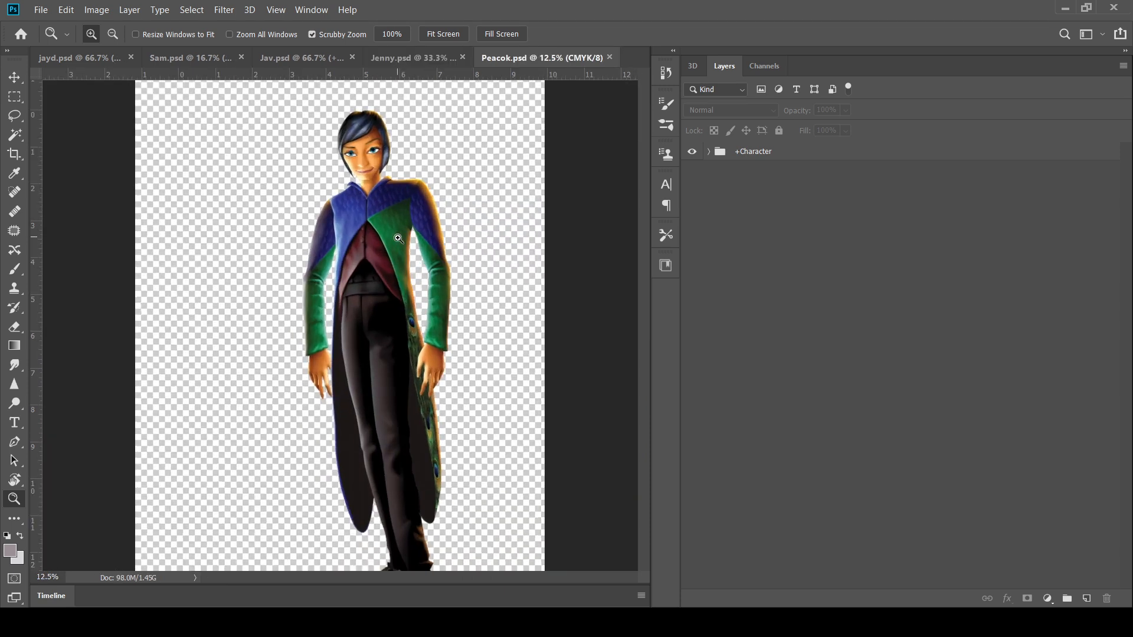
pyautogui.click(398, 239)
pyautogui.click(419, 171)
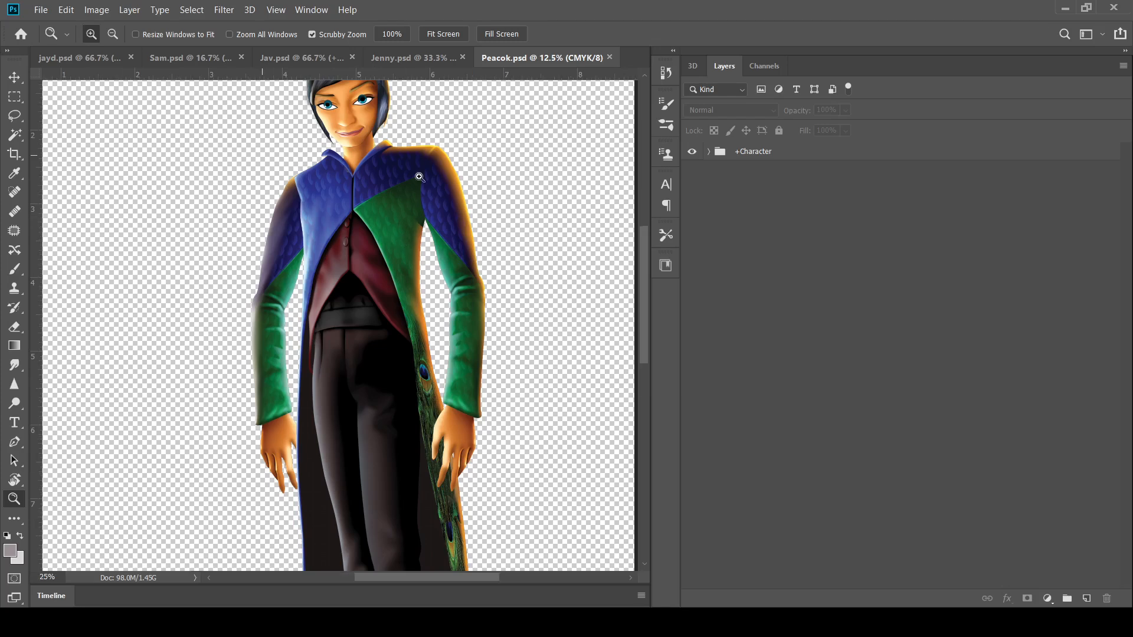
pyautogui.click(473, 196)
pyautogui.moveTo(392, 212); pyautogui.dragTo(414, 351)
pyautogui.click(372, 288)
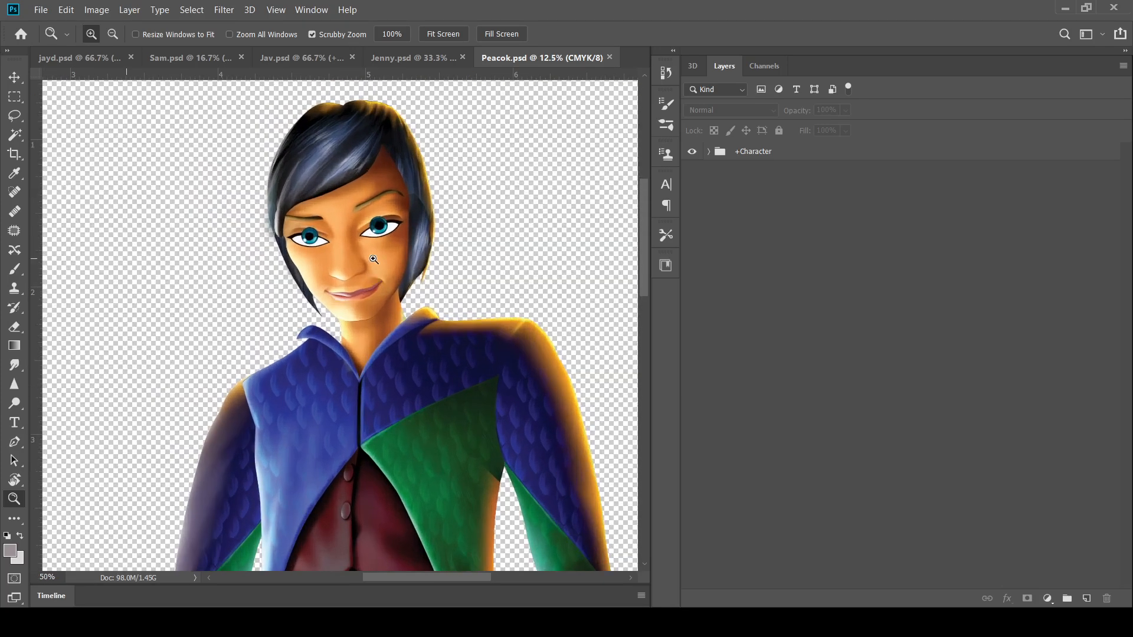
pyautogui.click(373, 258)
pyautogui.click(373, 258)
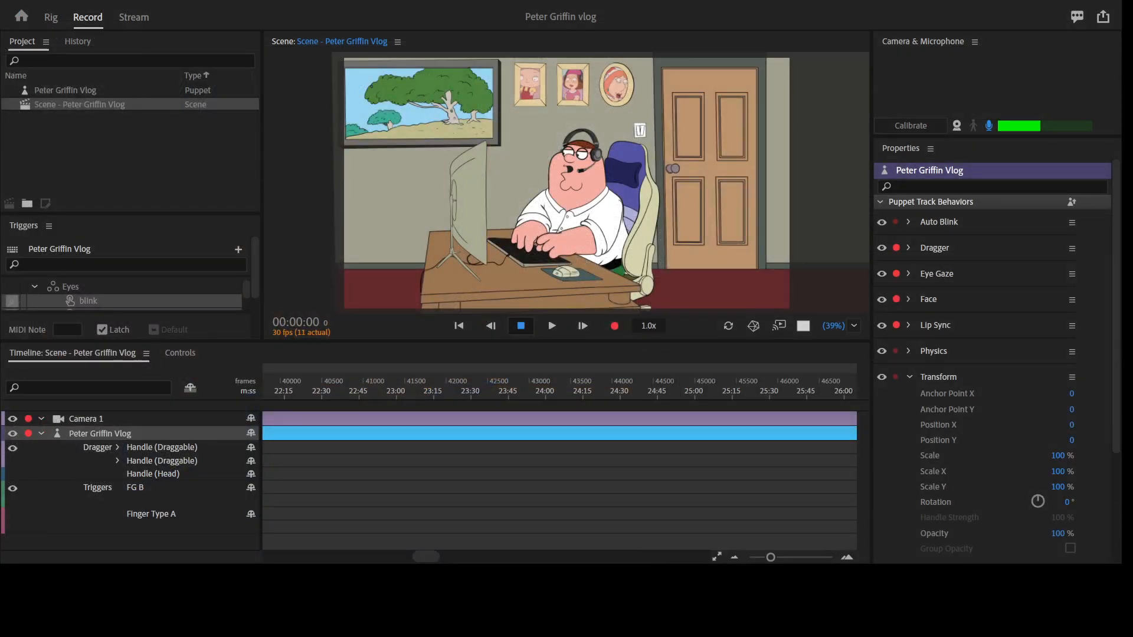
# Step: Switch to Character Animator, view the Peter Griffin Vlog scene maximized, and open the puppet in Rig mode
pyautogui.click(376, 312)
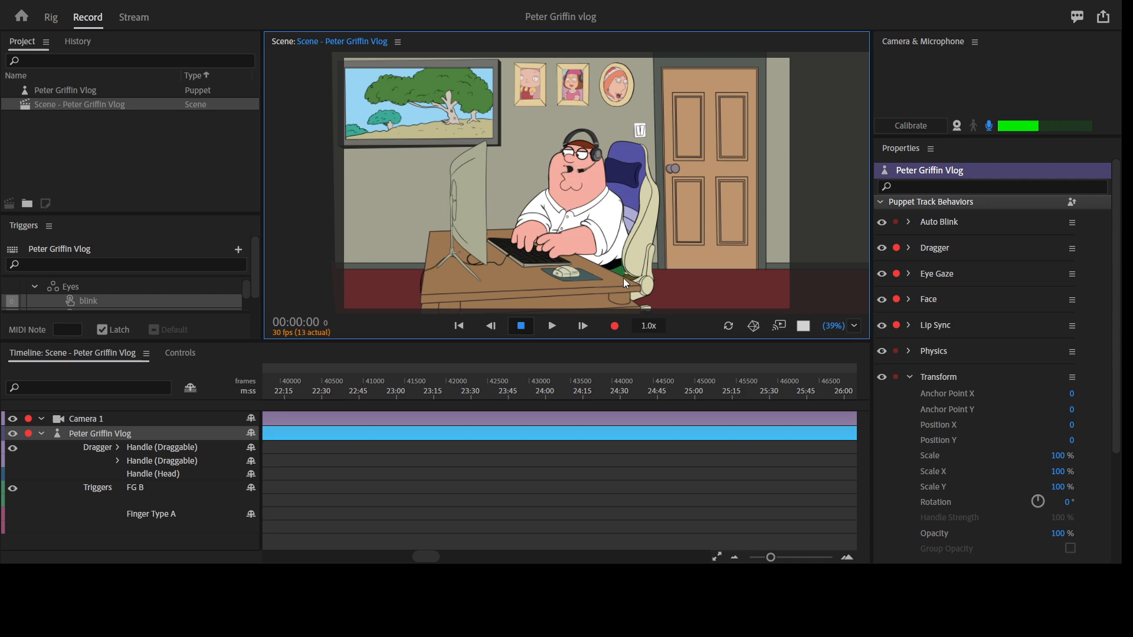
pyautogui.press('`')
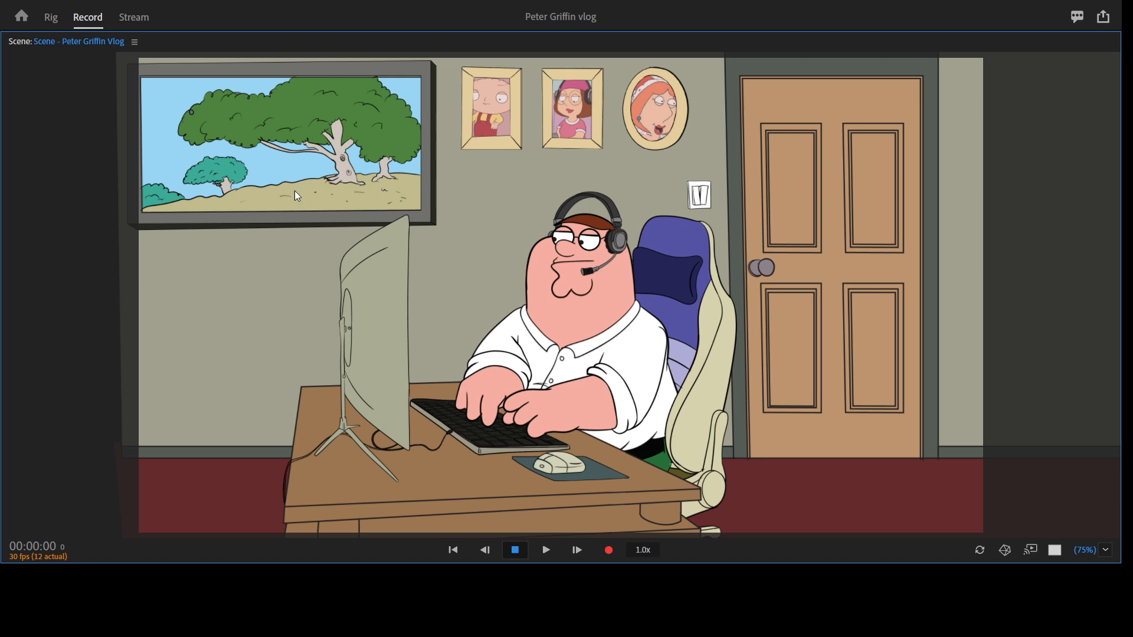
pyautogui.click(51, 17)
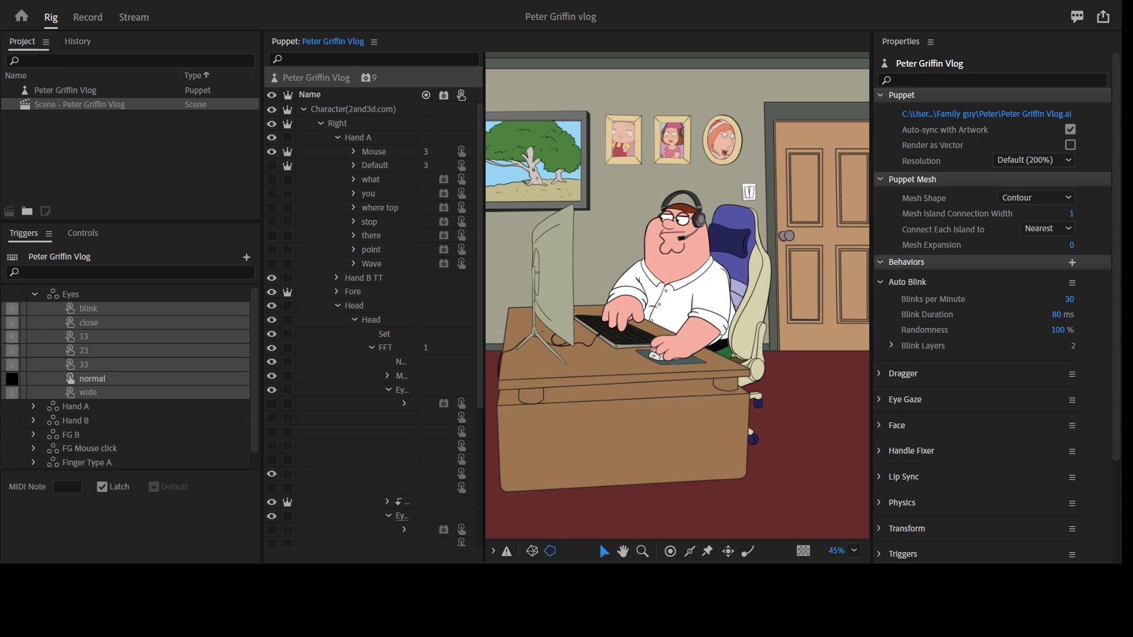
# Step: Magnify the puppet's black mouth line to 4958% to examine its rendered edge quality
pyautogui.click(358, 77)
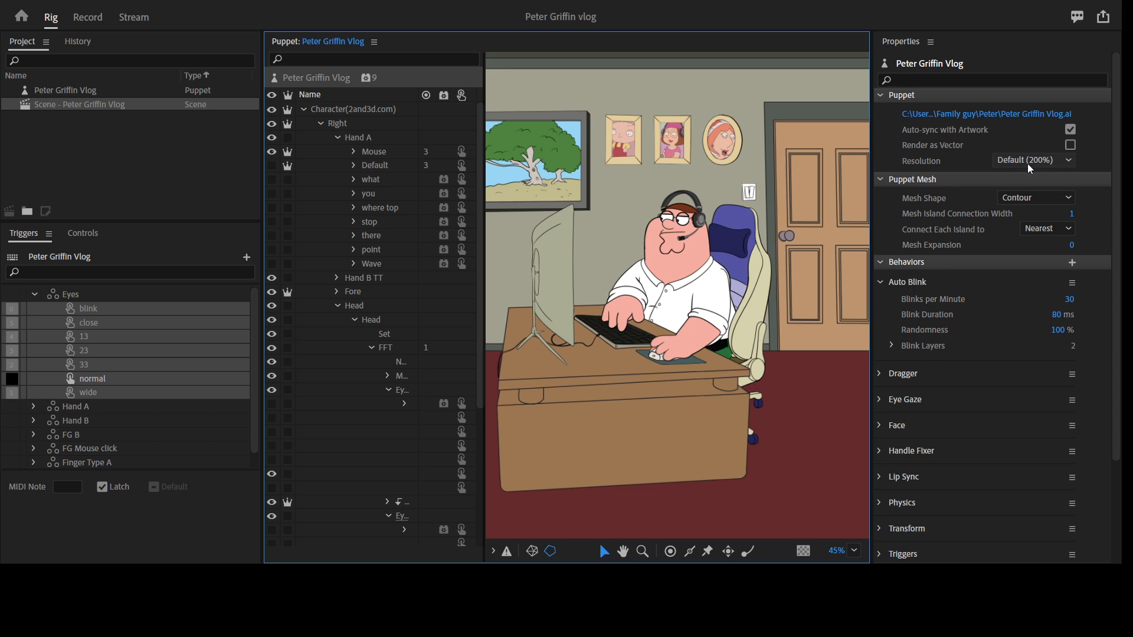
pyautogui.press('z')
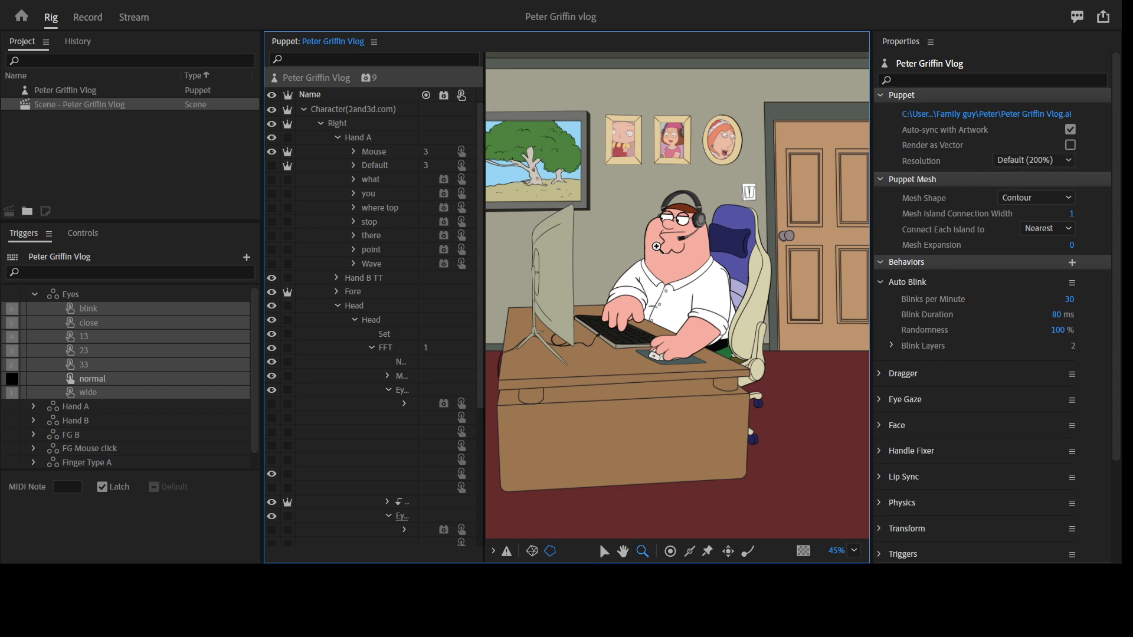
pyautogui.click(657, 242)
pyautogui.click(675, 238)
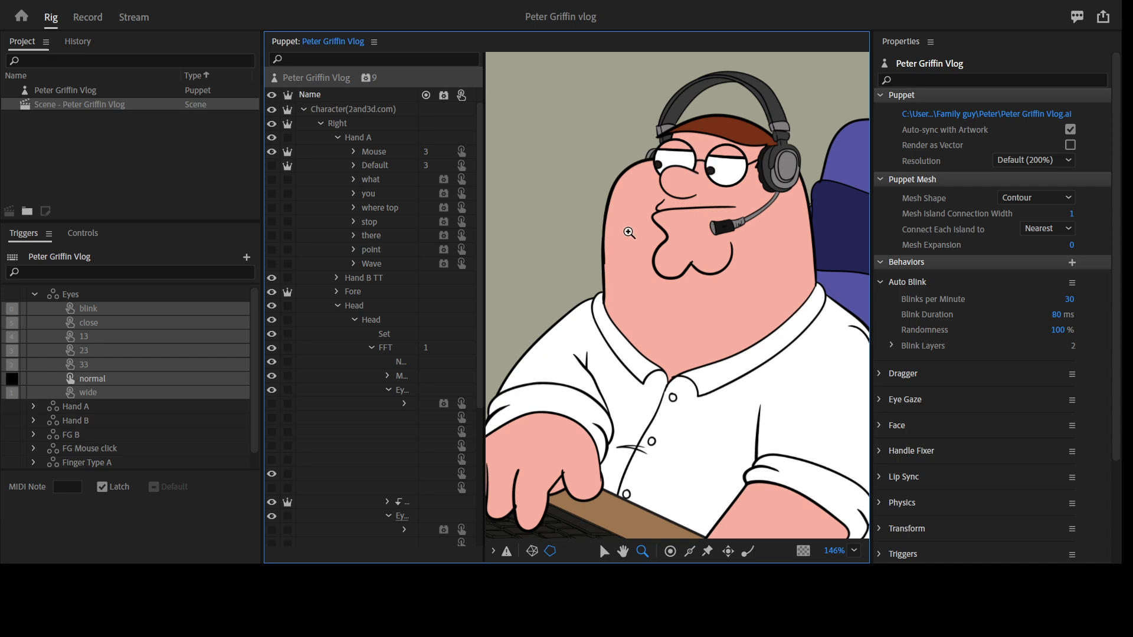
pyautogui.click(692, 198)
pyautogui.click(689, 211)
pyautogui.click(689, 211)
pyautogui.click(688, 213)
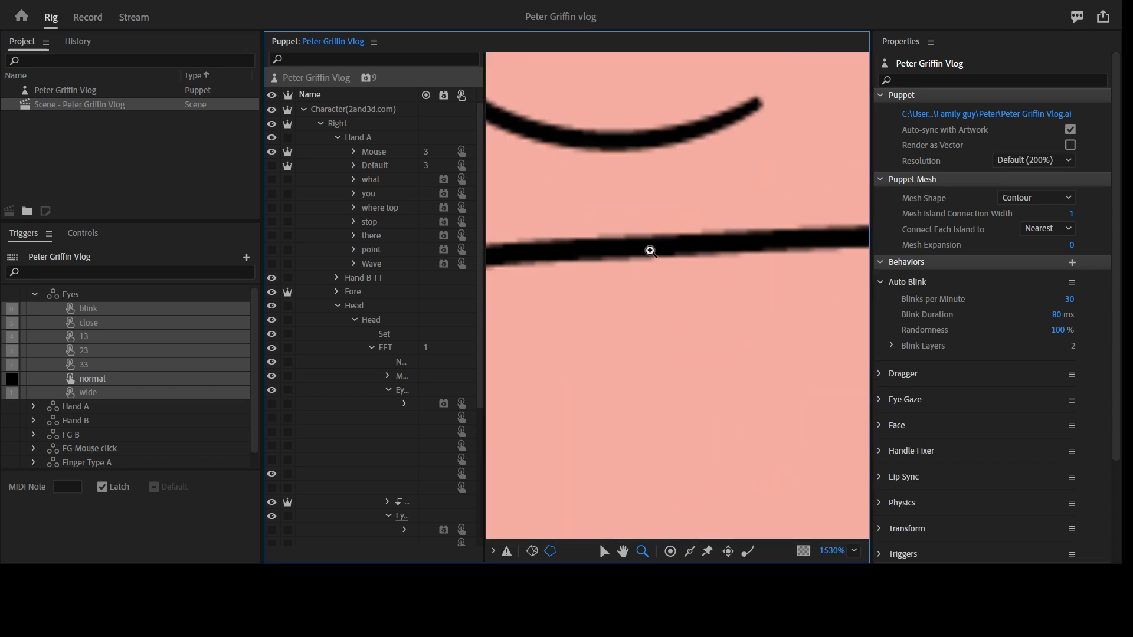
pyautogui.click(675, 243)
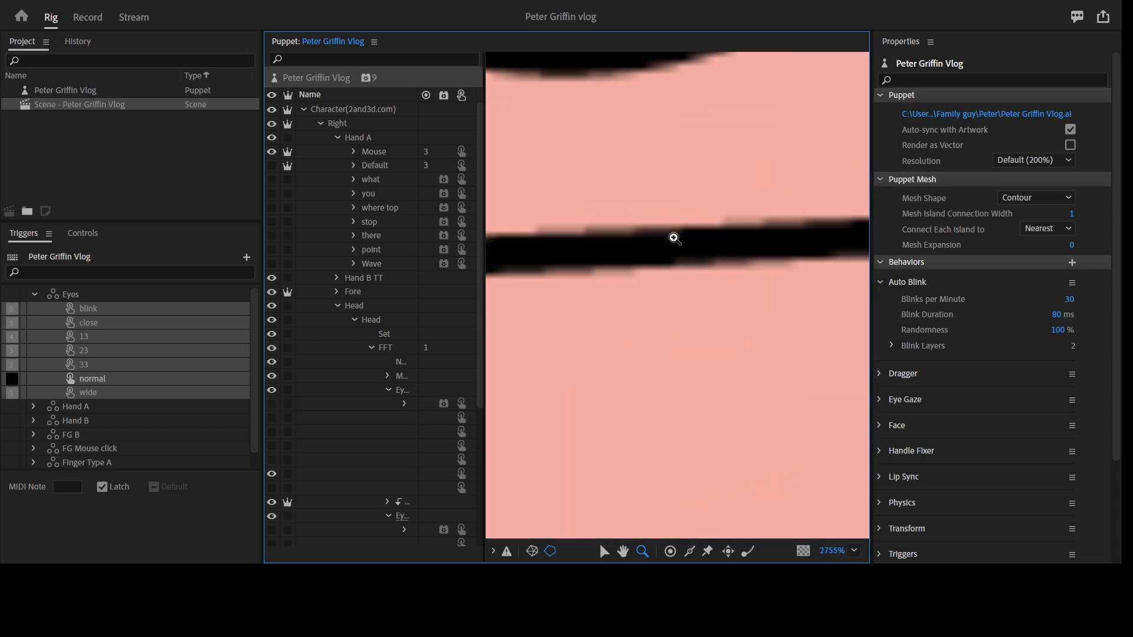
pyautogui.click(673, 233)
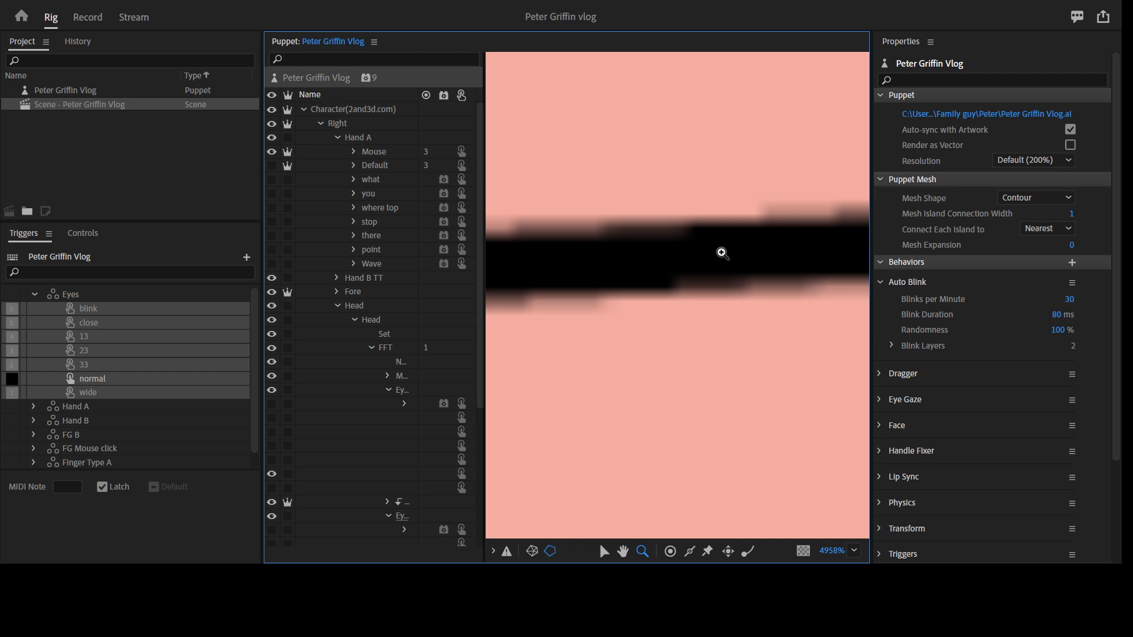
# Step: Return the puppet view to the nose and mouth at 643%, and check the puppet's Resolution options without changing them
pyautogui.keyDown('alt'); pyautogui.click(694, 237); pyautogui.keyUp('alt')
pyautogui.keyDown('alt'); pyautogui.click(694, 237); pyautogui.keyUp('alt')
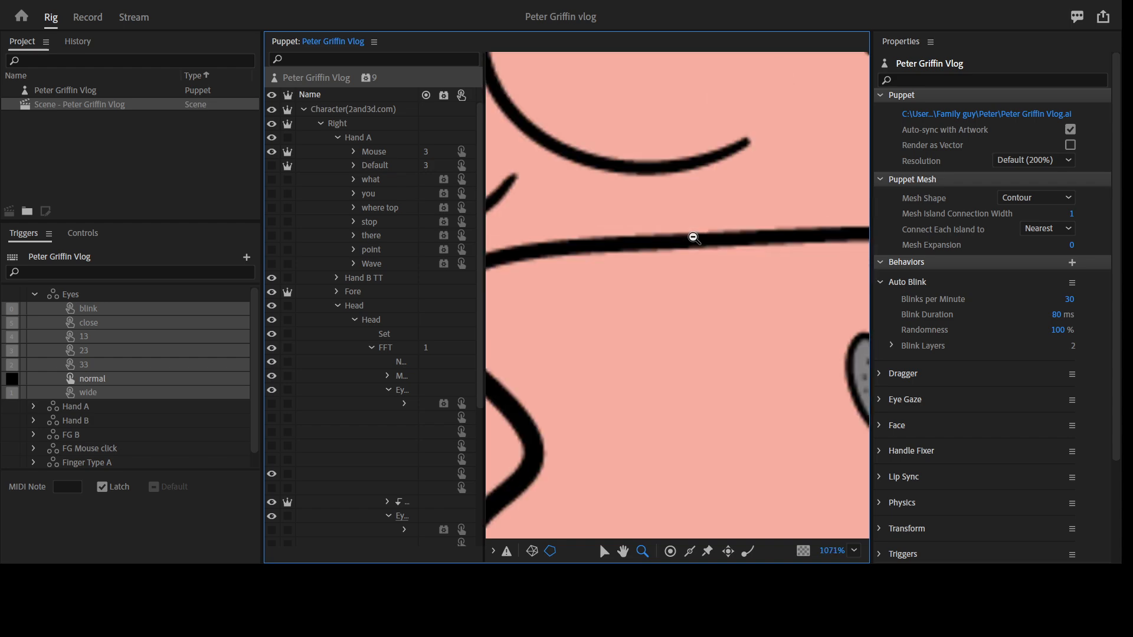
pyautogui.keyDown('alt'); pyautogui.click(694, 237); pyautogui.keyUp('alt')
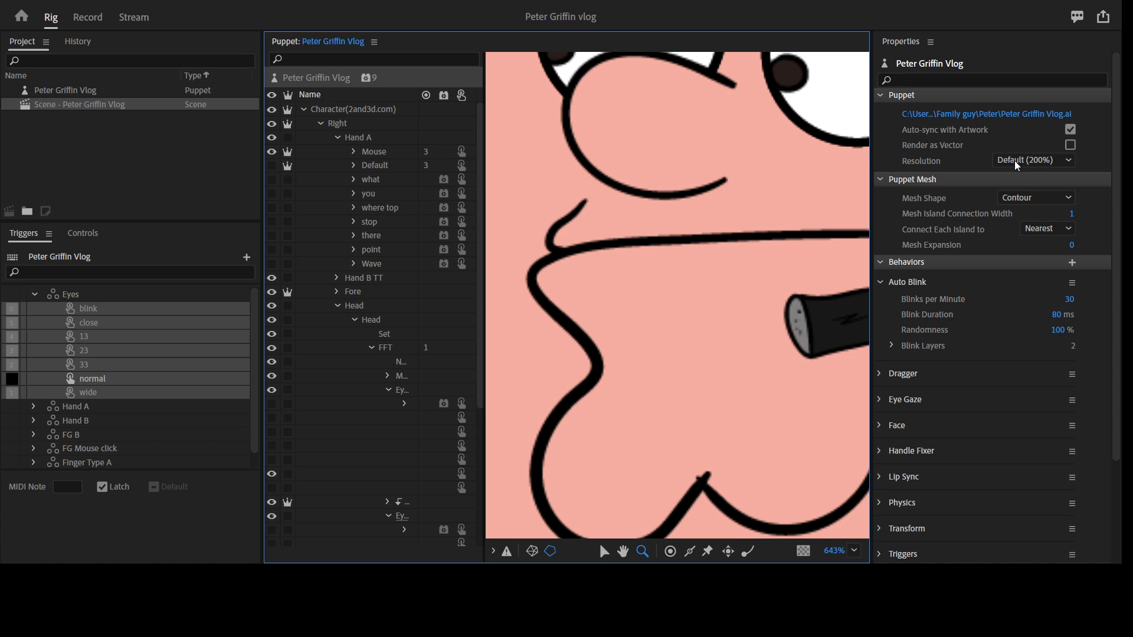
pyautogui.click(1047, 160)
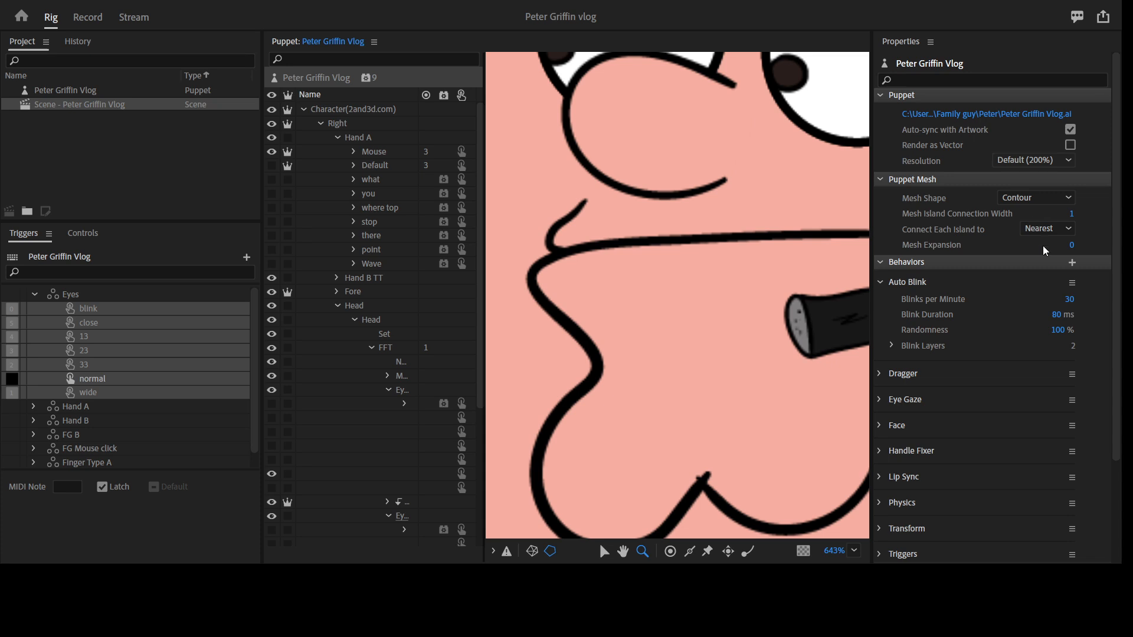
pyautogui.click(1092, 163)
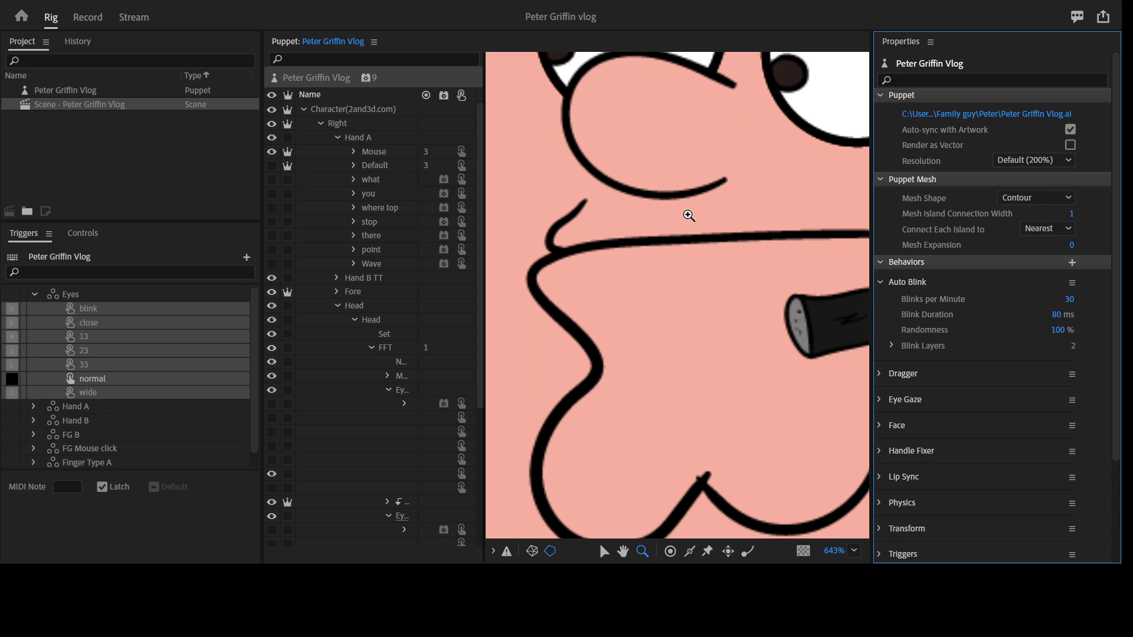
# Step: Magnify the corner of the puppet's mouth to 2082% to examine its edges, and open the puppet's Resolution options
pyautogui.click(646, 236)
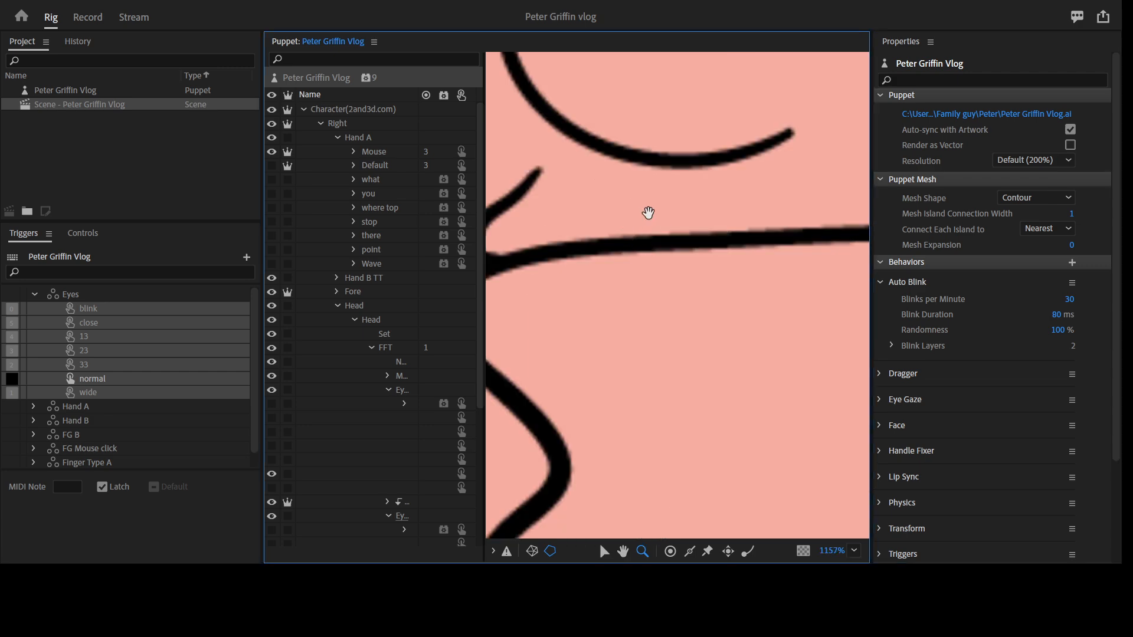
pyautogui.moveTo(648, 213); pyautogui.dragTo(728, 250)
pyautogui.click(563, 284)
pyautogui.moveTo(587, 292); pyautogui.dragTo(635, 287)
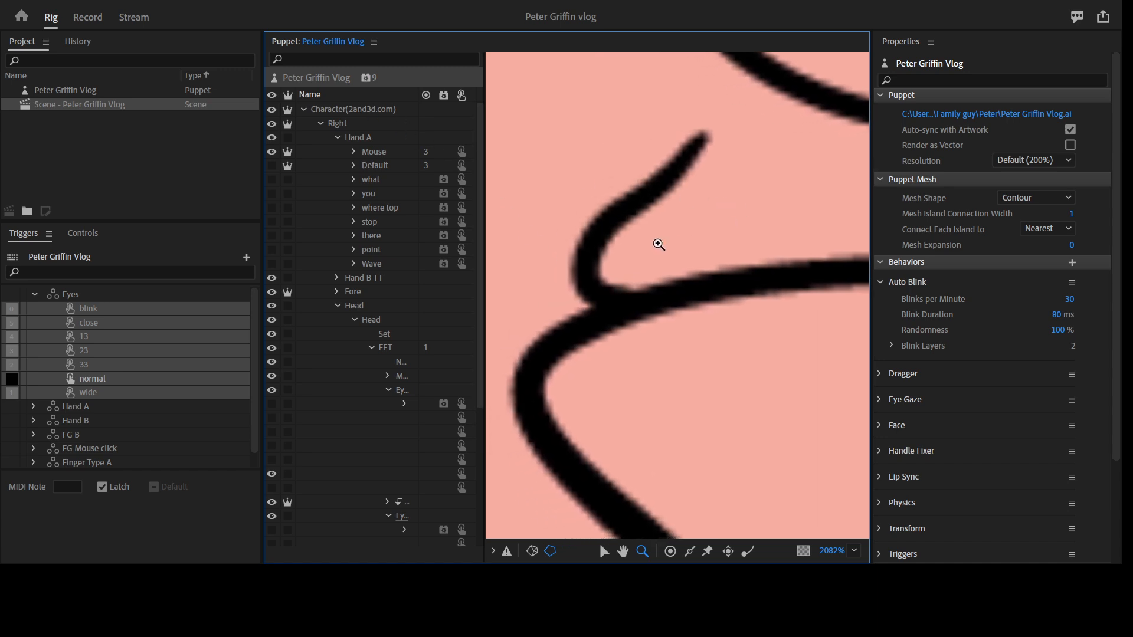
pyautogui.click(1044, 157)
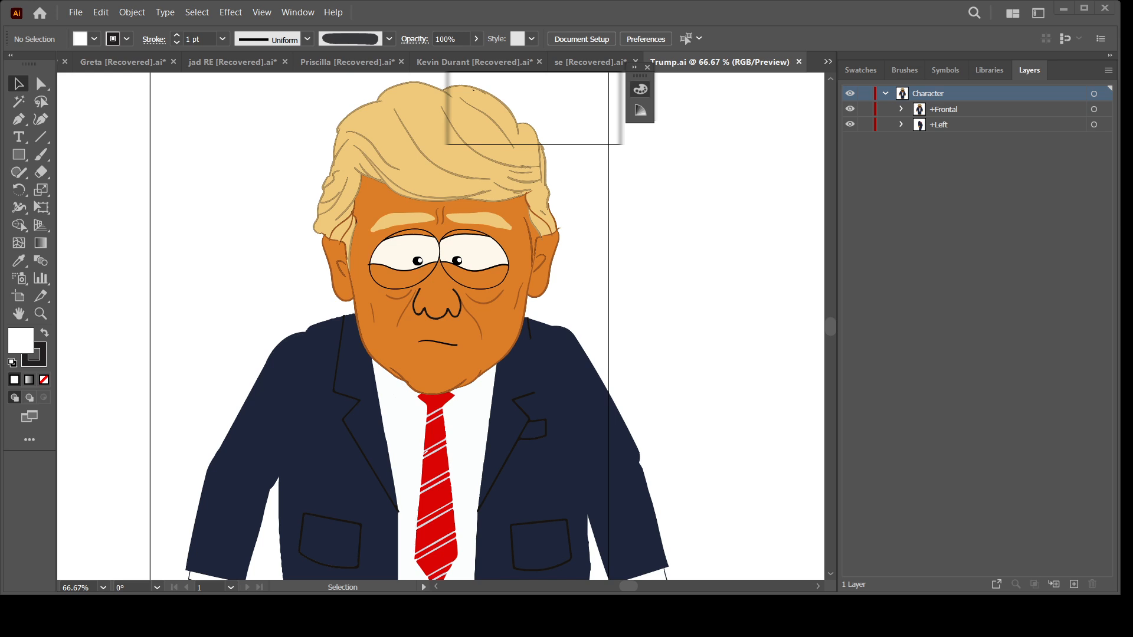
# Step: View the Trump character at 50% zoom and directly select the upper-sleeve path of the arm beside the blank jacket side
pyautogui.click(1067, 379)
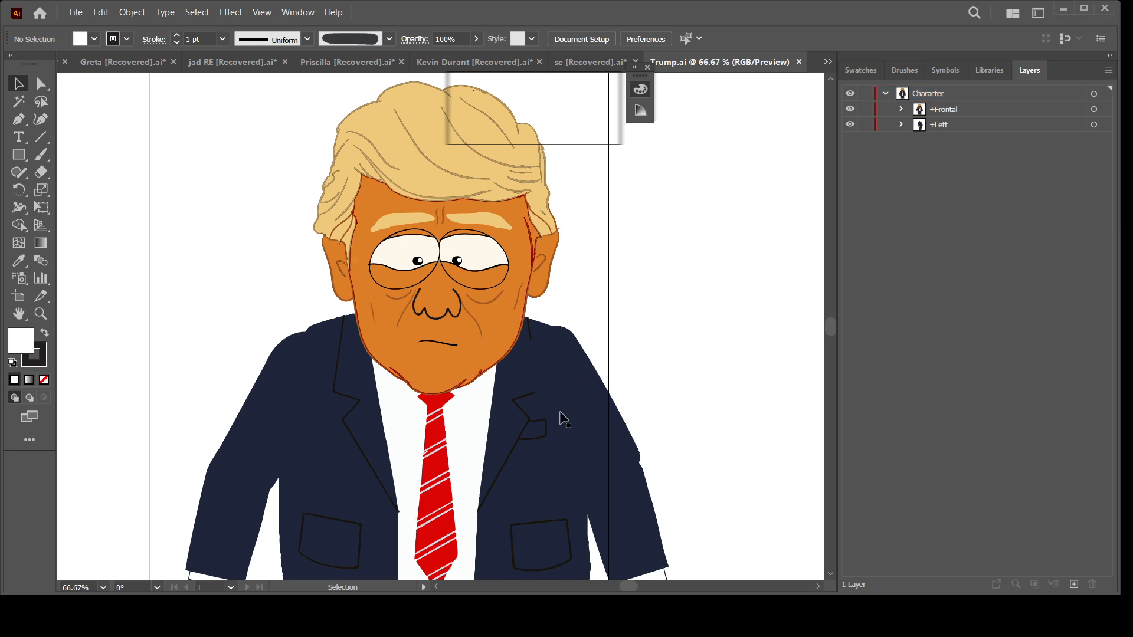
pyautogui.moveTo(561, 417); pyautogui.dragTo(573, 371)
pyautogui.press('z')
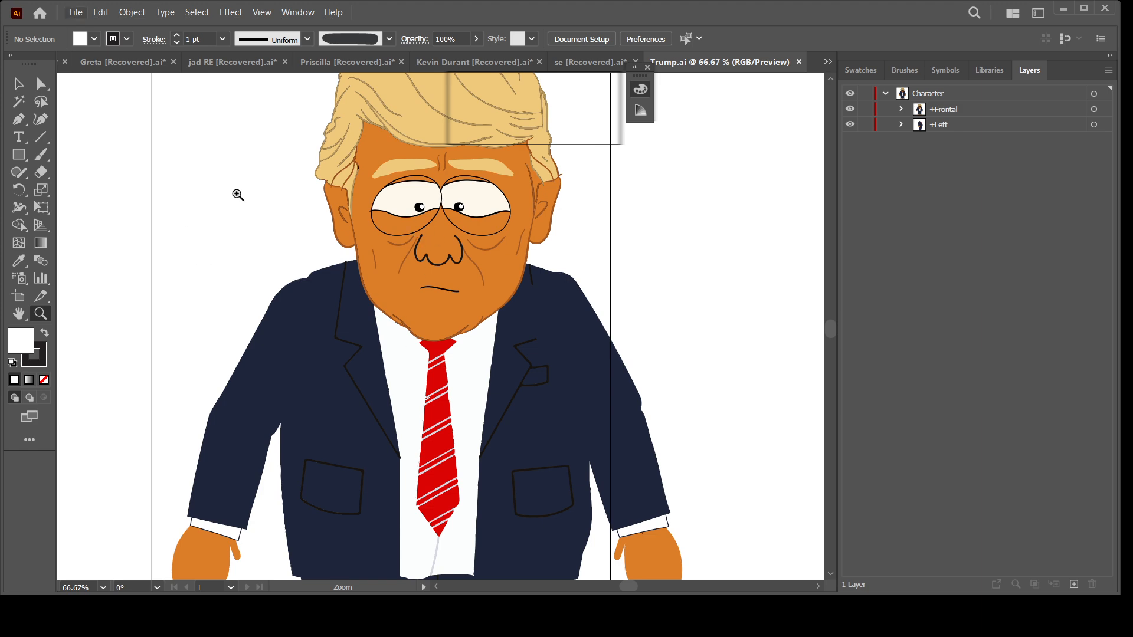
pyautogui.keyDown('alt'); pyautogui.click(444, 390); pyautogui.keyUp('alt')
pyautogui.moveTo(532, 330); pyautogui.dragTo(530, 365)
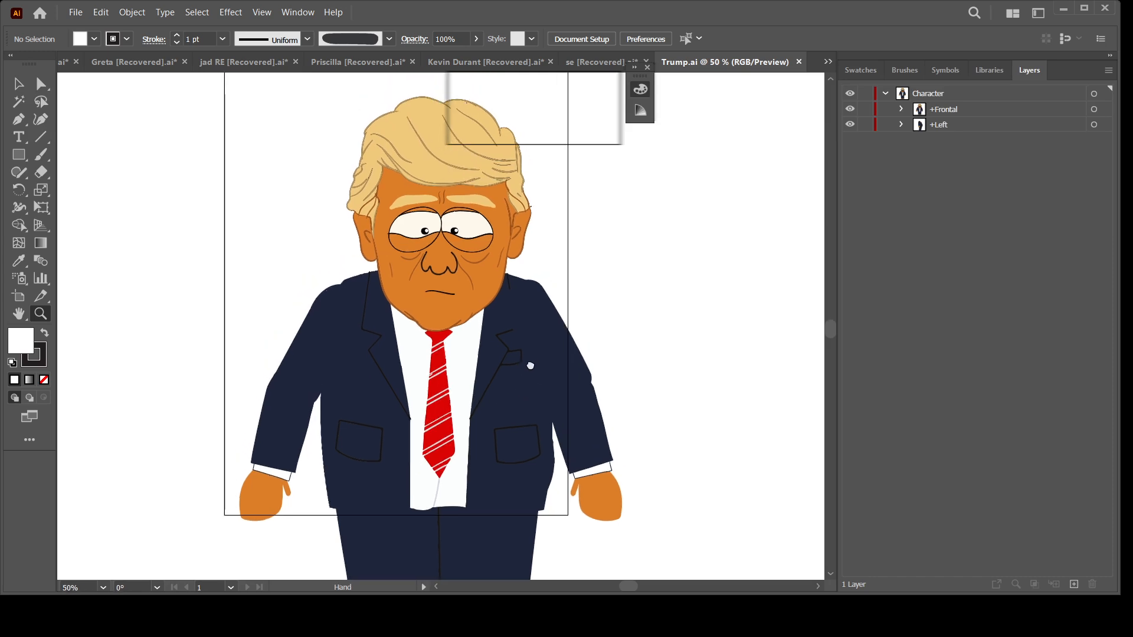
pyautogui.click(45, 90)
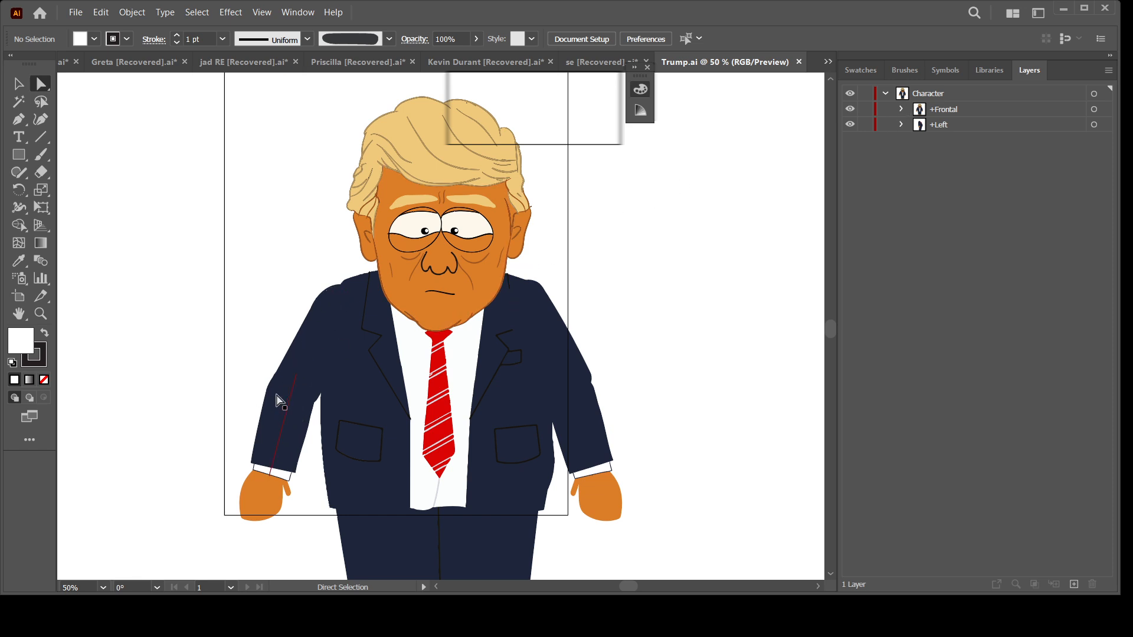
pyautogui.click(323, 338)
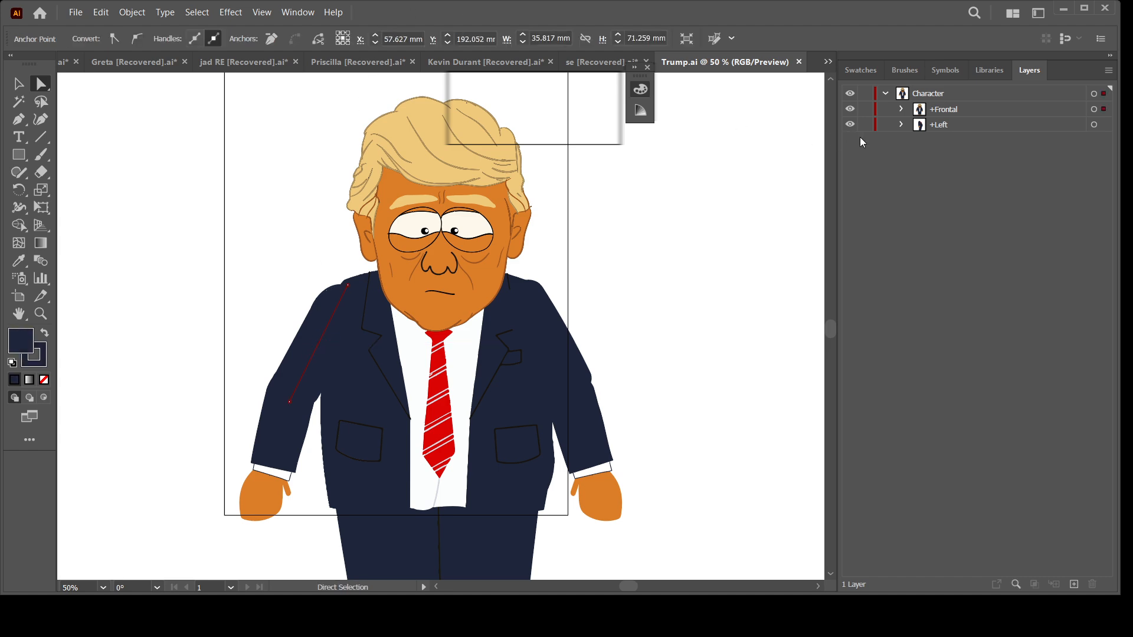
# Step: Expand the +Frontal group, toggle the +REF group's visibility to compare, leave it shown, and expand its contents
pyautogui.click(900, 109)
pyautogui.click(962, 126)
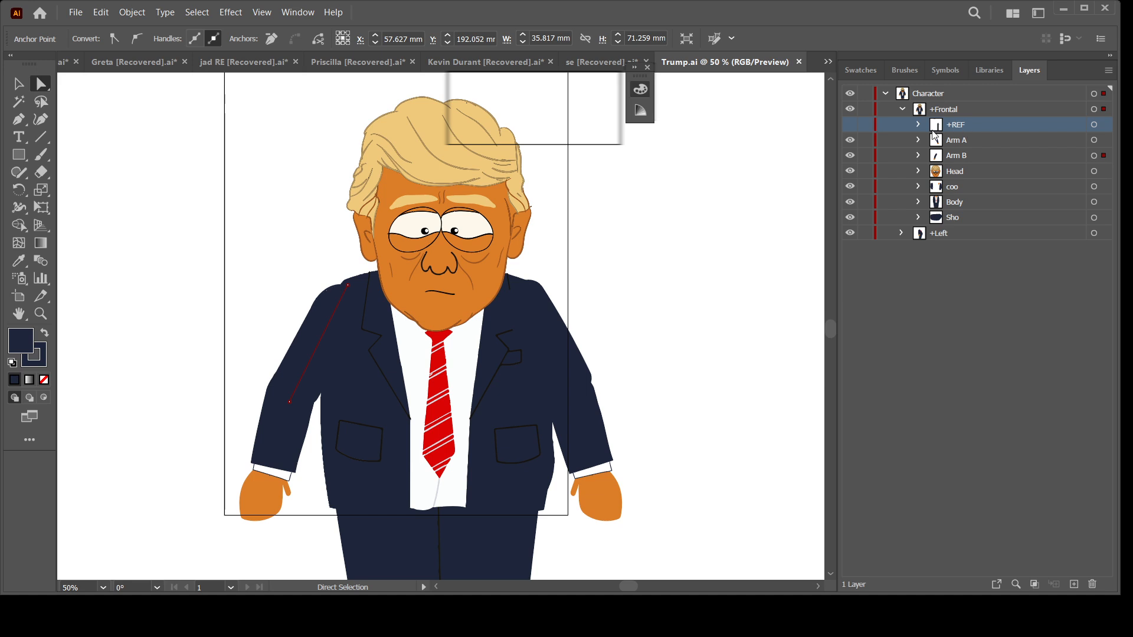
pyautogui.click(853, 125)
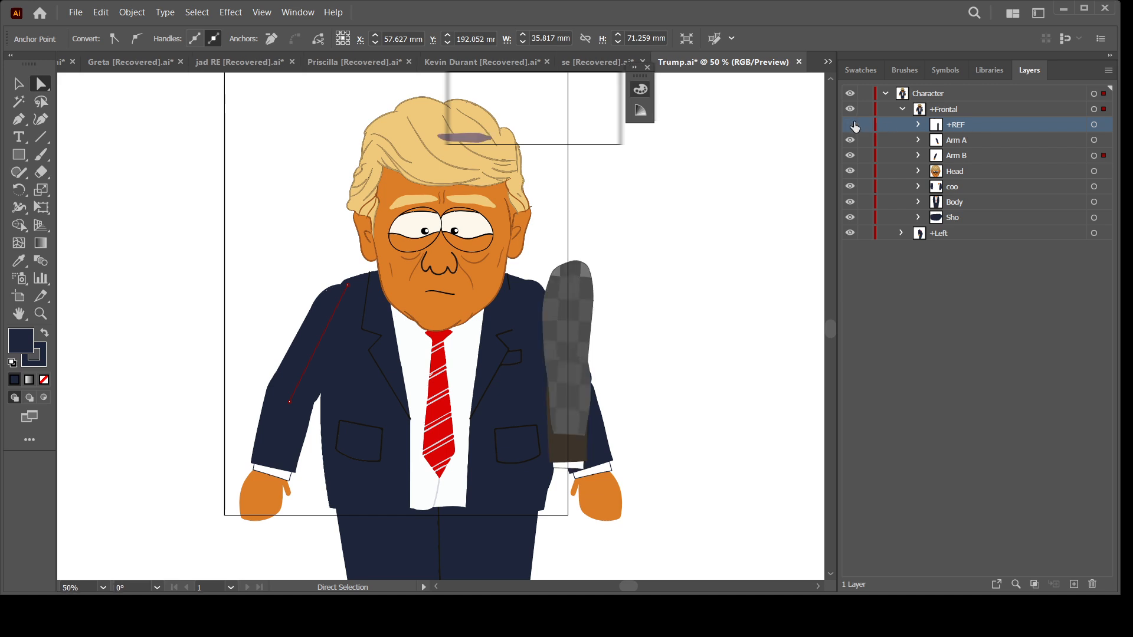
pyautogui.click(850, 125)
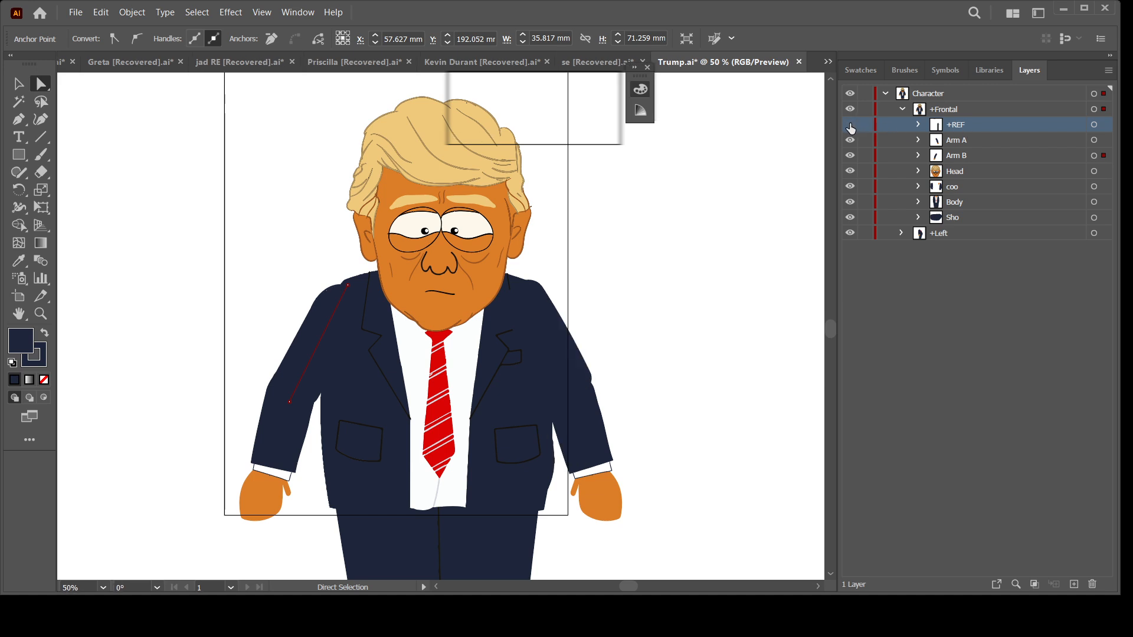
pyautogui.click(850, 125)
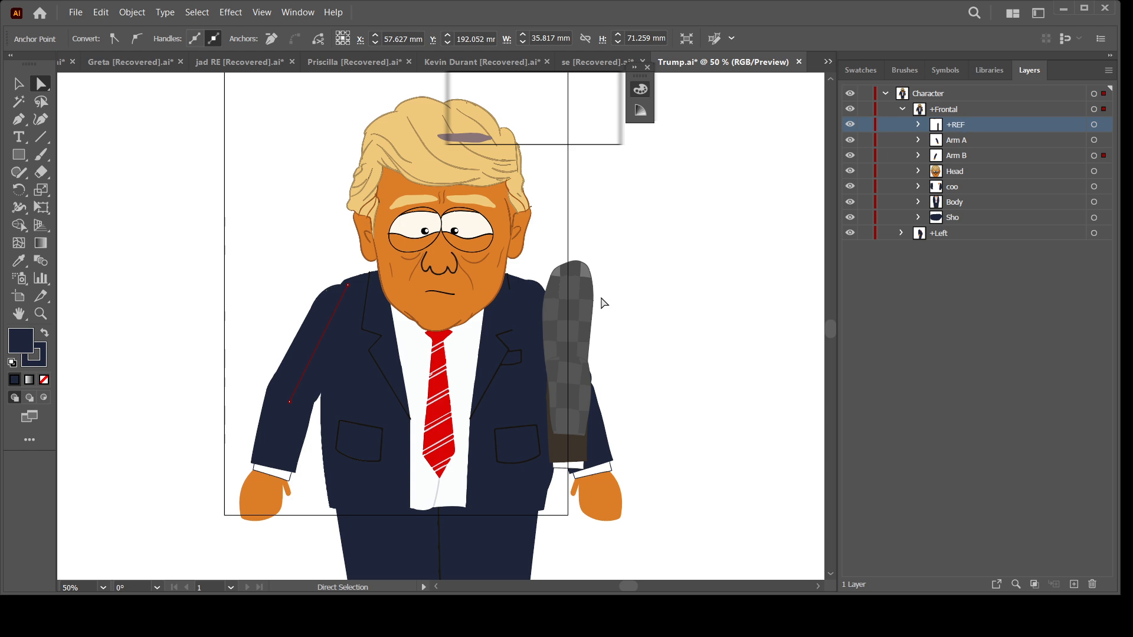
pyautogui.click(918, 125)
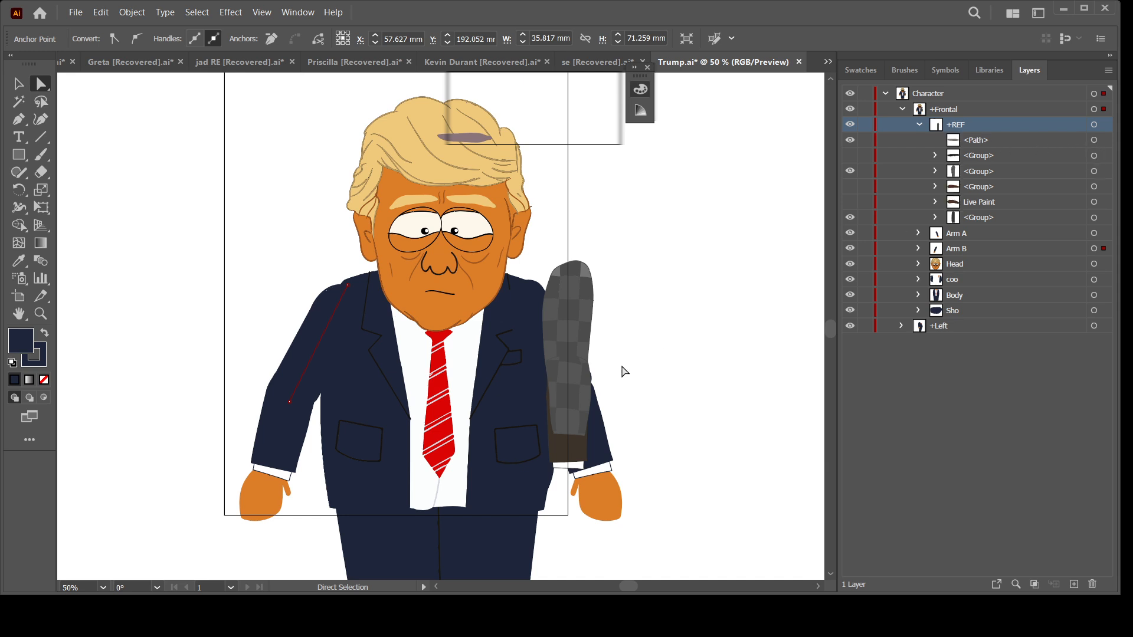
# Step: Move the checkered sleeve group in +REF off the arm into the empty area beside the character, and delete it
pyautogui.click(1094, 171)
pyautogui.moveTo(572, 317); pyautogui.dragTo(657, 313)
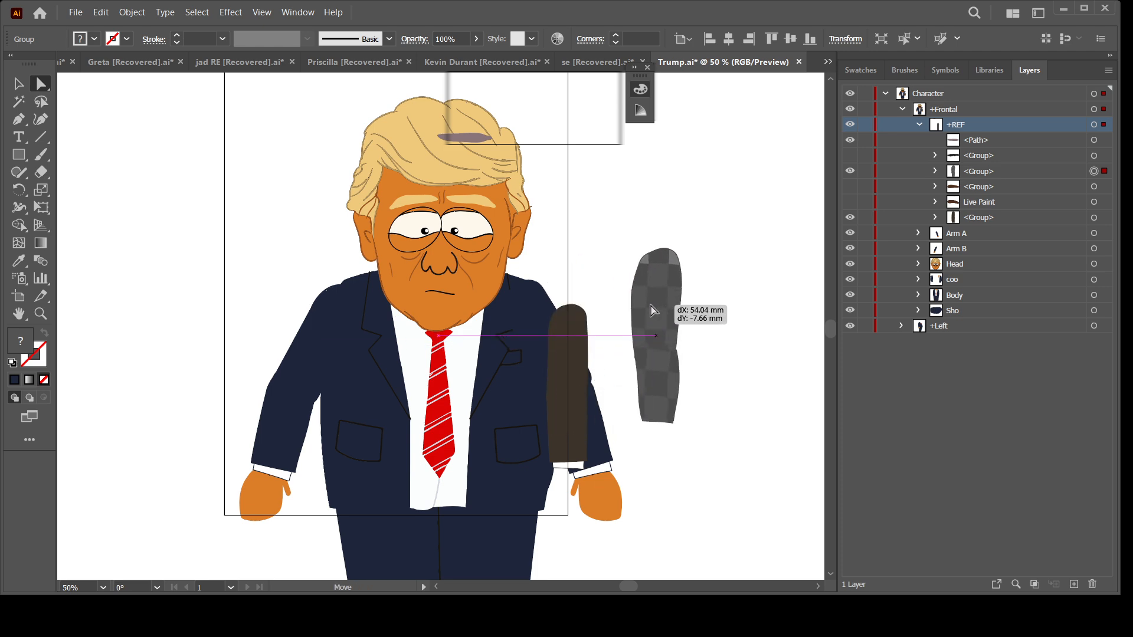
pyautogui.press('Delete')
pyautogui.click(783, 289)
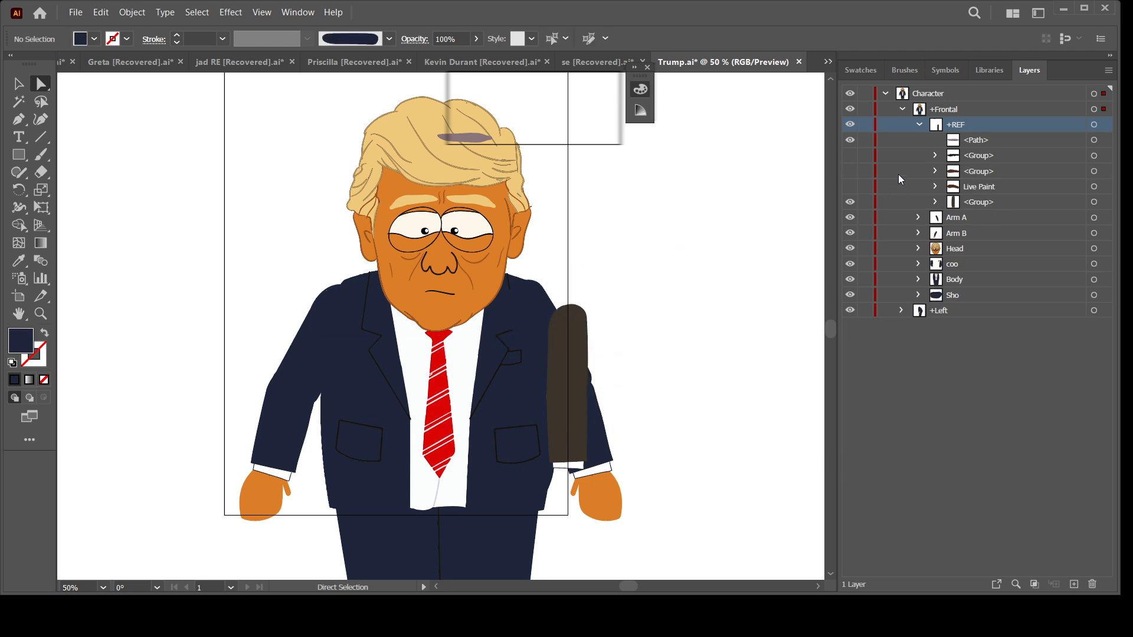
# Step: Target the reference path, browse the saved brush definitions, and check the new brush options without creating a brush
pyautogui.click(372, 44)
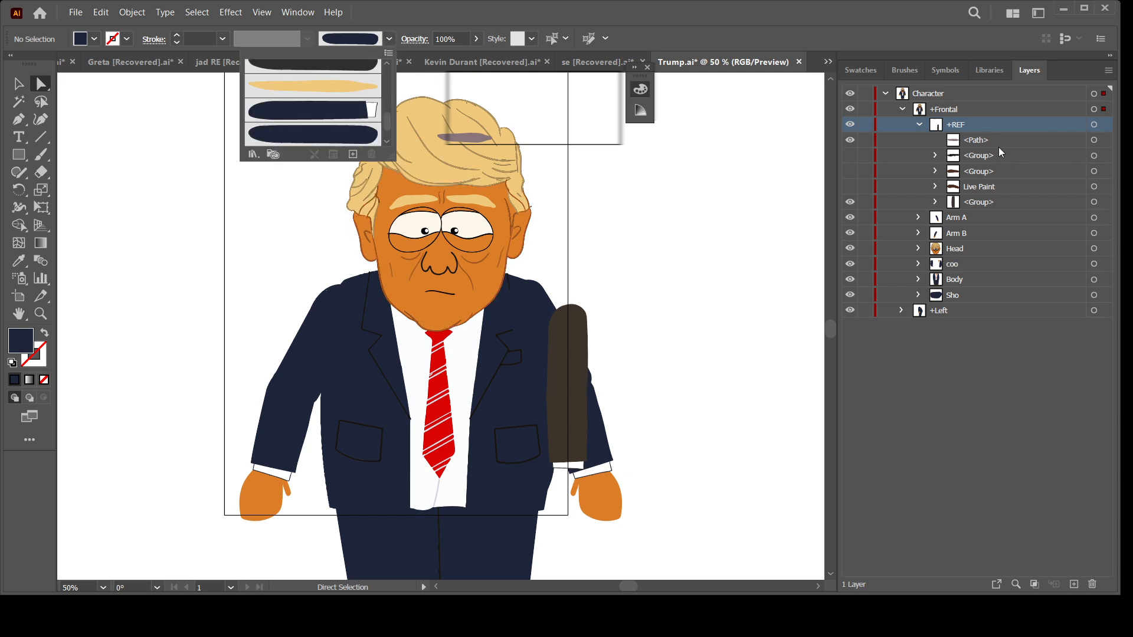
pyautogui.click(1094, 140)
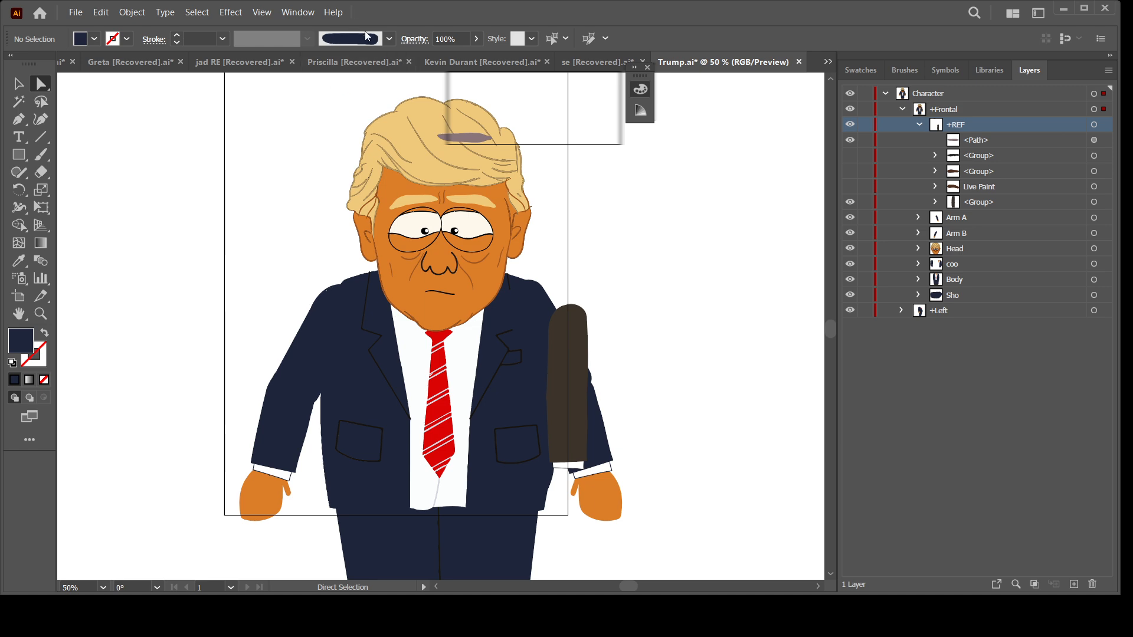
pyautogui.click(380, 40)
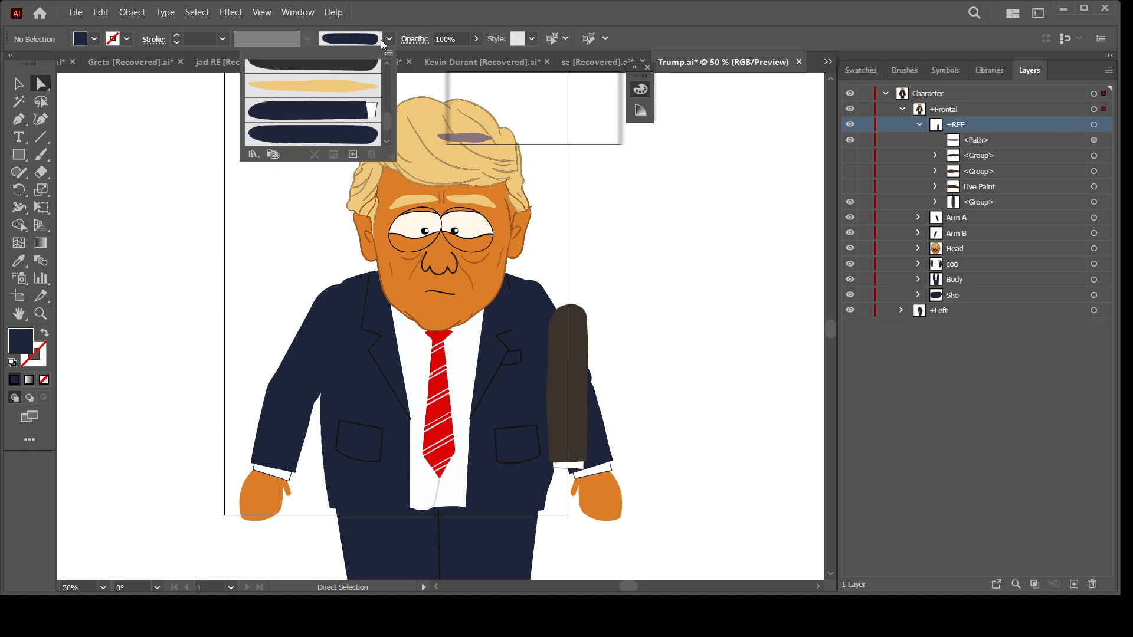
pyautogui.click(353, 155)
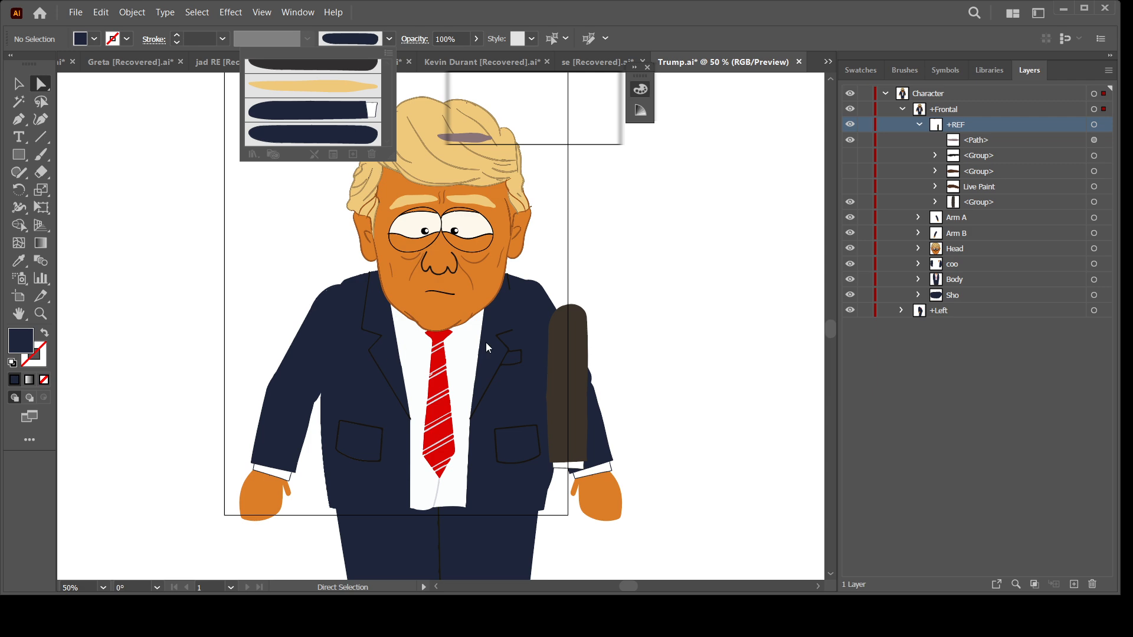
pyautogui.click(679, 500)
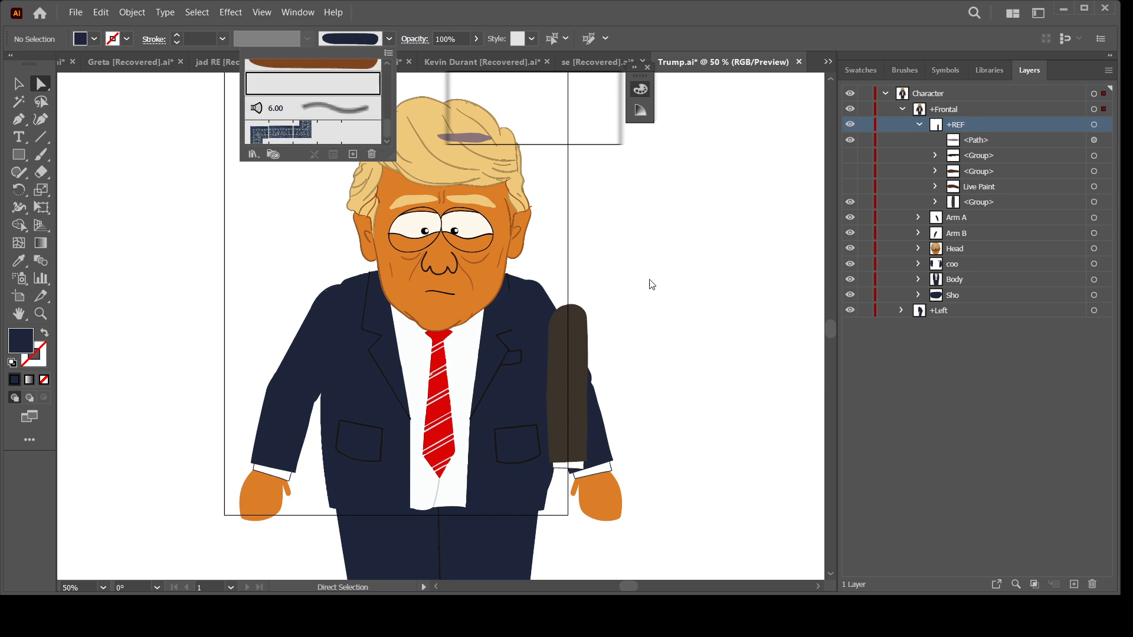
pyautogui.click(697, 260)
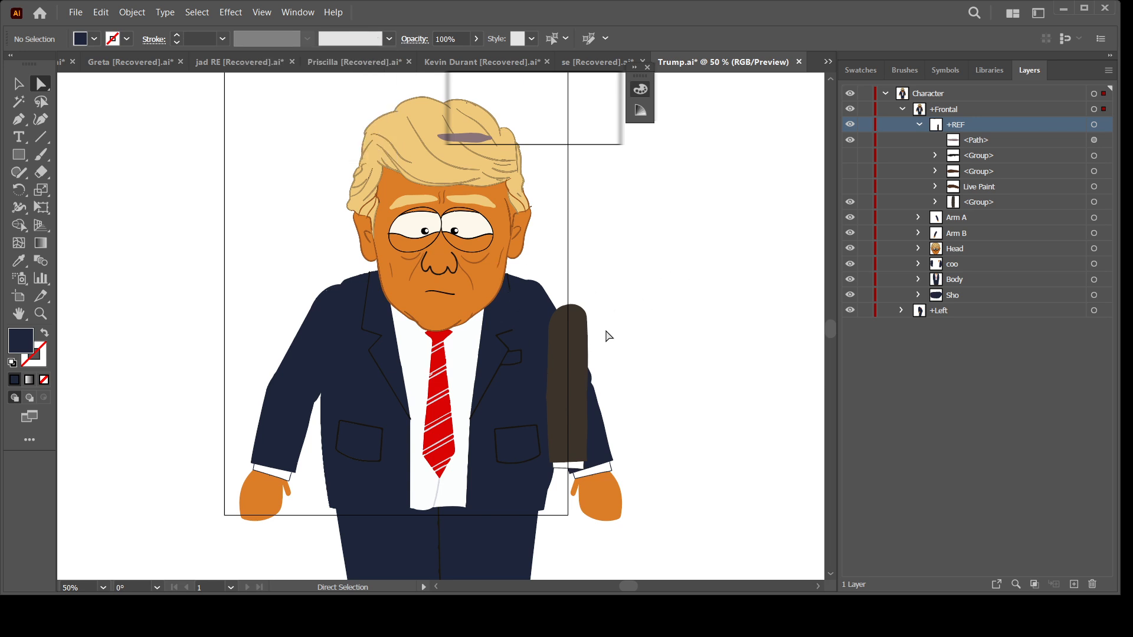
# Step: Undo the deletion of the checkered sleeve group, hide that group, and collapse and hide the +REF group
pyautogui.press('ctrl')
pyautogui.hotkey('ctrl', 'z')
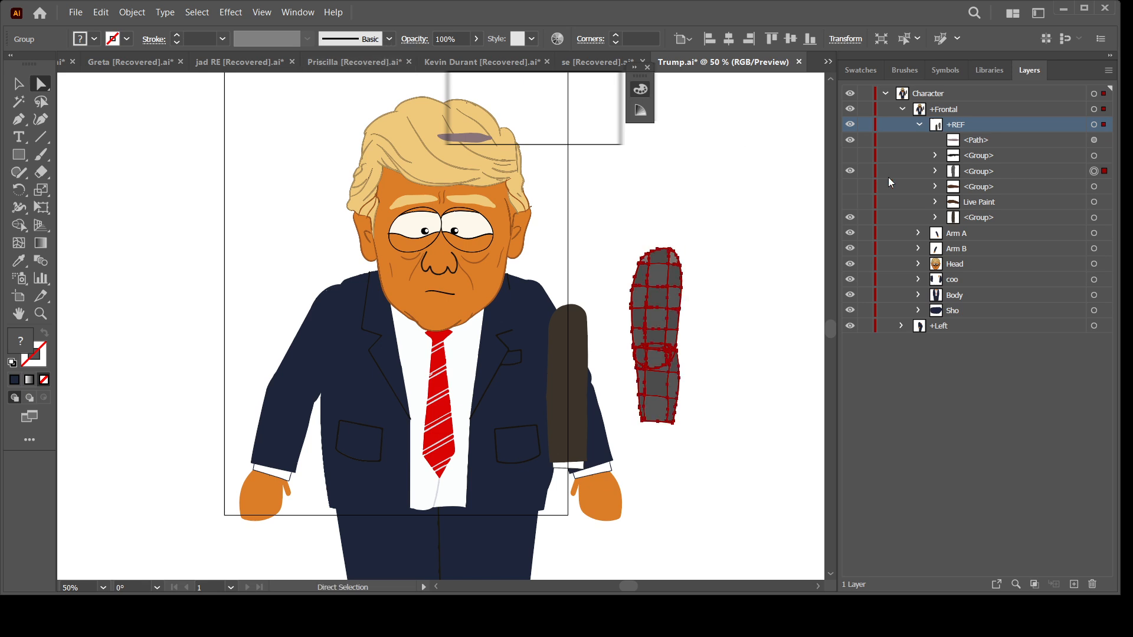
pyautogui.click(850, 172)
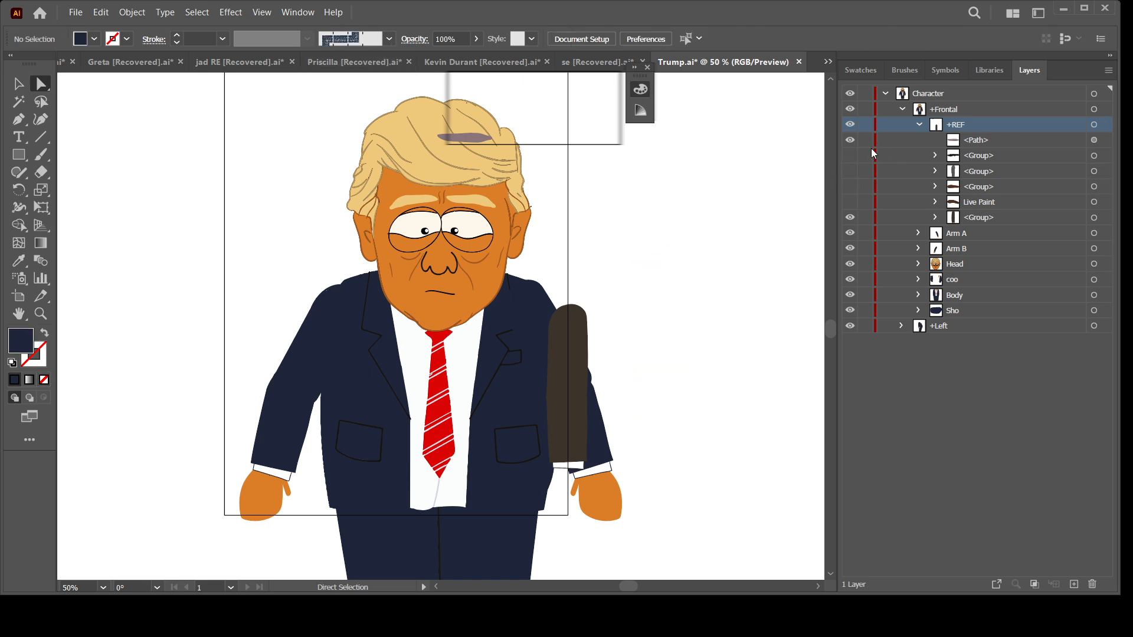
pyautogui.click(919, 126)
pyautogui.click(854, 124)
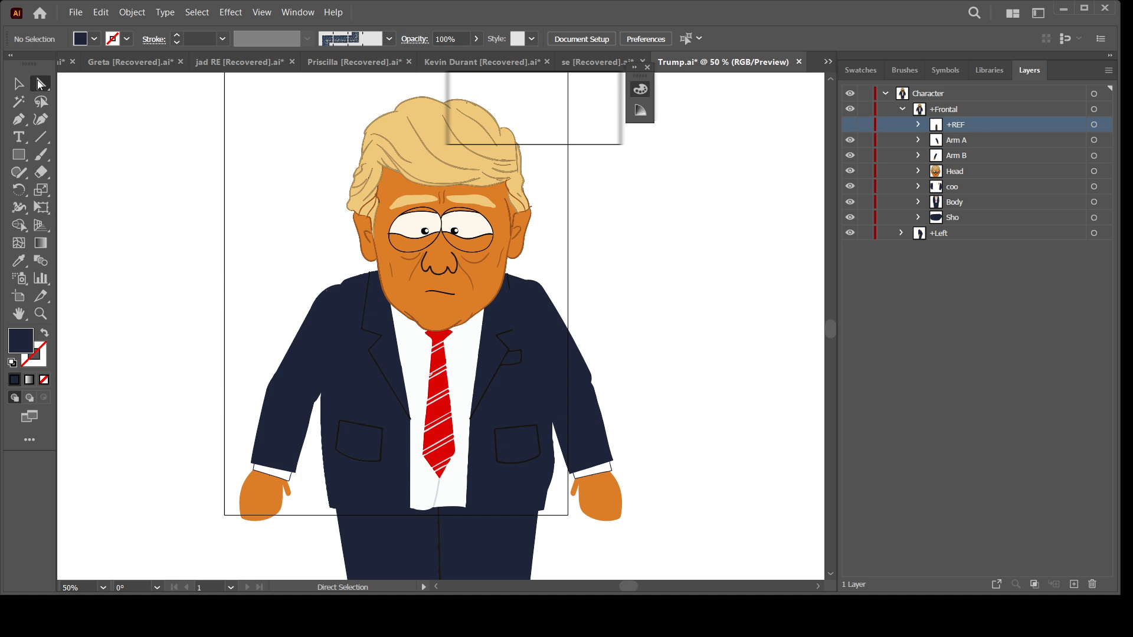
# Step: Directly select the upper-sleeve path and the forearm-sleeve path of the Arm B arm to inspect their brushed strokes
pyautogui.click(313, 354)
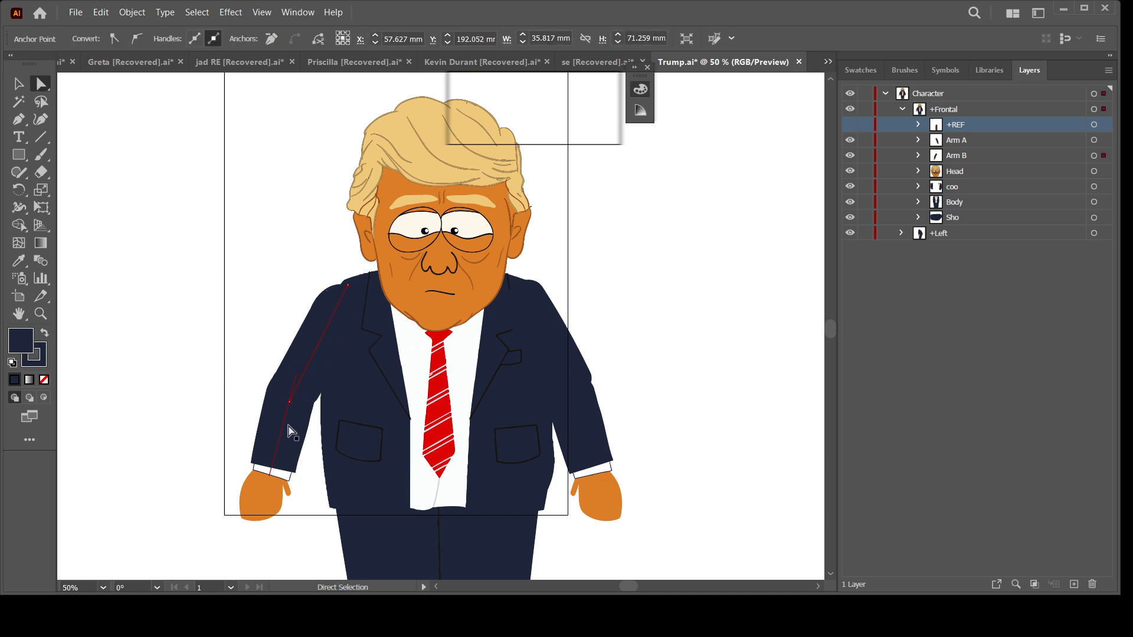
pyautogui.click(283, 447)
pyautogui.press('space')
pyautogui.moveTo(698, 410)
pyautogui.mouseDown()
pyautogui.moveTo(692, 362)
pyautogui.moveTo(700, 425)
pyautogui.mouseUp()
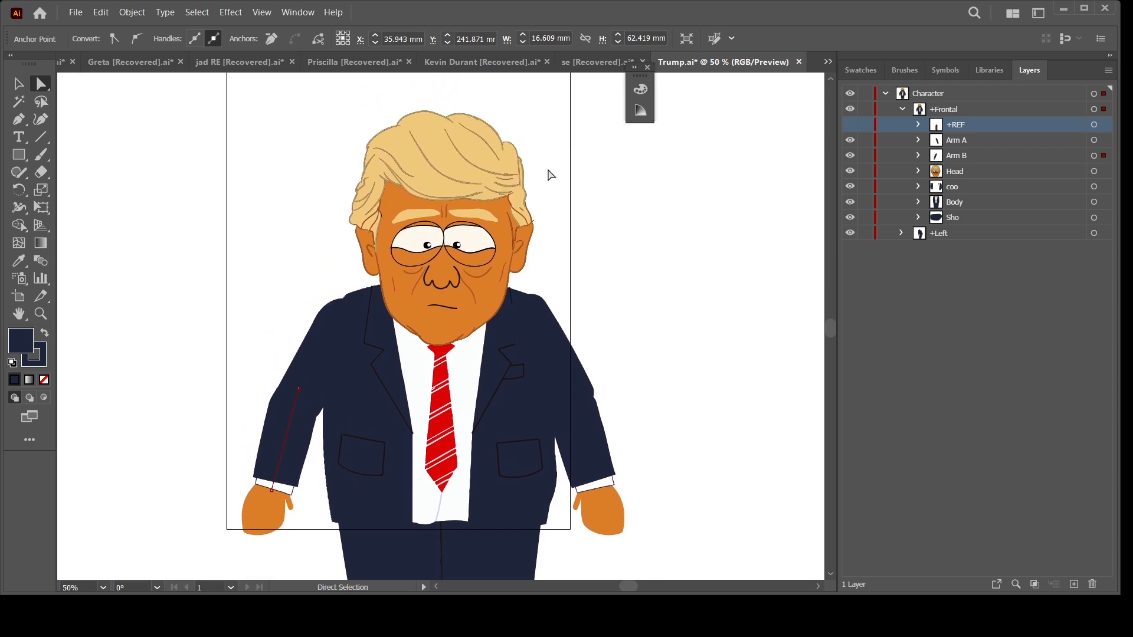
pyautogui.press('space')
pyautogui.moveTo(653, 369); pyautogui.dragTo(663, 341)
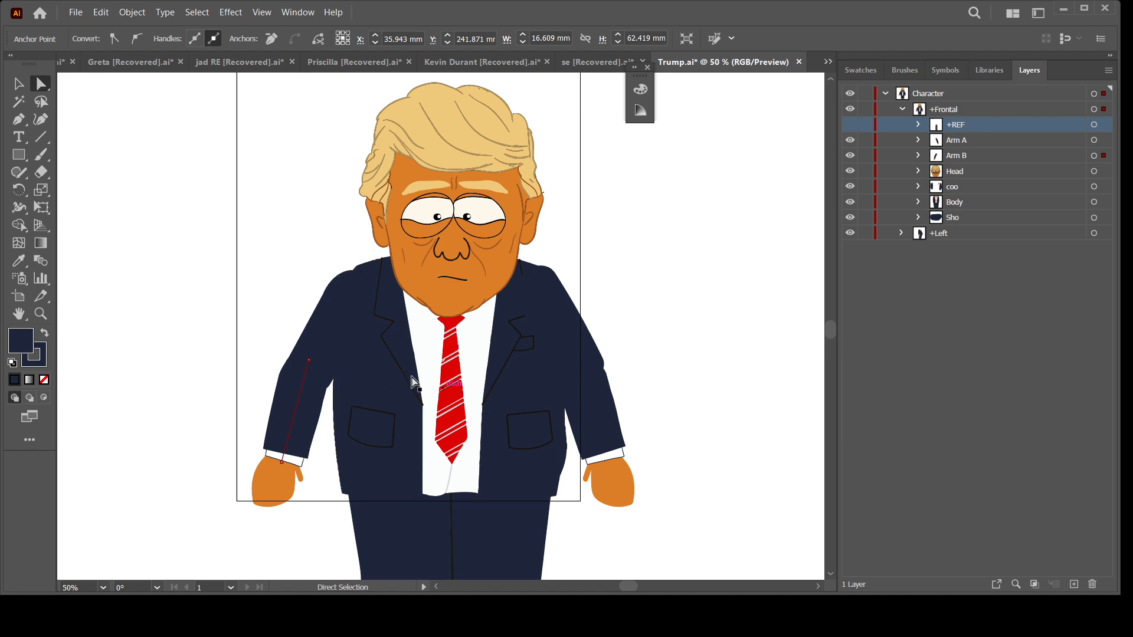
# Step: Try moving the jacket's pocketless-chest half across the body, and undo the move
pyautogui.moveTo(394, 377); pyautogui.dragTo(671, 295)
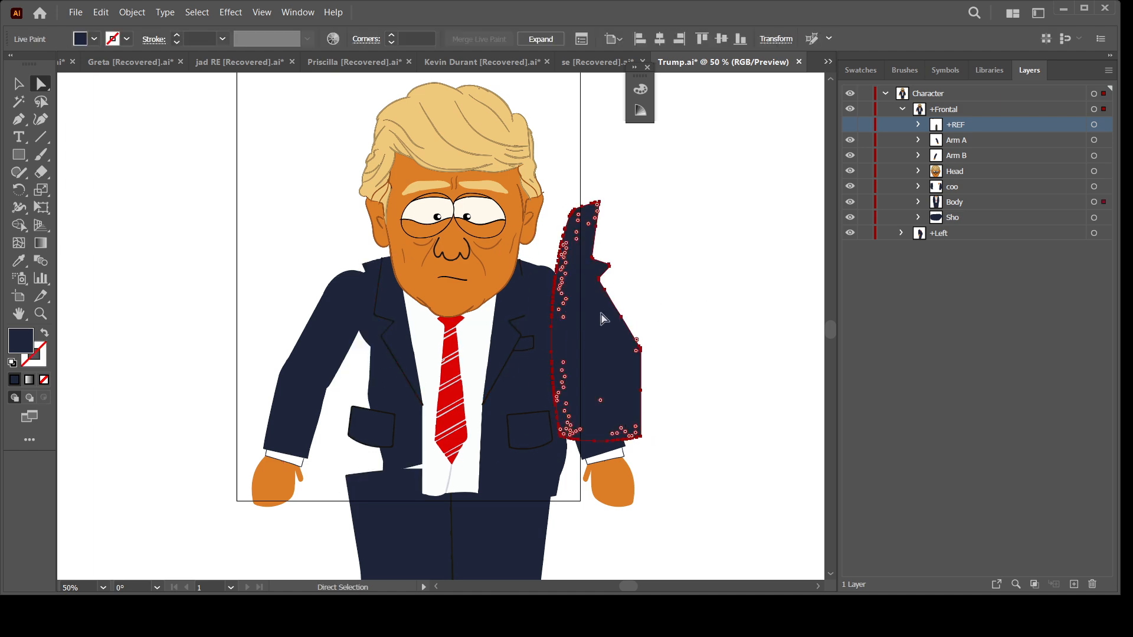
pyautogui.hotkey('ctrl', 'z')
pyautogui.click(416, 334)
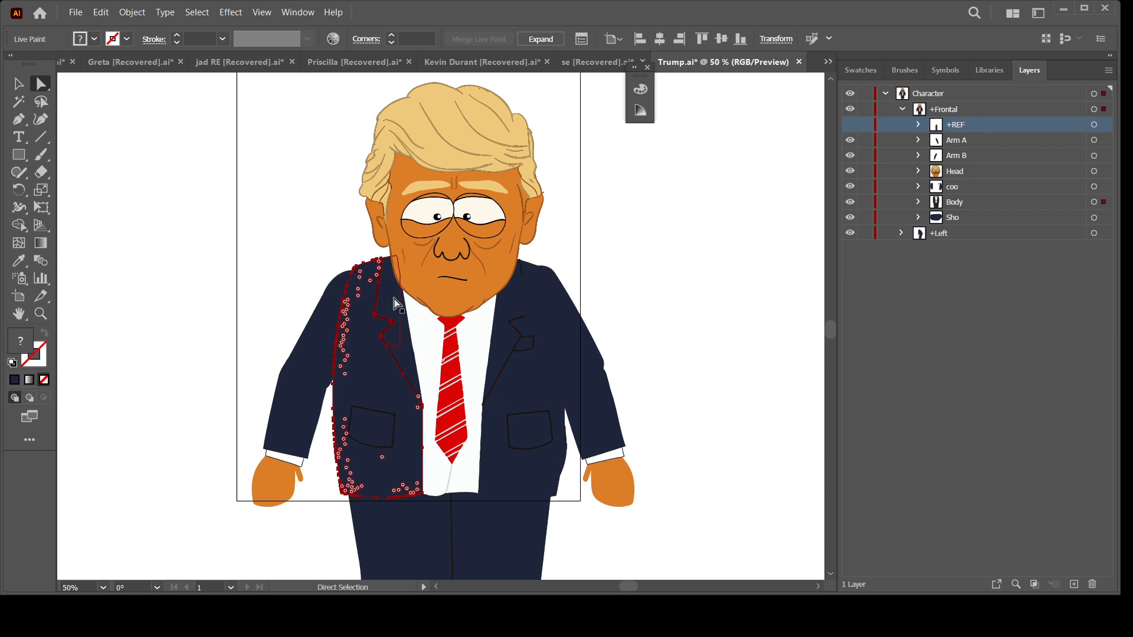
# Step: Isolate the Arm A group and expand it together with its FIN subgroup to list the arm poses
pyautogui.click(963, 143)
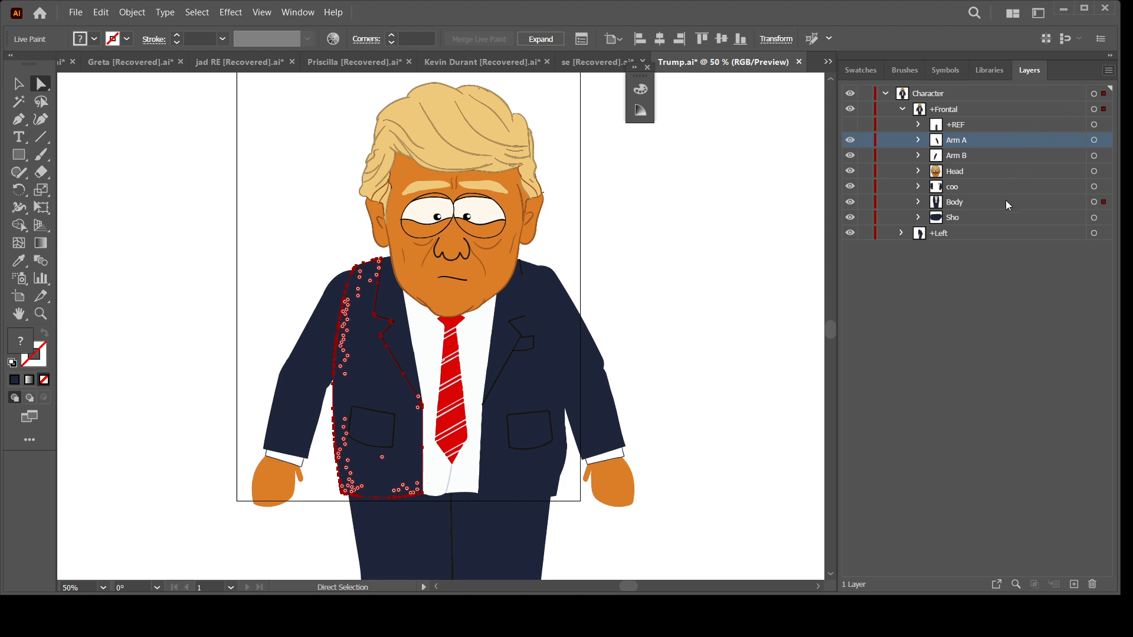
pyautogui.click(996, 181)
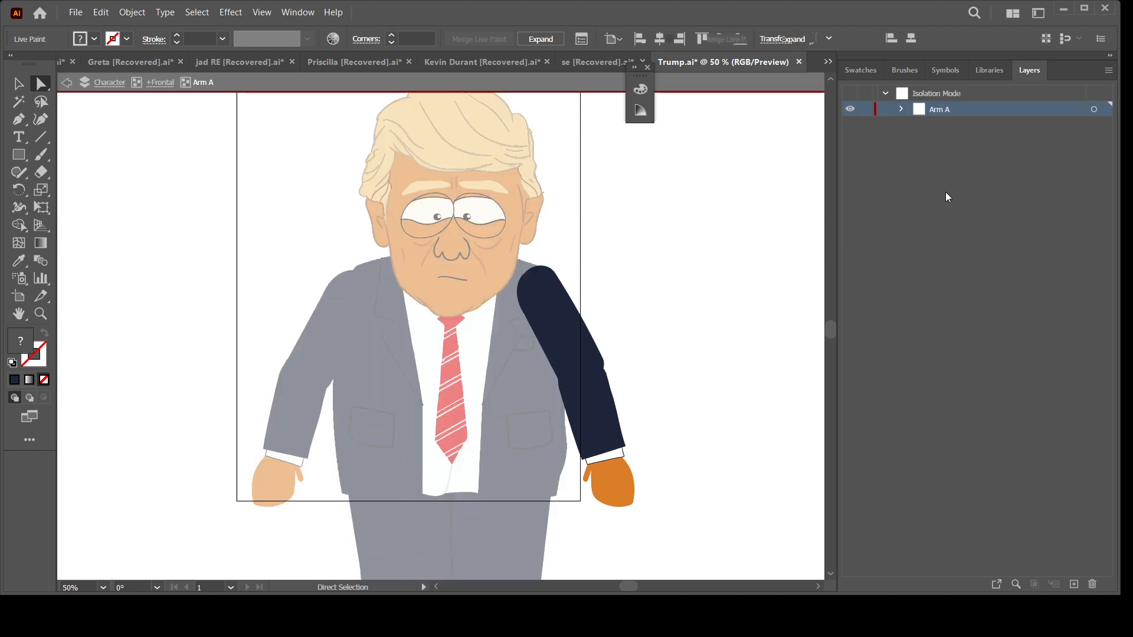
pyautogui.click(903, 111)
pyautogui.click(918, 140)
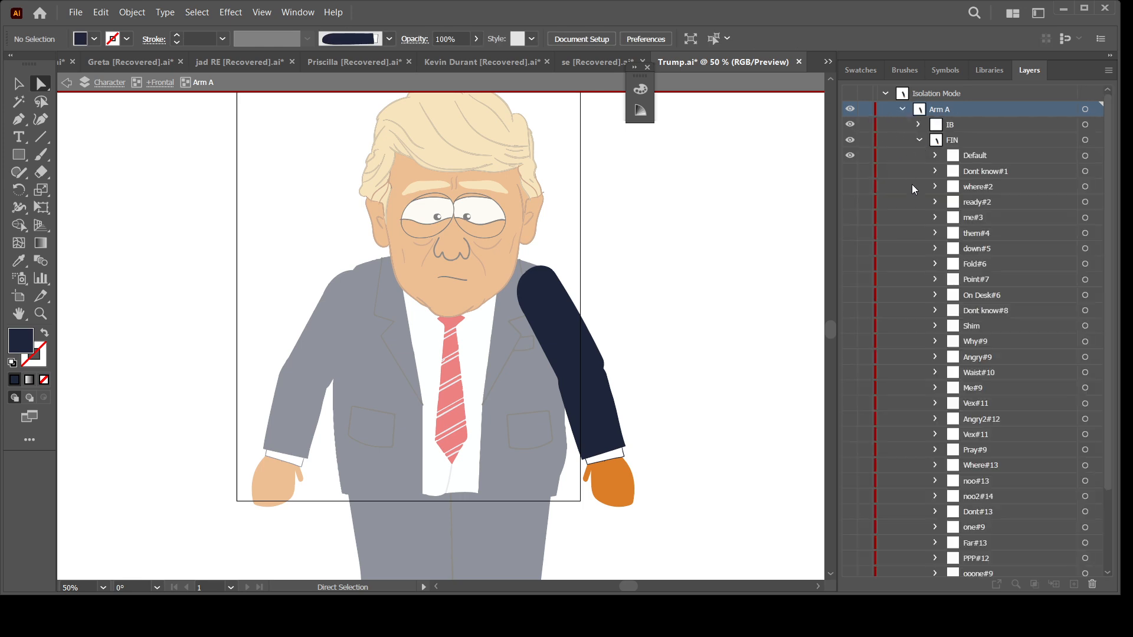
# Step: Examine the arm pose layers in FIN from Default to Point Cross#15, and toggle FIN's visibility off and back on
pyautogui.scroll(-3, 967, 177)
pyautogui.scroll(3, 964, 157)
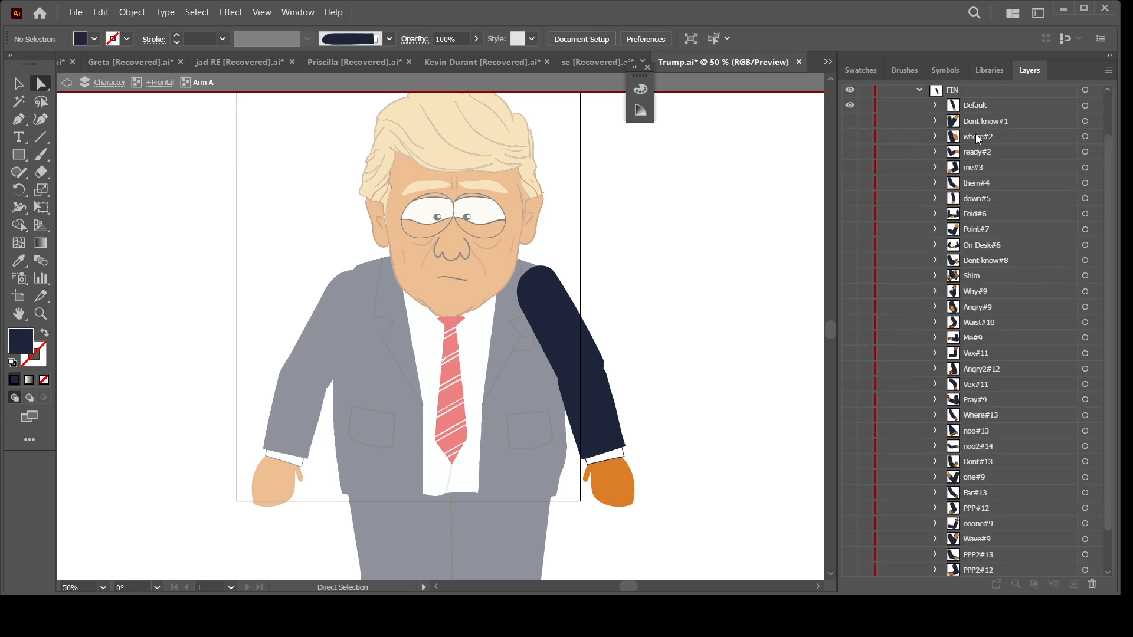
pyautogui.scroll(-3, 987, 384)
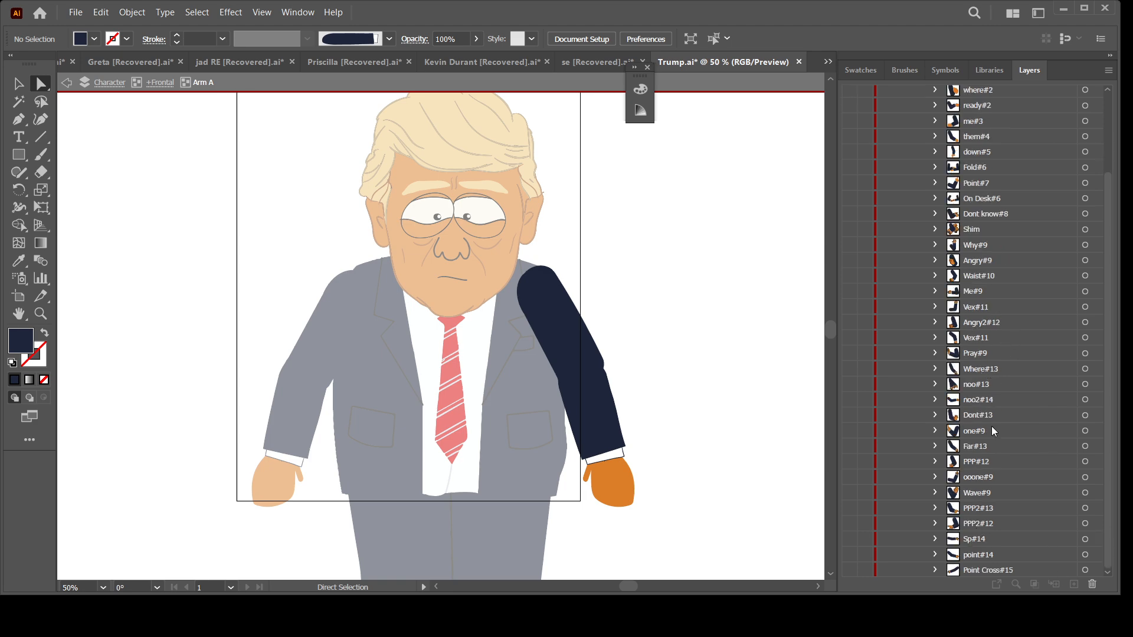
pyautogui.scroll(6, 986, 267)
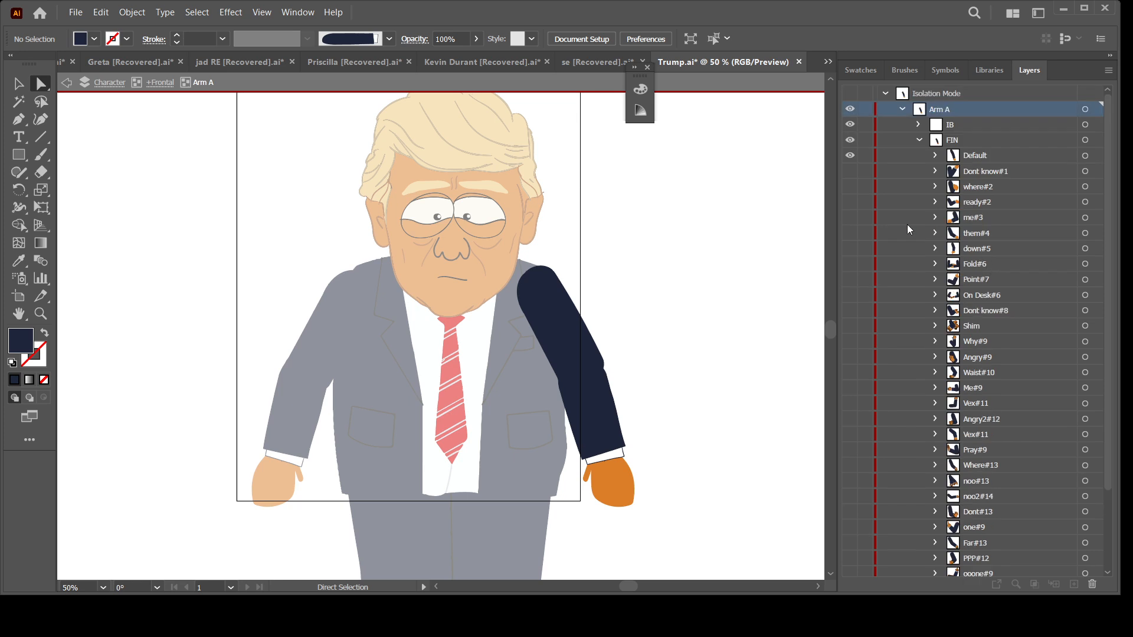
pyautogui.click(919, 139)
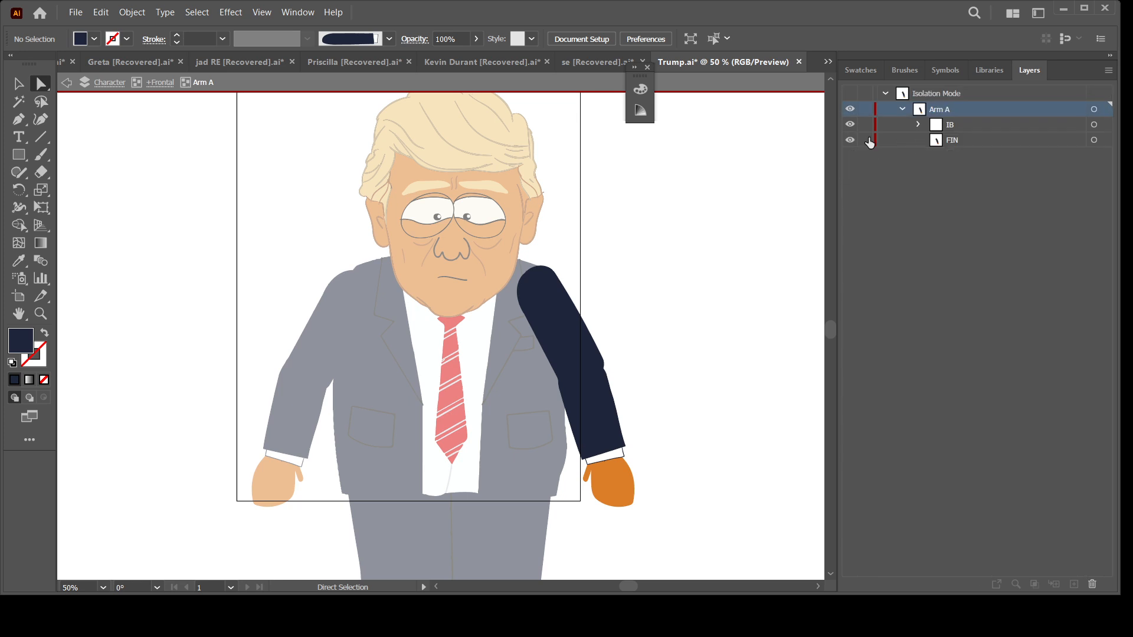
pyautogui.click(849, 140)
pyautogui.click(849, 140)
pyautogui.click(917, 140)
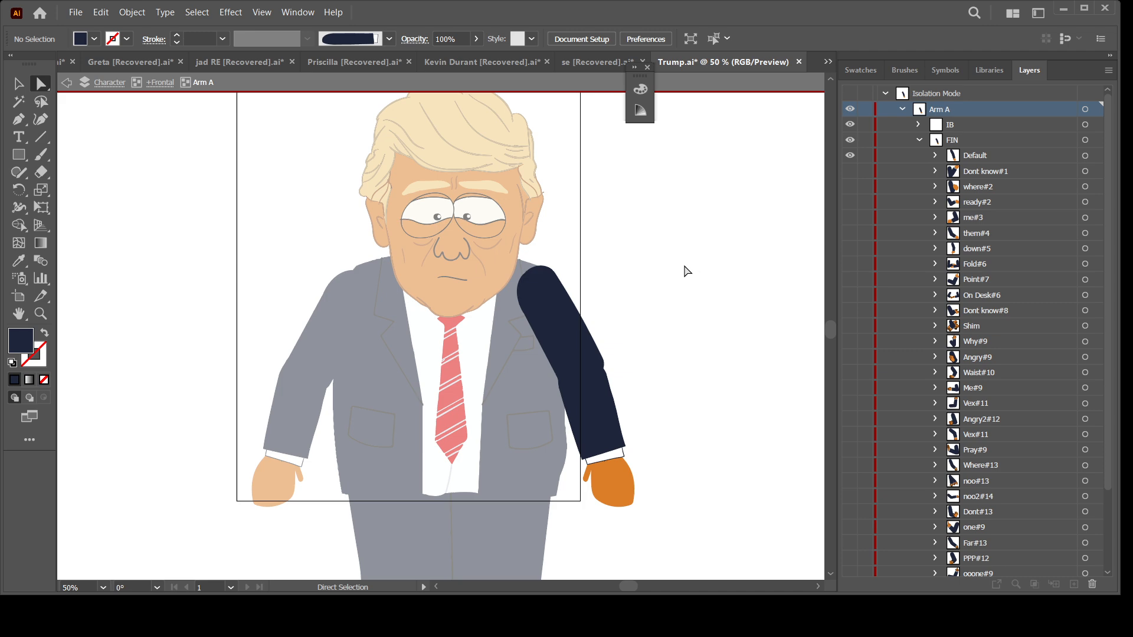
# Step: Collapse the FIN group and exit isolation mode to return to the full Character layer
pyautogui.moveTo(708, 352); pyautogui.dragTo(671, 296)
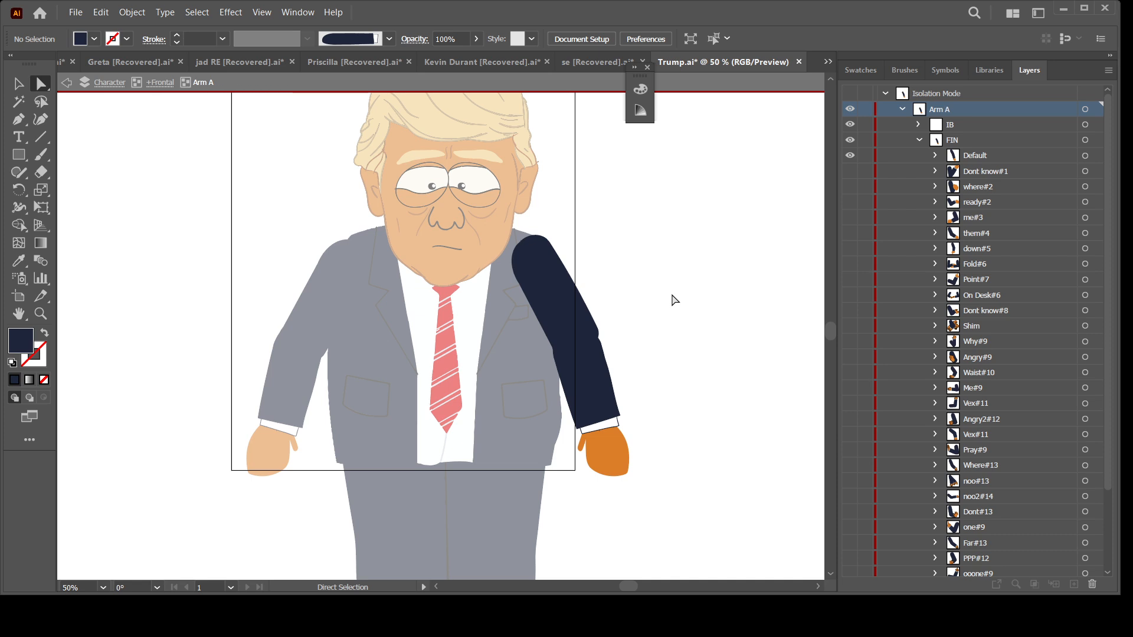
pyautogui.moveTo(663, 278); pyautogui.dragTo(662, 289)
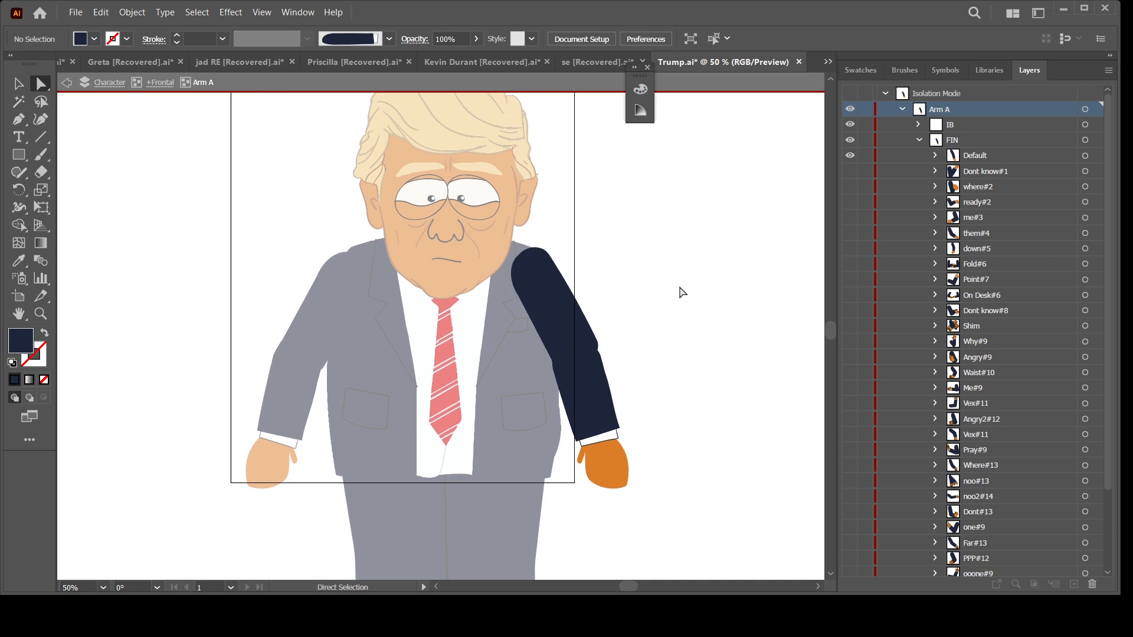
pyautogui.press('space')
pyautogui.moveTo(649, 254); pyautogui.dragTo(646, 278)
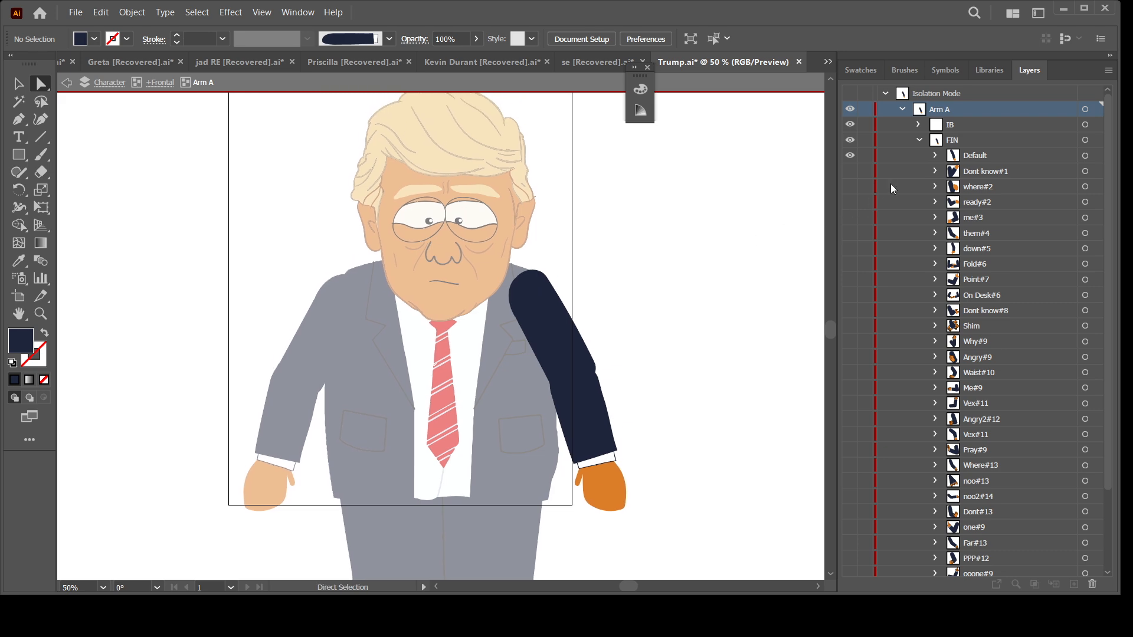
pyautogui.click(919, 141)
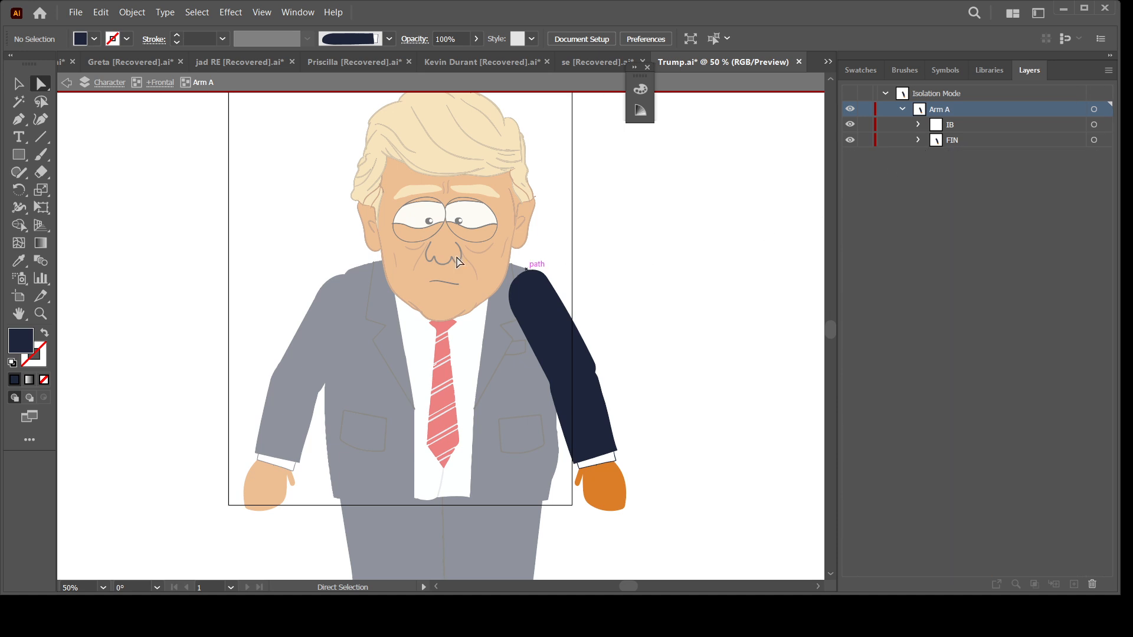
pyautogui.doubleClick(643, 243)
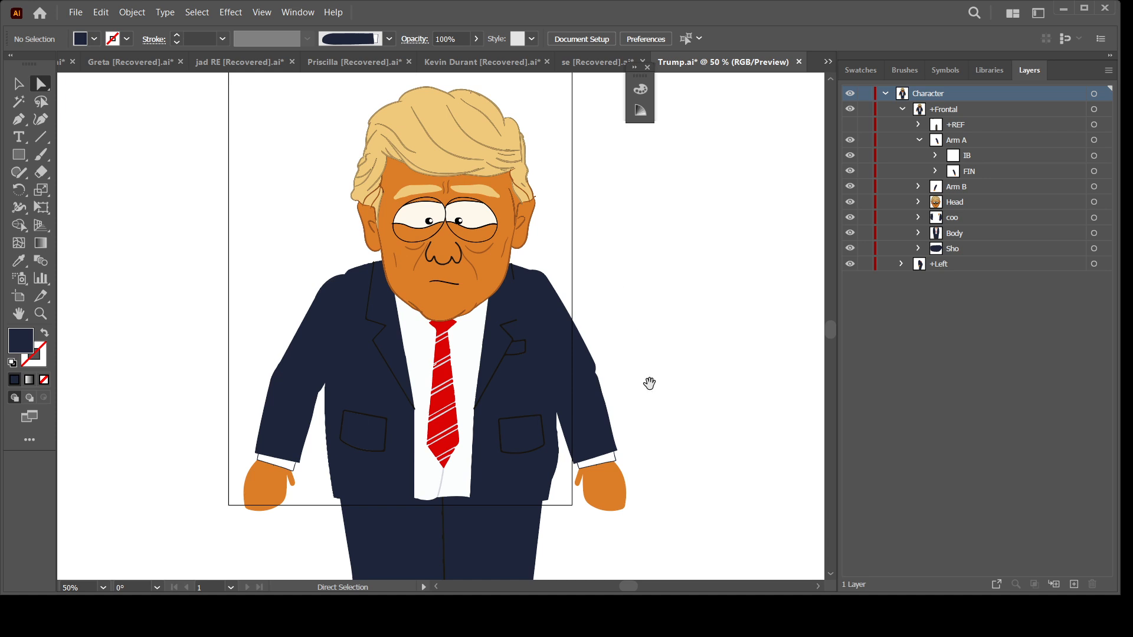
pyautogui.moveTo(649, 384); pyautogui.dragTo(650, 331)
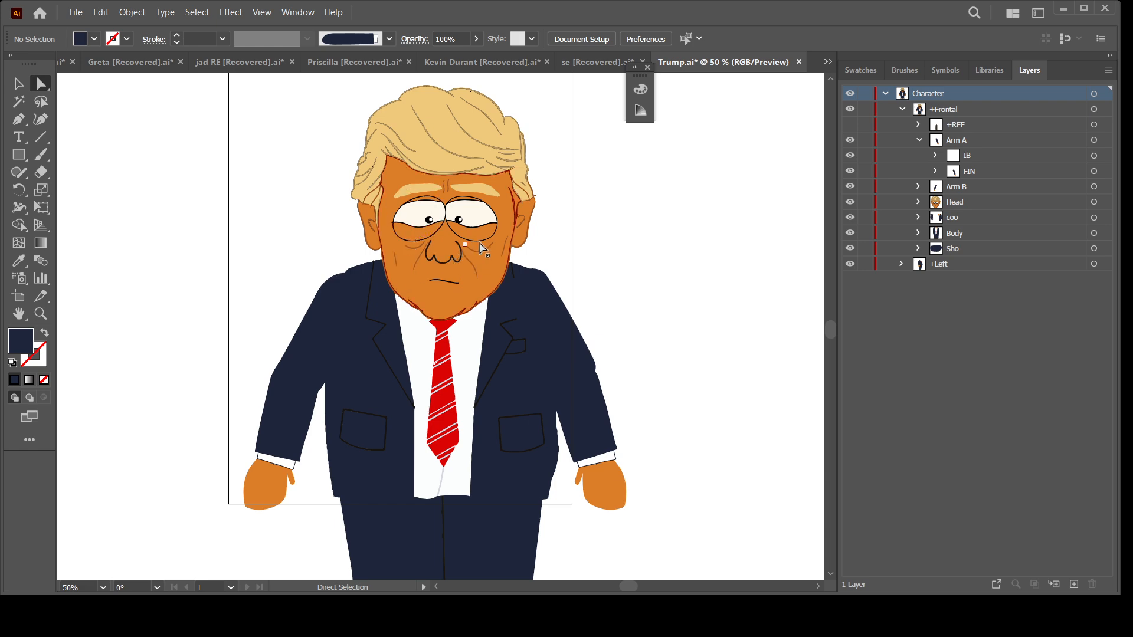